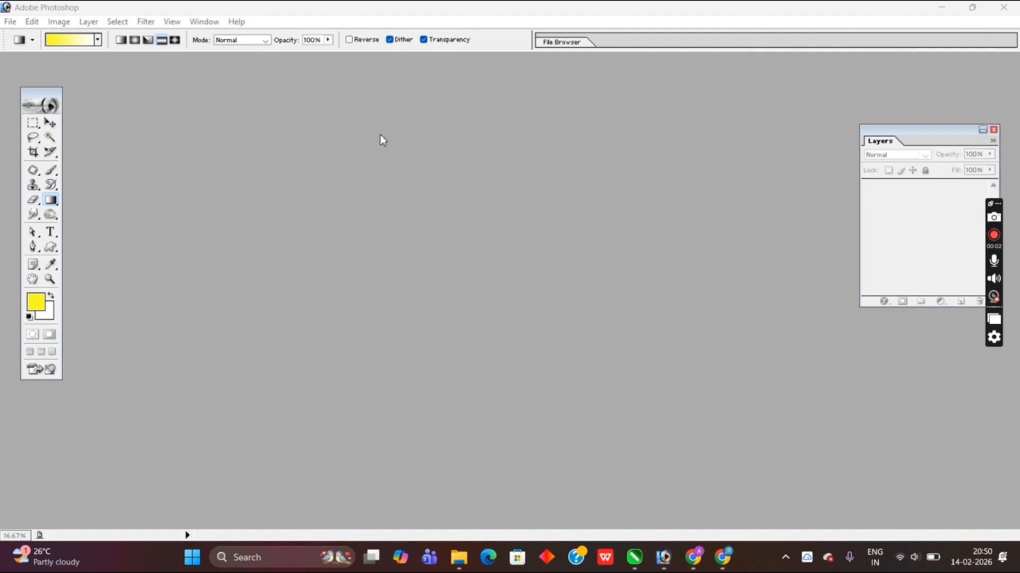
Step: Create a new blank document from the A4 preset and maximize its window
key("ctrl+n")
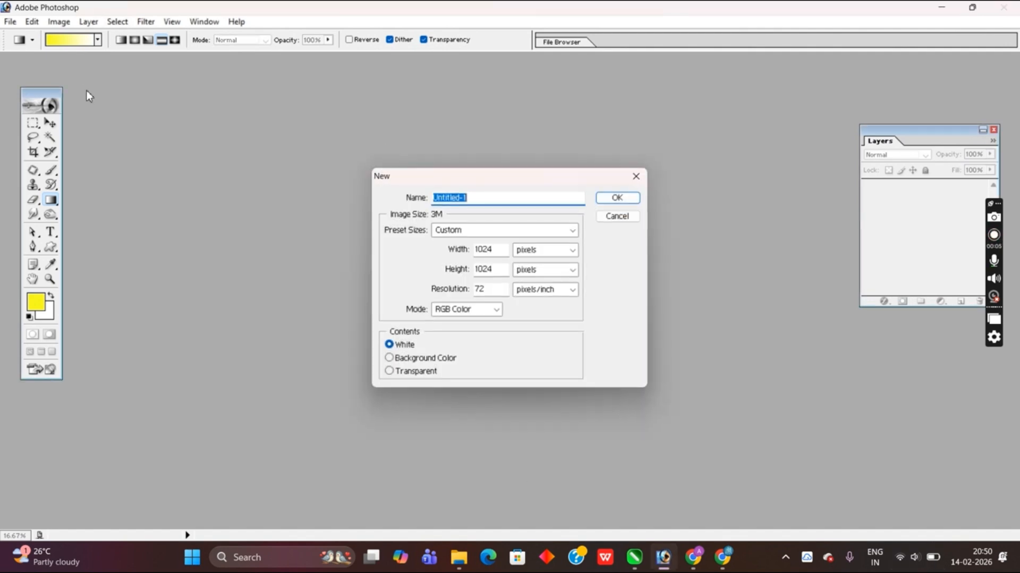
left_click(570, 229)
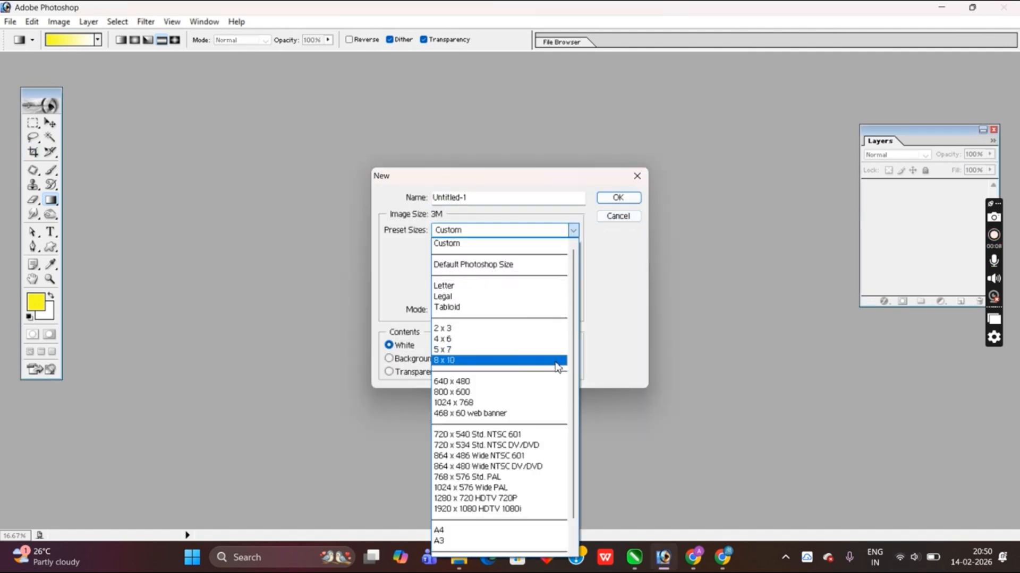
left_click(499, 539)
key("Return")
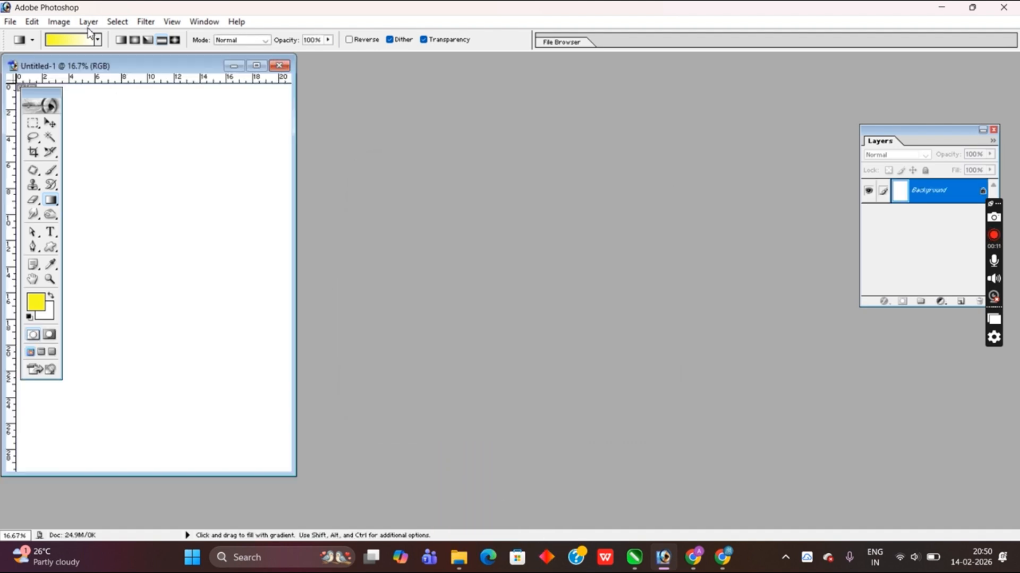
left_click(276, 67)
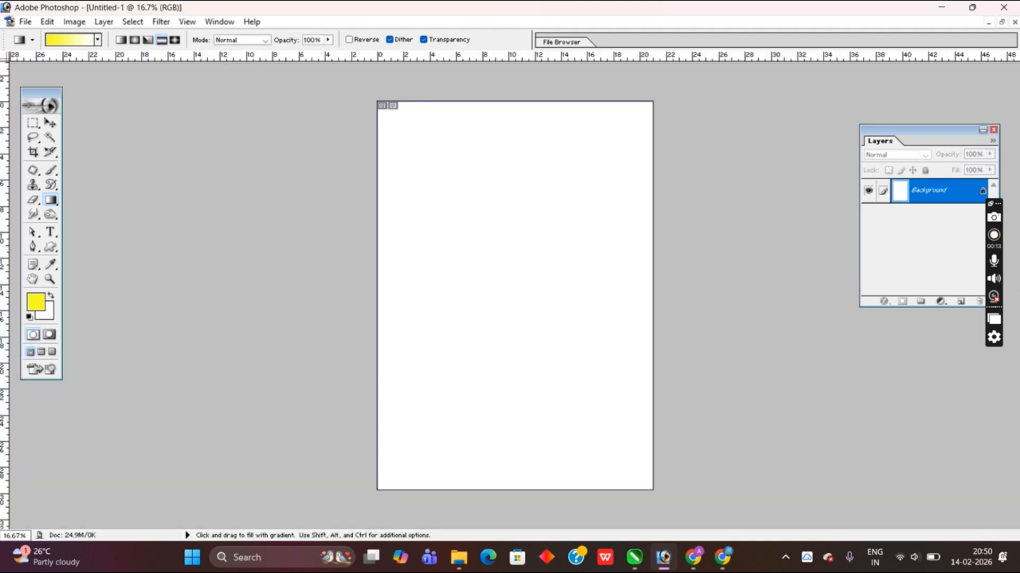
Step: Convert the locked Background into a regular layer named Layer 0
left_click(98, 41)
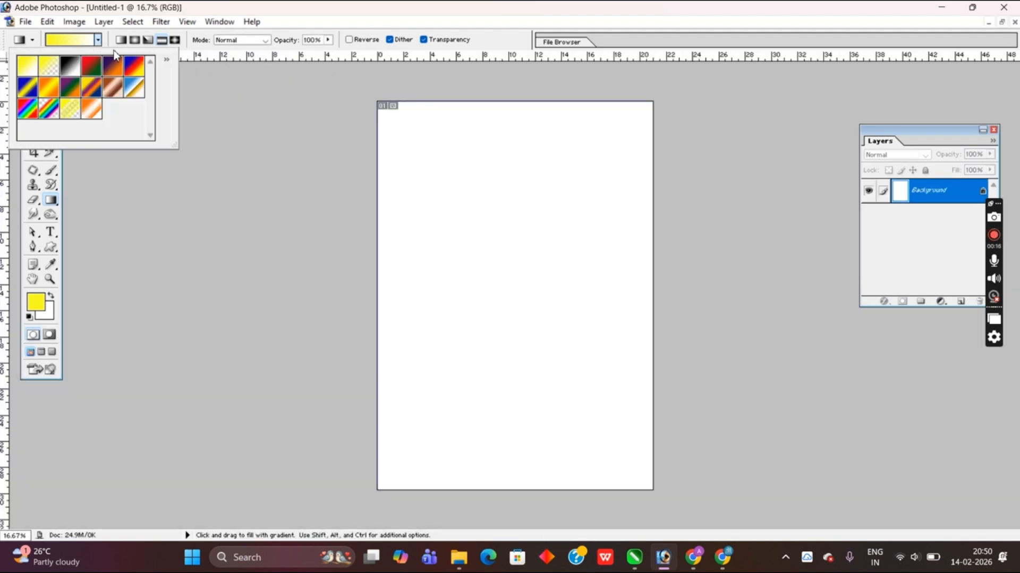
left_click(943, 200)
double_click(943, 200)
key("Return")
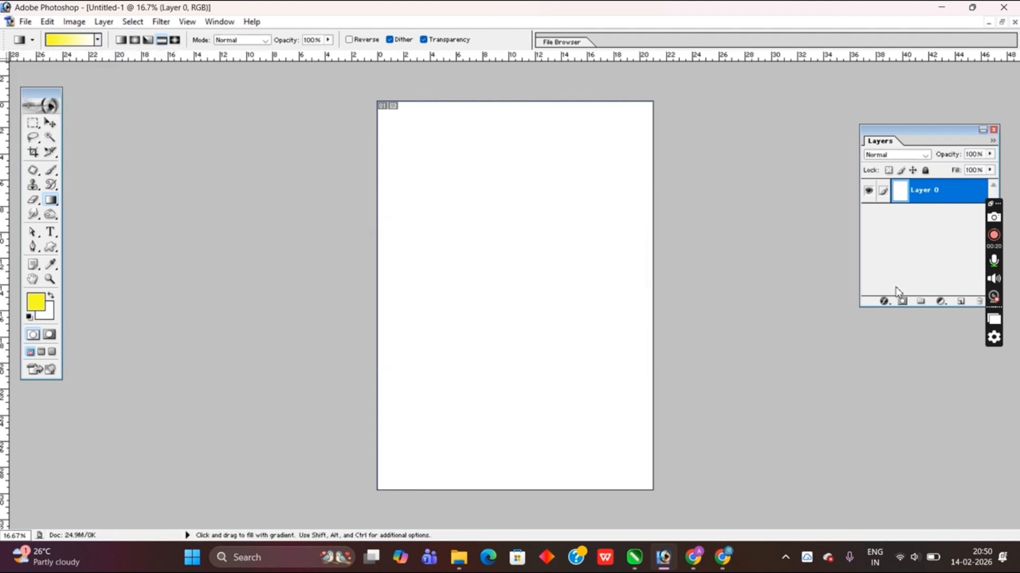
Step: Add a Color Overlay to Layer 0 in pale yellow-green DFE789 at 100% opacity
left_click(883, 302)
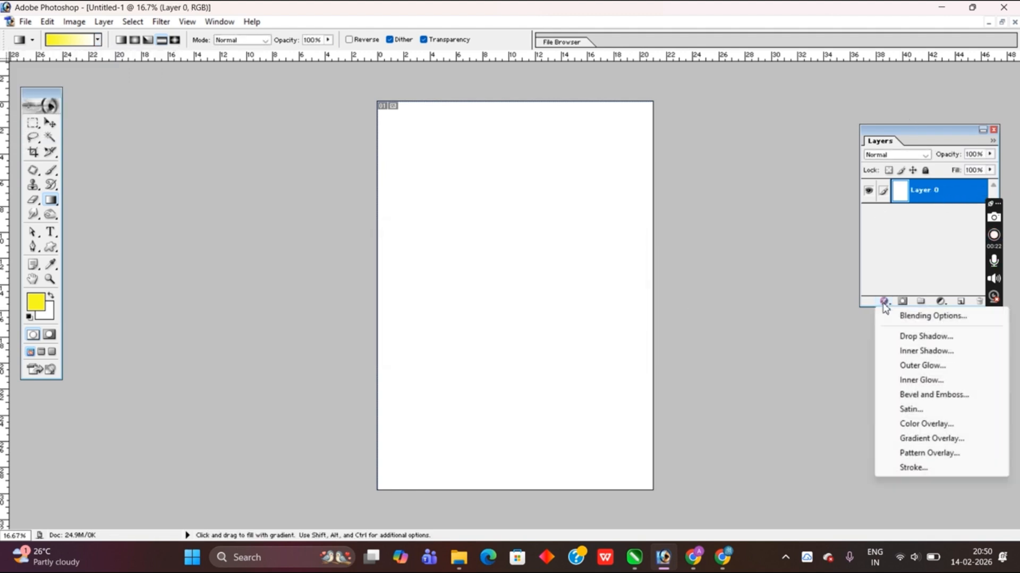
left_click(917, 424)
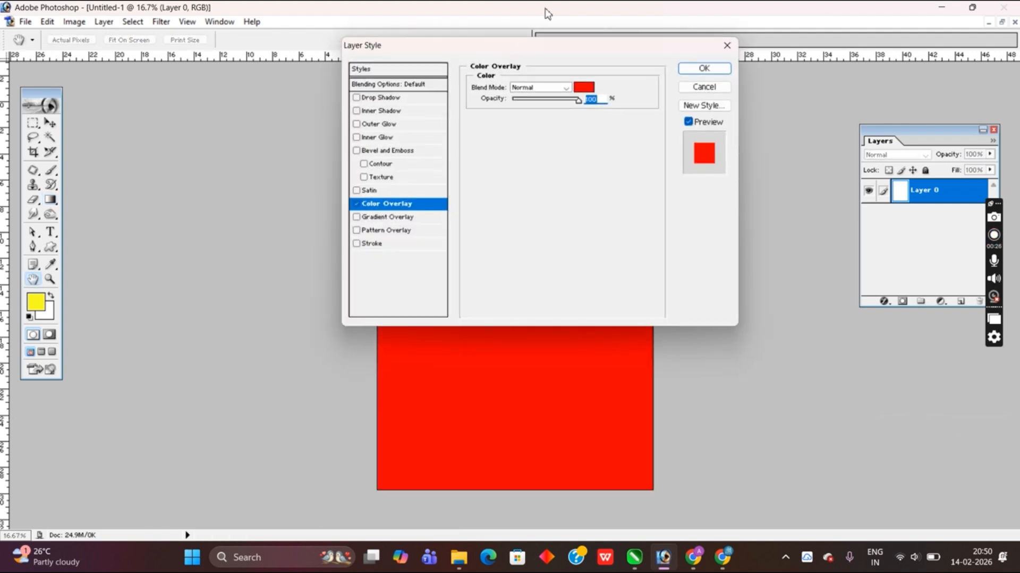
left_click(587, 87)
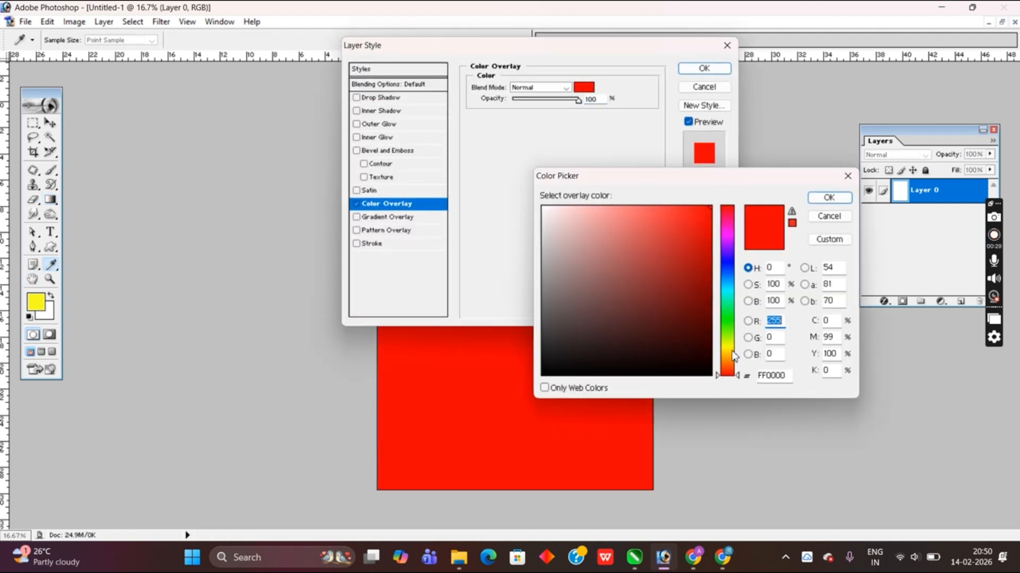
left_click_drag(734, 356, 734, 352)
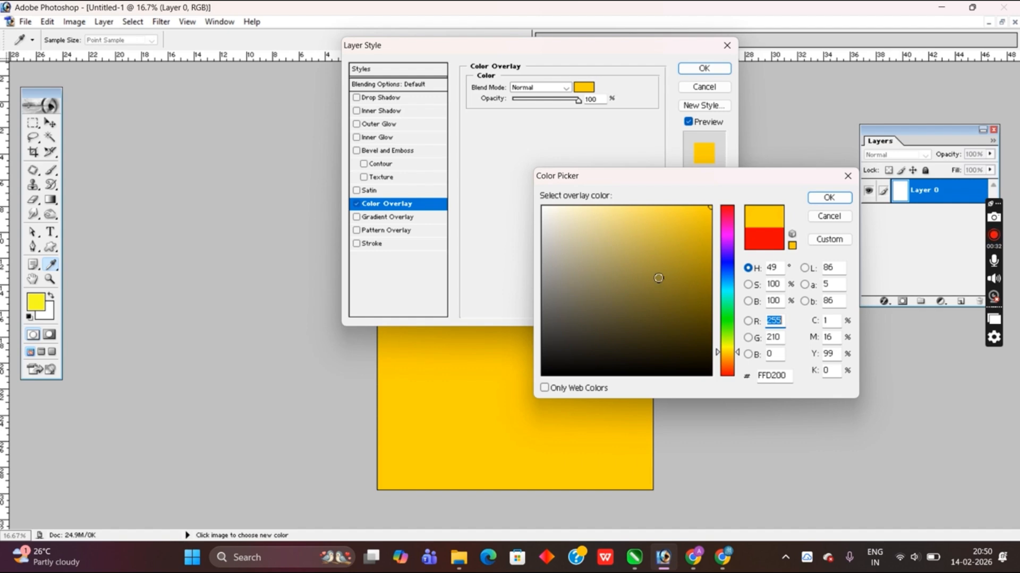
mouse_move(659, 278)
left_mouse_down()
mouse_move(605, 243)
mouse_move(592, 244)
mouse_move(582, 267)
left_mouse_up()
left_click_drag(719, 352, 718, 345)
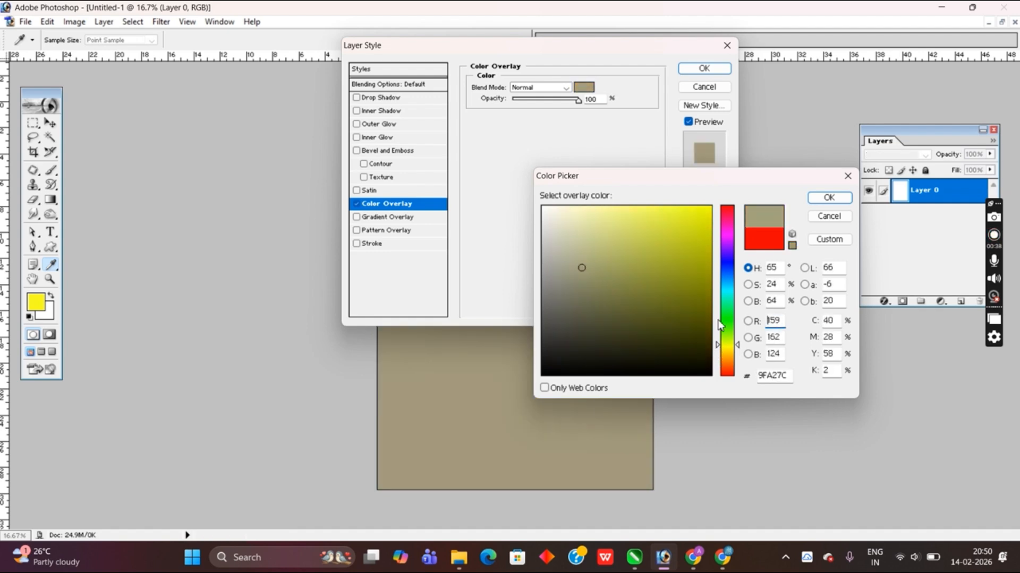
mouse_move(626, 242)
left_mouse_down()
mouse_move(608, 215)
mouse_move(613, 223)
left_mouse_up()
key("Return")
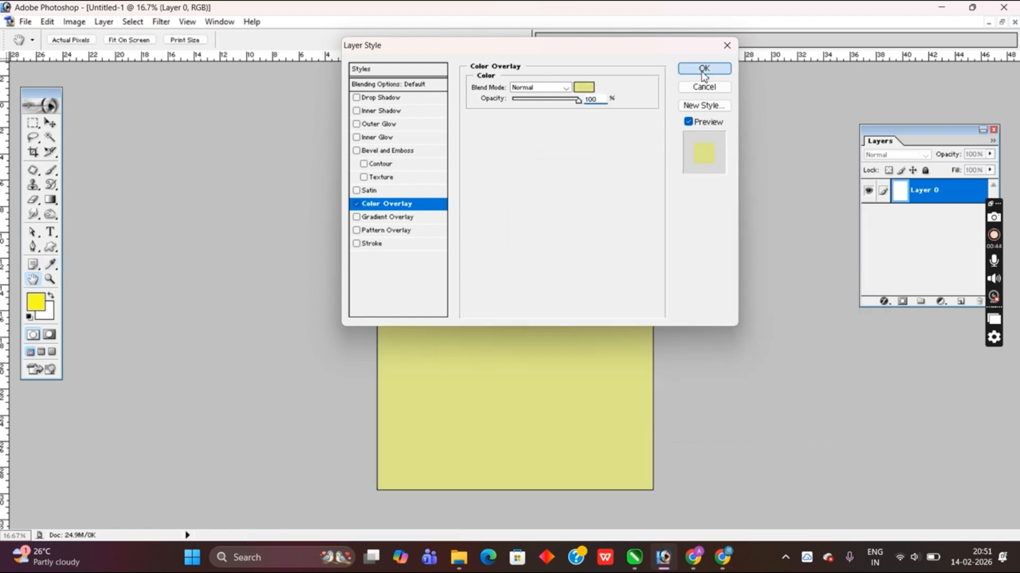
left_click(704, 69)
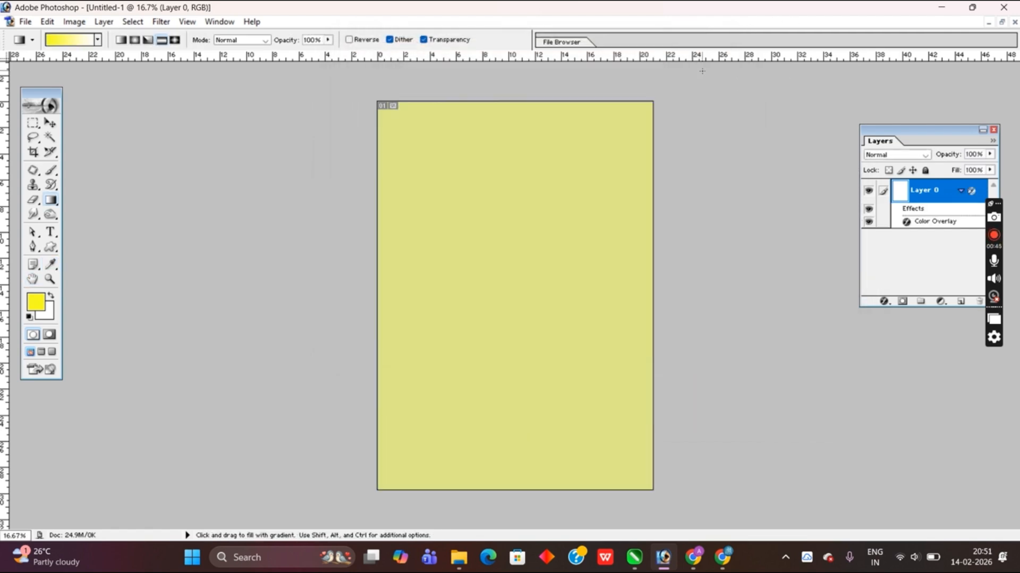
Step: Change Layer 0's Color Overlay to the warm beige E7D989
left_click(887, 303)
left_click(935, 423)
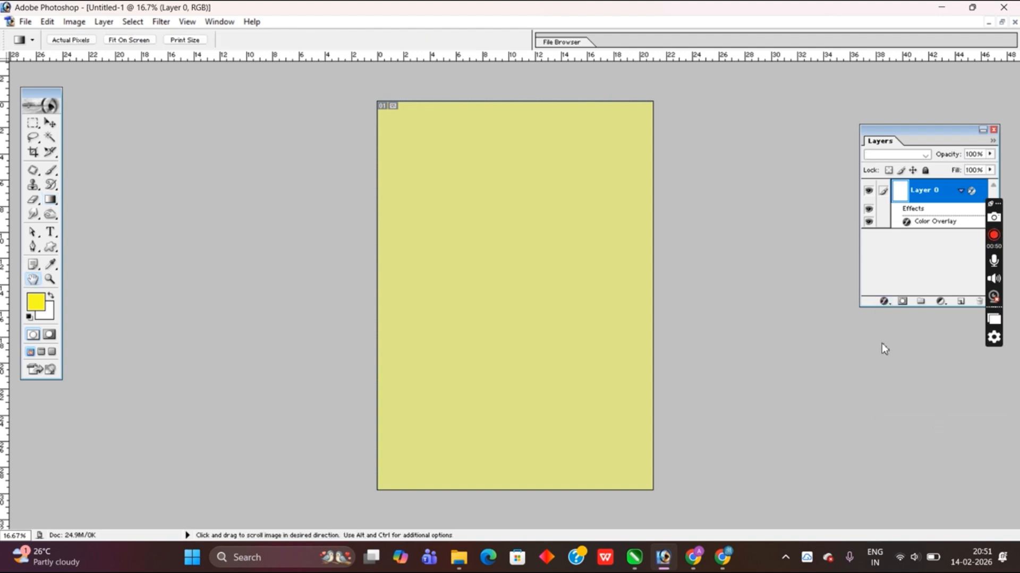
left_click(588, 91)
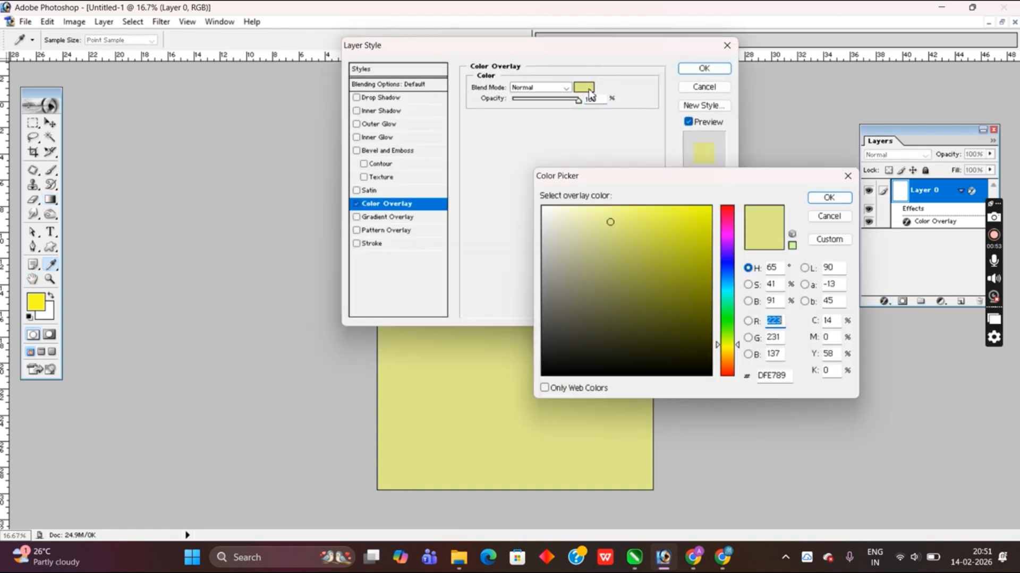
left_click_drag(738, 346, 740, 351)
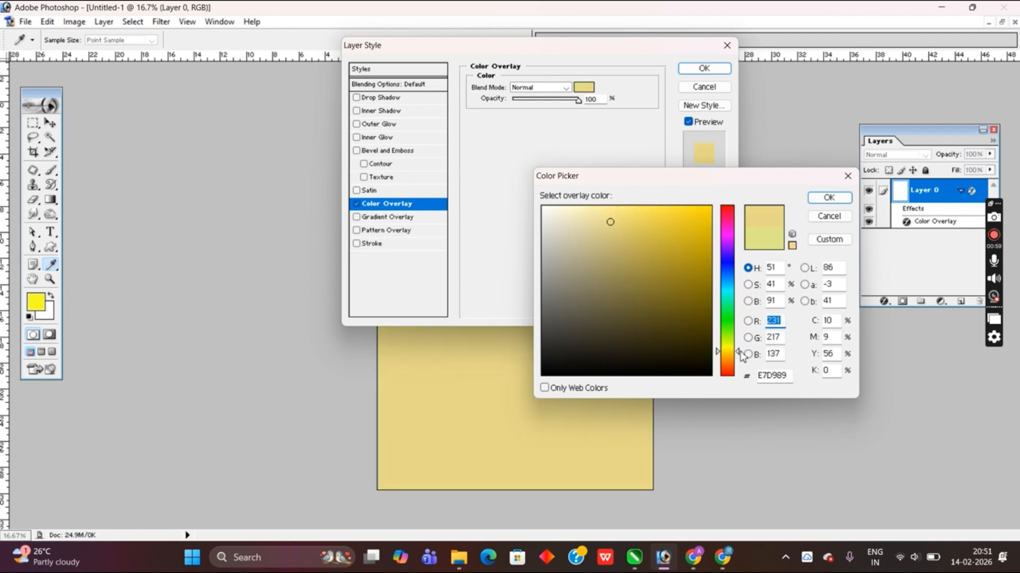
left_click(828, 199)
left_click(717, 68)
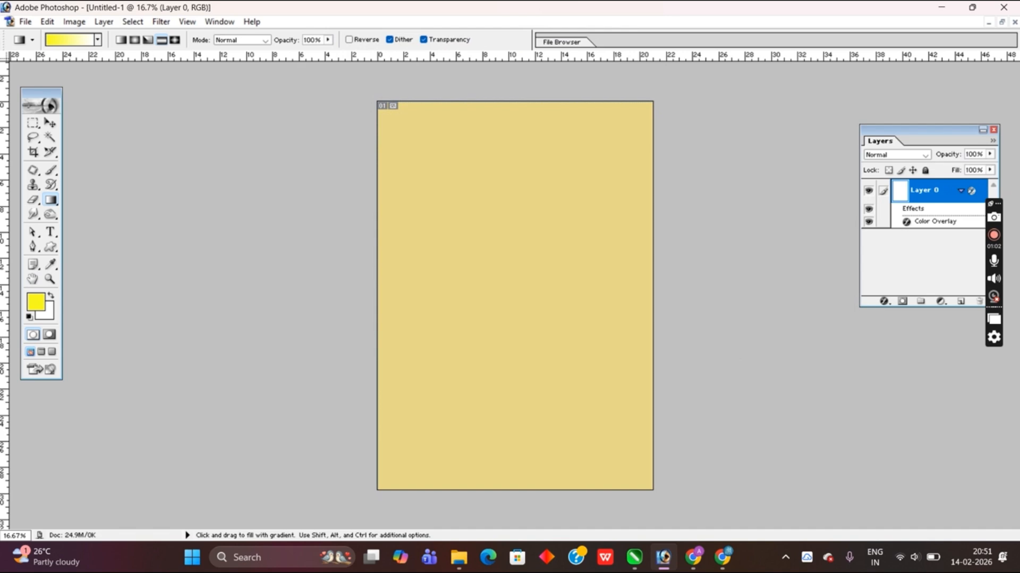
Step: Bring image-Photoroom (58).png, (59).png, (60).png and (61).png from the browser's recent downloads into Photoshop as separate documents
left_click(722, 557)
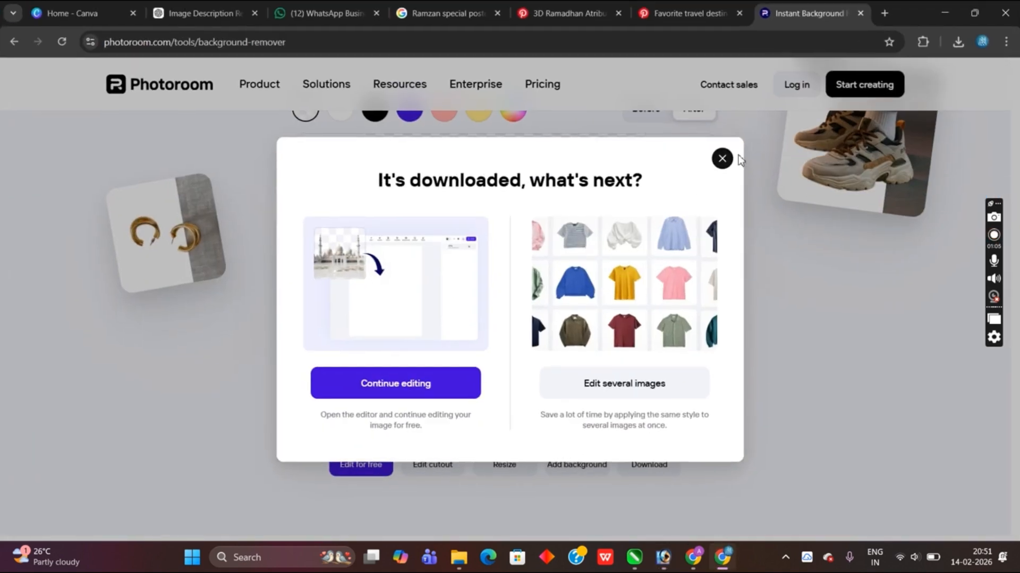
left_click(957, 42)
left_click_drag(877, 205, 536, 283)
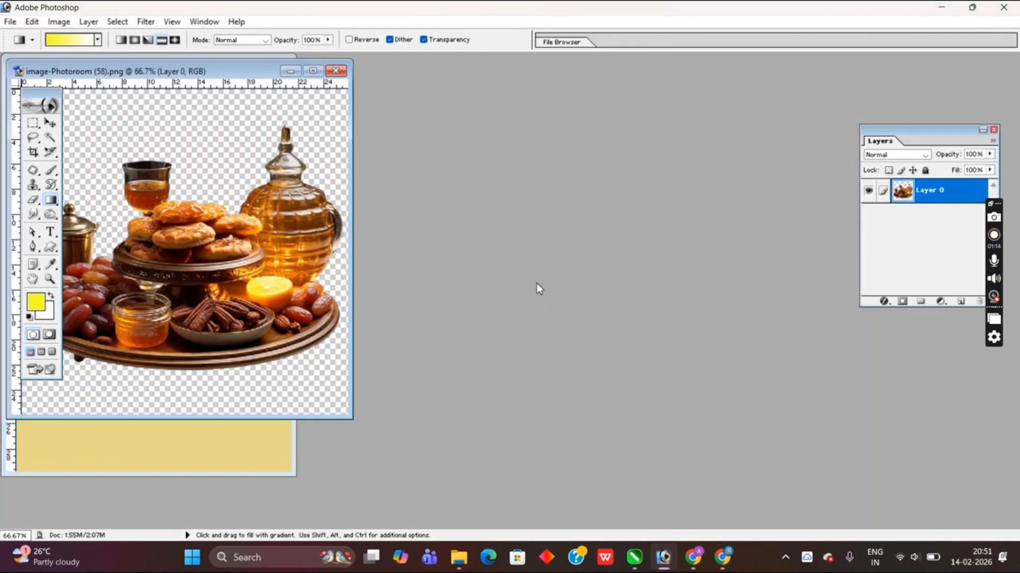
left_click(731, 560)
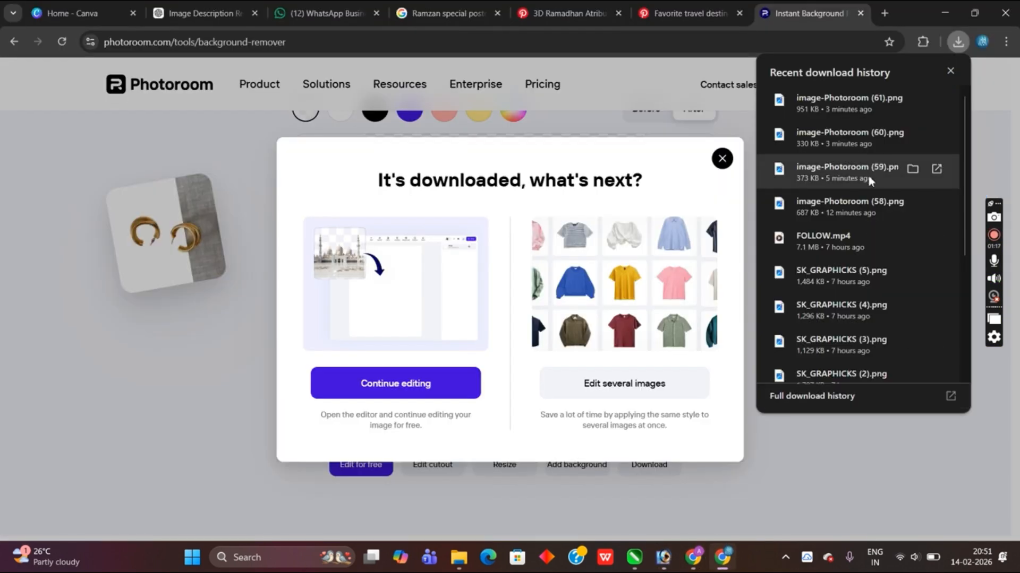
left_click_drag(867, 174, 537, 260)
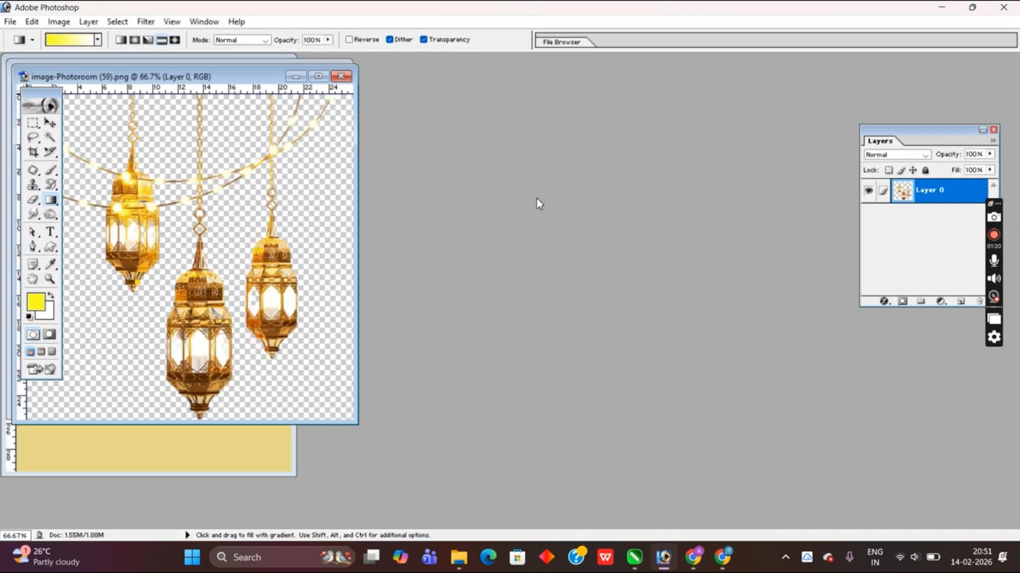
left_click(727, 568)
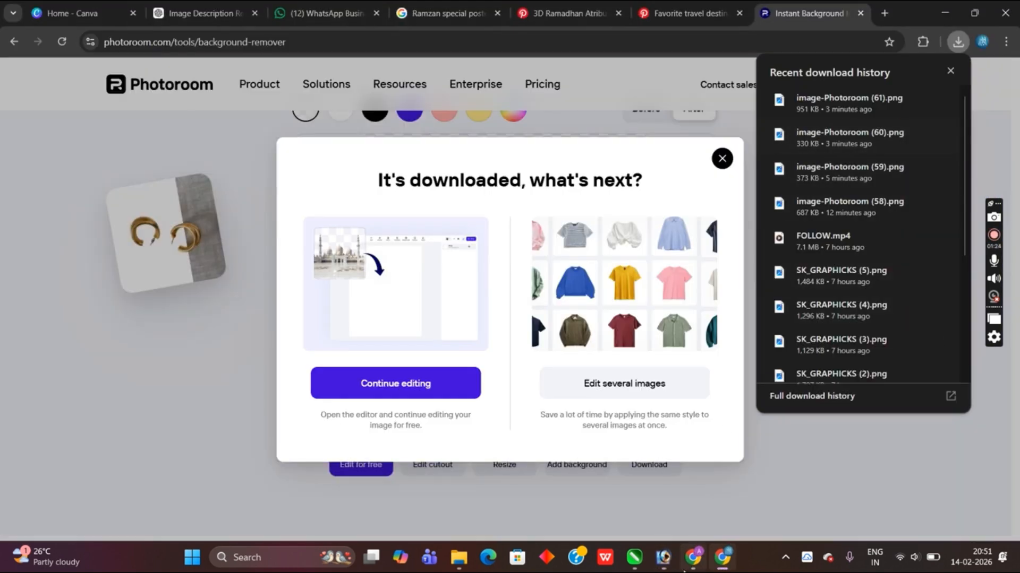
left_click_drag(684, 572, 480, 278)
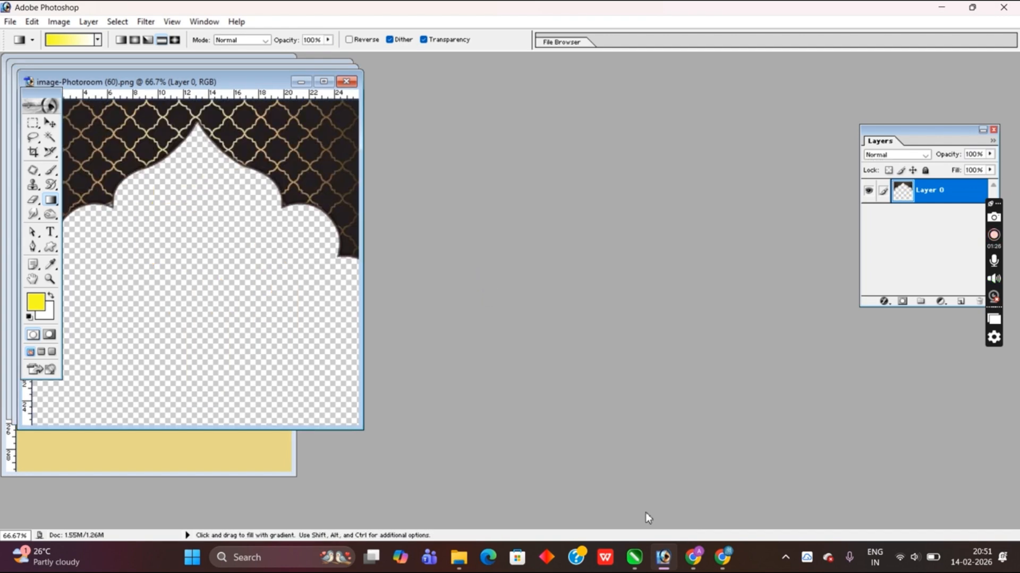
left_click(716, 564)
left_click_drag(850, 103, 388, 151)
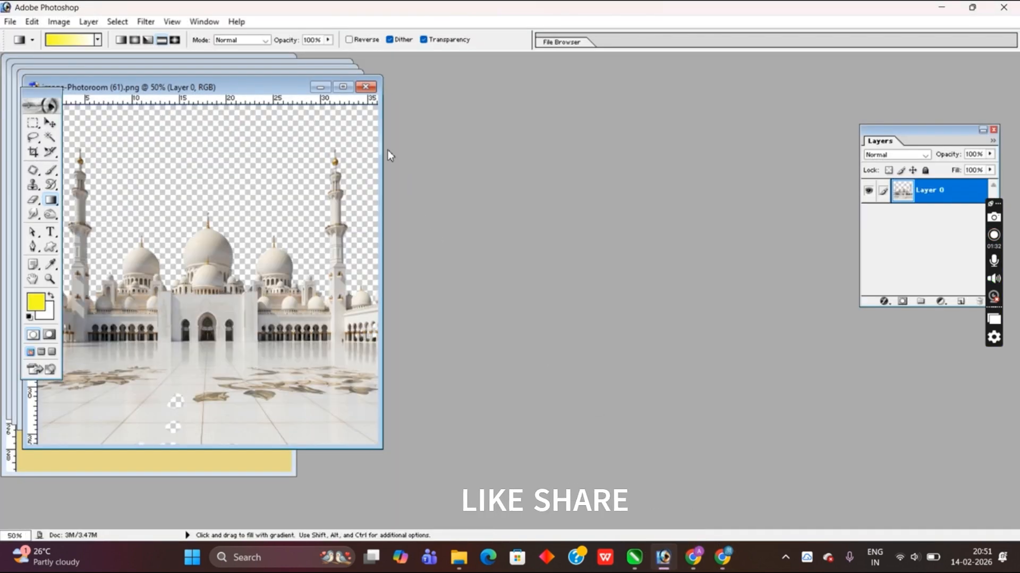
Step: Place the poster window beside the image windows, copy the mosque into the poster, and close the mosque file
left_click(141, 465)
left_click_drag(229, 62, 681, 114)
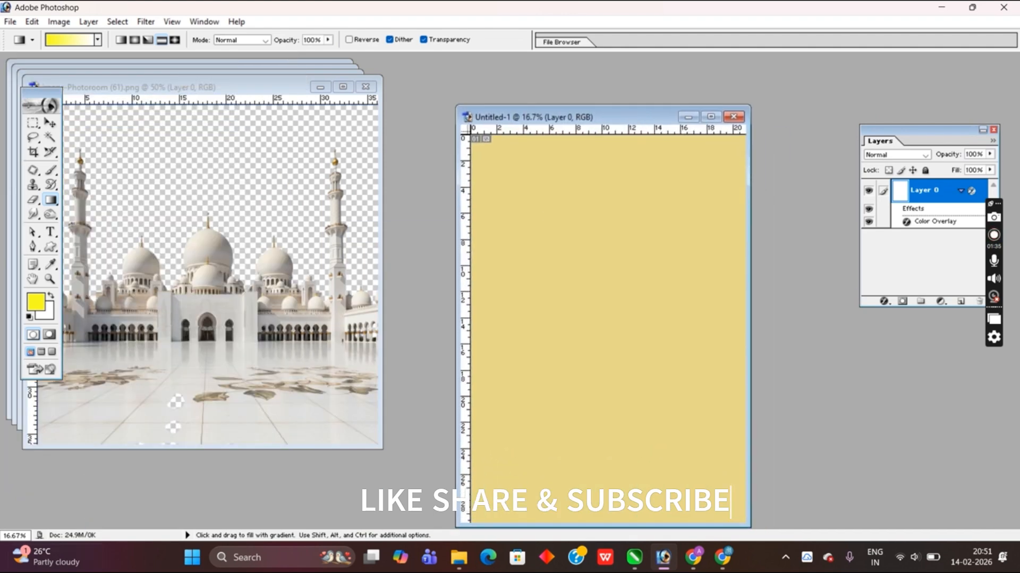
left_click(219, 85)
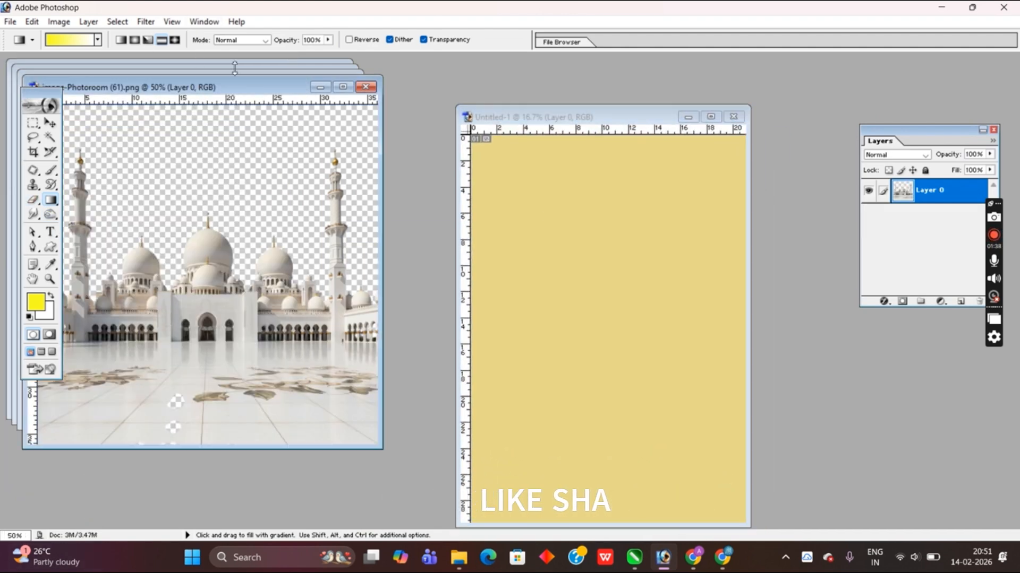
left_click(50, 123)
left_click_drag(229, 86, 252, 153)
left_click_drag(216, 355, 672, 316)
left_click(389, 154)
Step: Copy the arch, lantern and food tray images into the poster, closing the arch and lantern files, and maximize the poster window
left_click_drag(294, 206, 651, 233)
left_click(345, 81)
left_click_drag(296, 178, 602, 341)
left_click(341, 76)
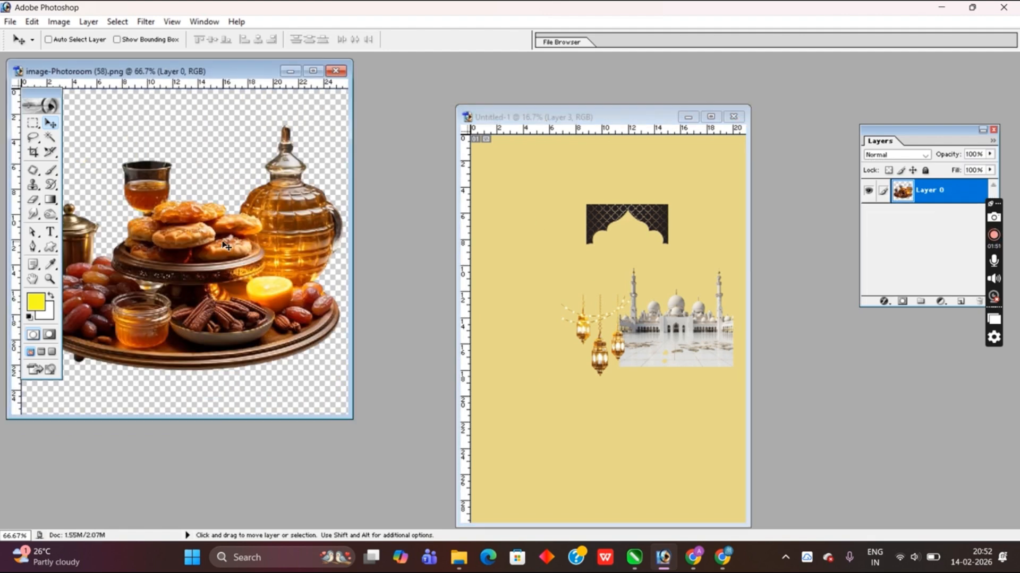
left_click_drag(212, 249, 600, 393)
left_click(711, 117)
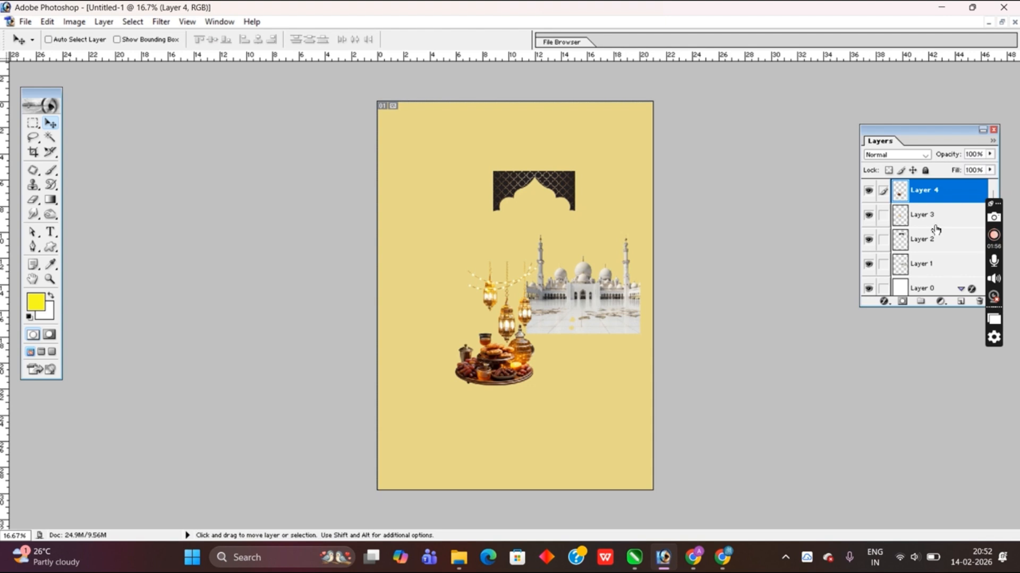
Step: Move the mosque on Layer 1 down into the lower-right area of the page
left_click(935, 267)
key("ctrl+t")
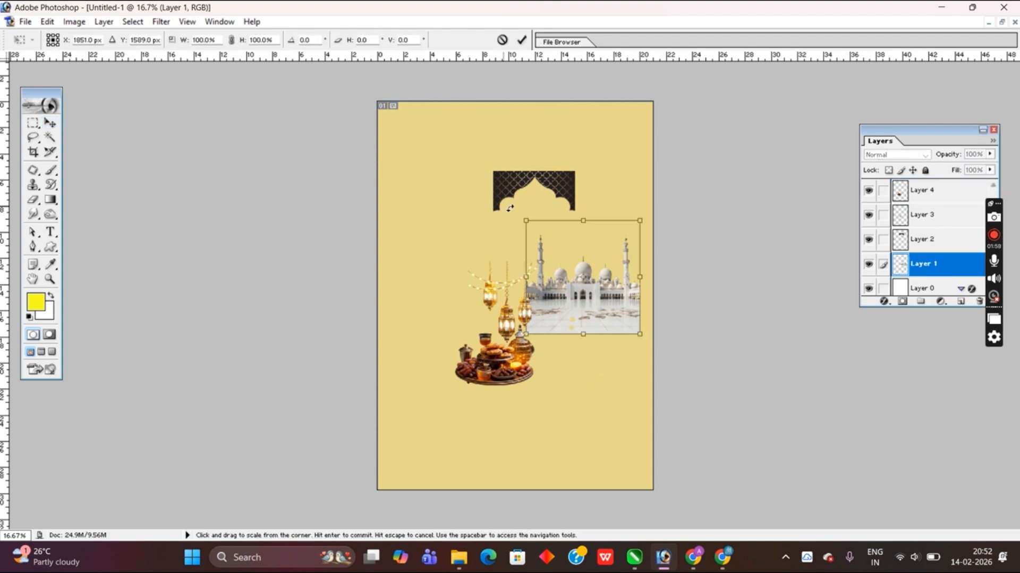
left_click_drag(592, 299, 595, 438)
key("Return")
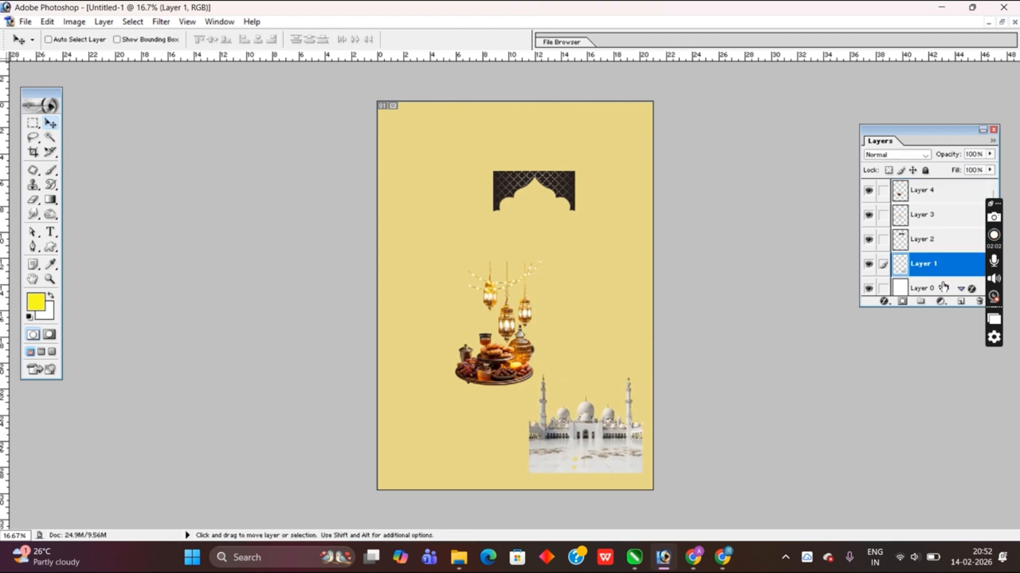
Step: Scale the arch on Layer 2 to about 342.7% and position it across the full width at the page's upper edge
left_click(936, 248)
key("ctrl+t")
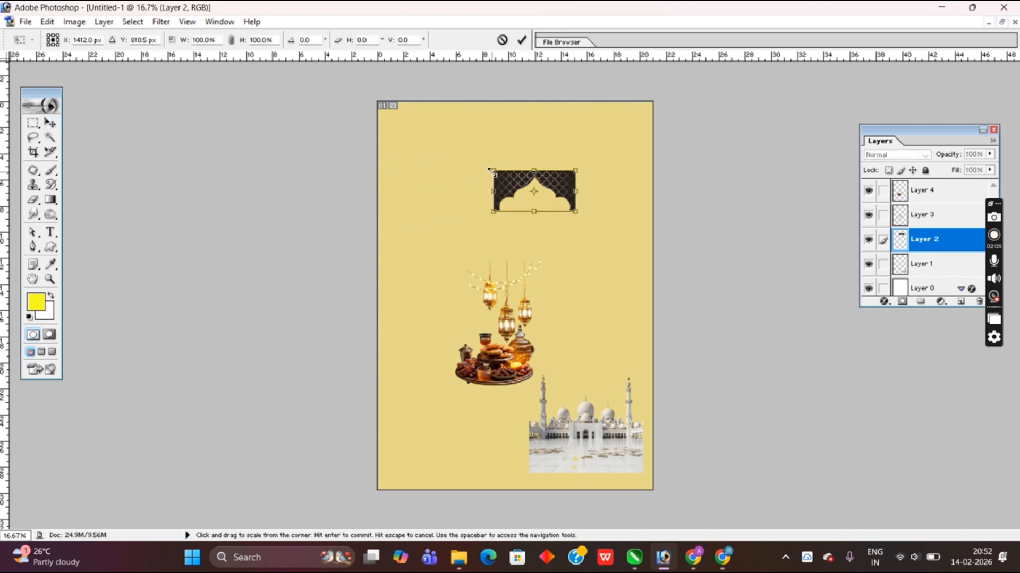
left_click_drag(488, 170, 392, 121)
left_click_drag(605, 161, 592, 141)
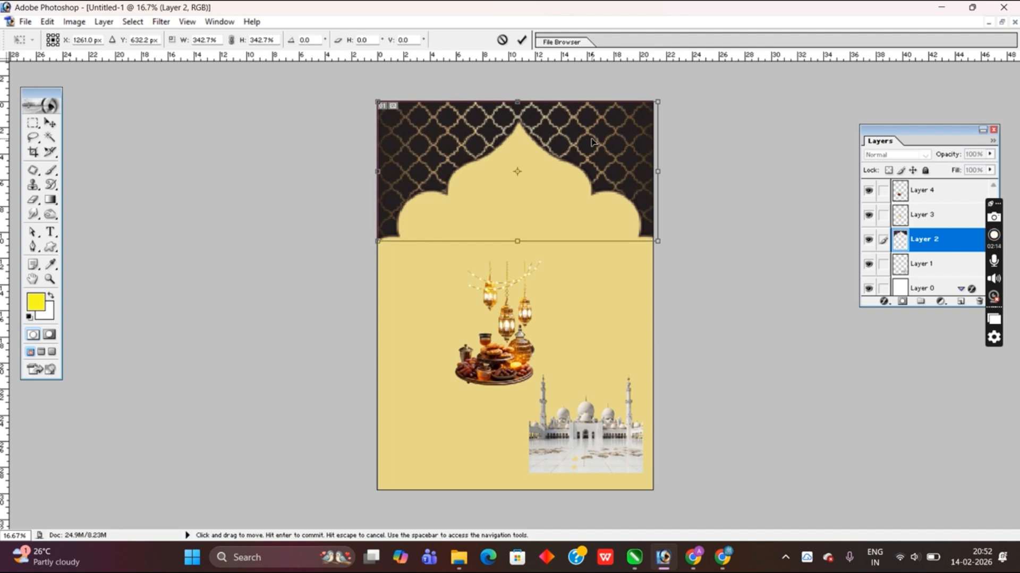
key("Return")
Step: Nudge the arch up to Y 566 px so its upper edge runs slightly past the page edge
key("ctrl+t")
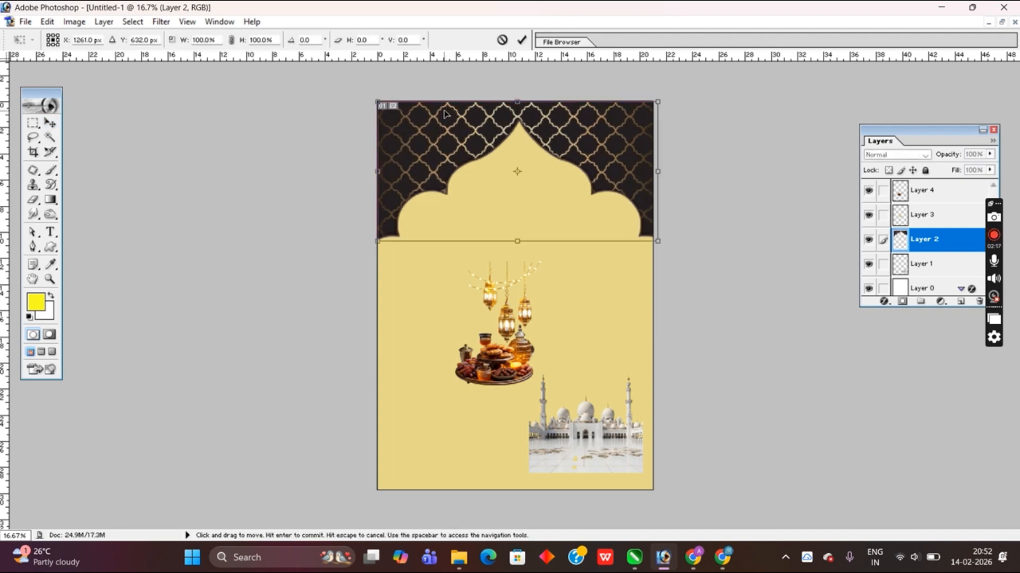
key("Down")
key("Down")
key("Down")
key("Down")
key("Down")
key("Down")
key("Down")
key("Down")
key("Down")
key("Down")
key("Down")
key("Down")
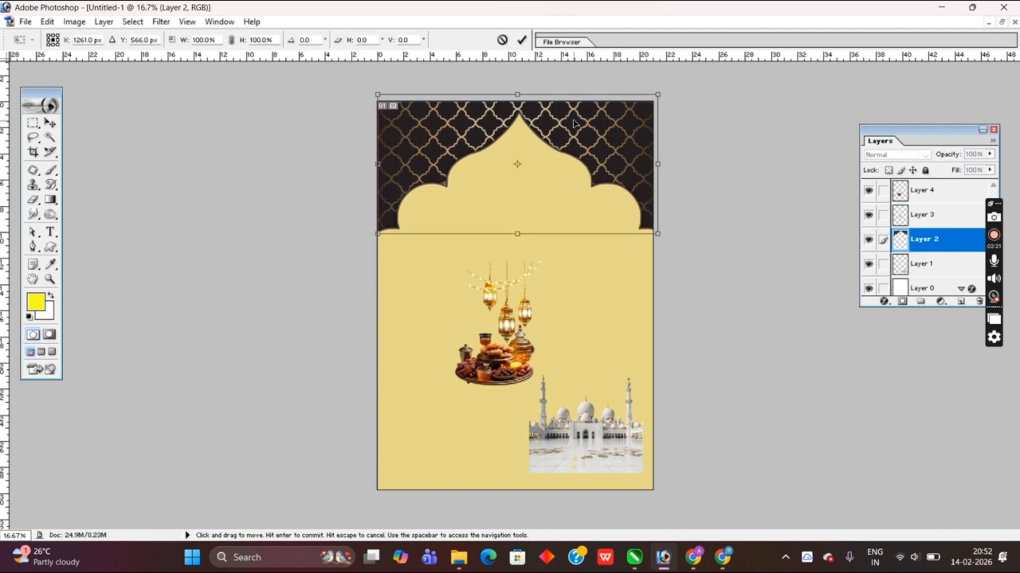
key("Return")
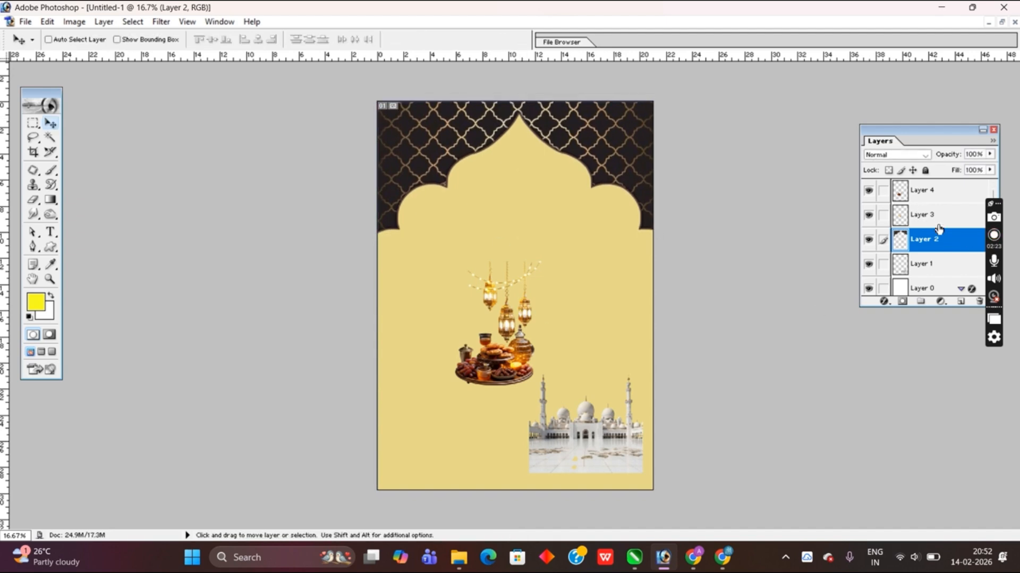
Step: Move the lanterns on Layer 3 to the page's upper-right corner and enlarge them proportionally
left_click(938, 226)
key("ctrl+t")
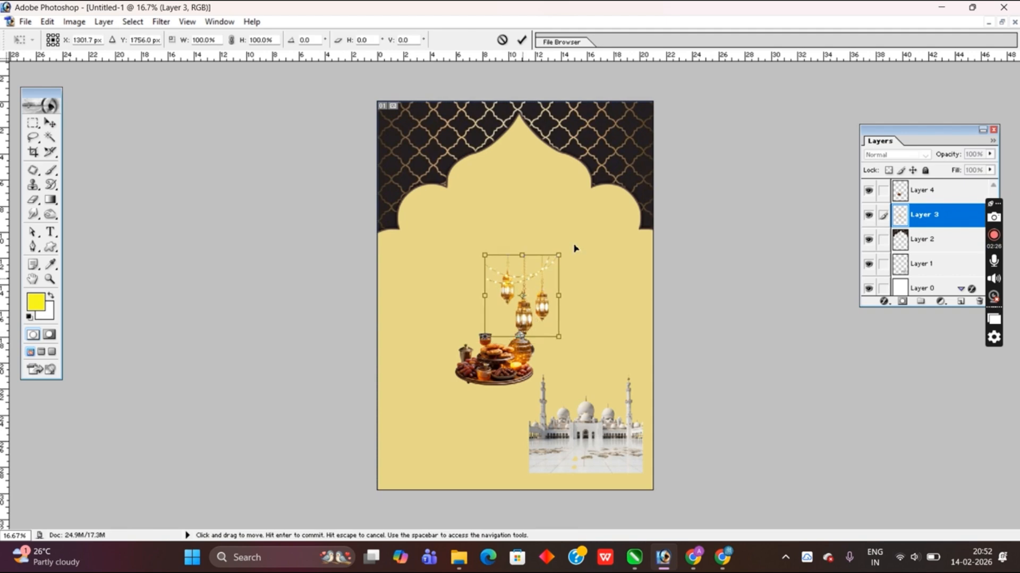
left_click_drag(525, 283, 620, 129)
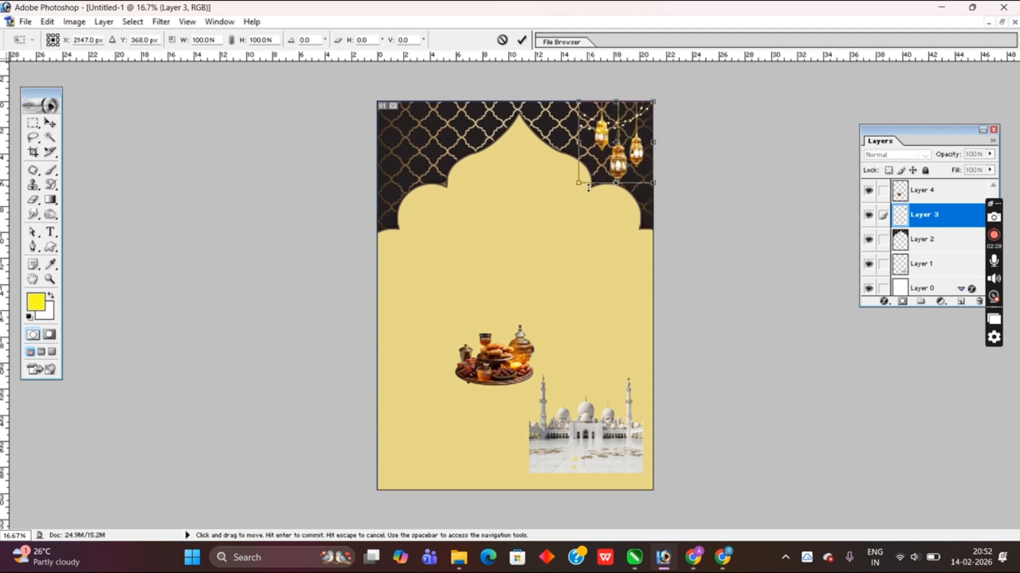
left_click_drag(579, 184, 527, 269)
Step: Duplicate the enlarged lanterns across to the upper-left corner of the page and select the copy's layer
left_click_drag(589, 214, 445, 219)
key("Return")
right_click(445, 218)
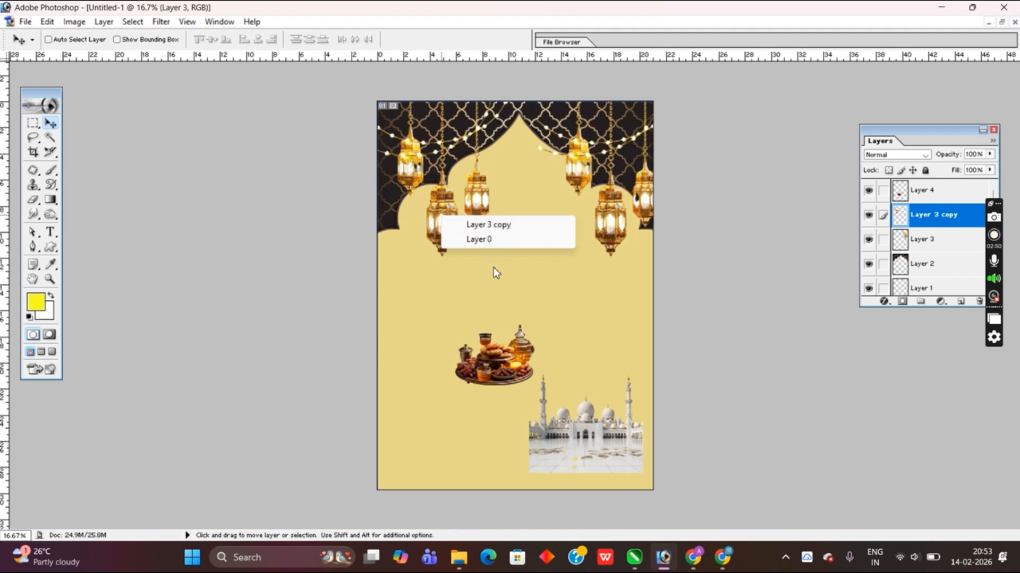
left_click(488, 225)
Step: Flip the lantern copy on Layer 3 copy horizontally so it mirrors the lanterns on the opposite side
key("ctrl+t")
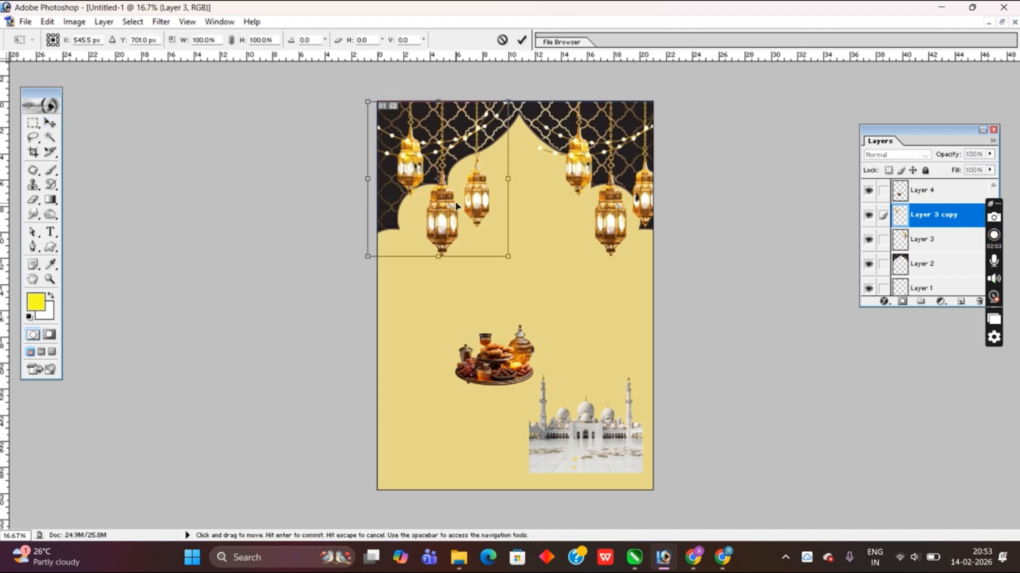
right_click(517, 275)
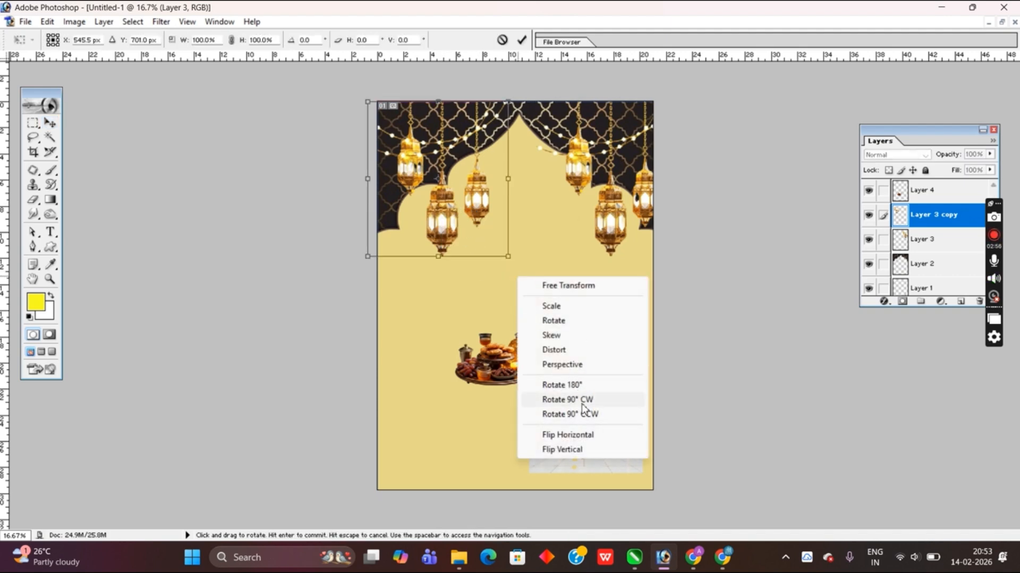
left_click(584, 385)
key("ctrl+z")
right_click(516, 273)
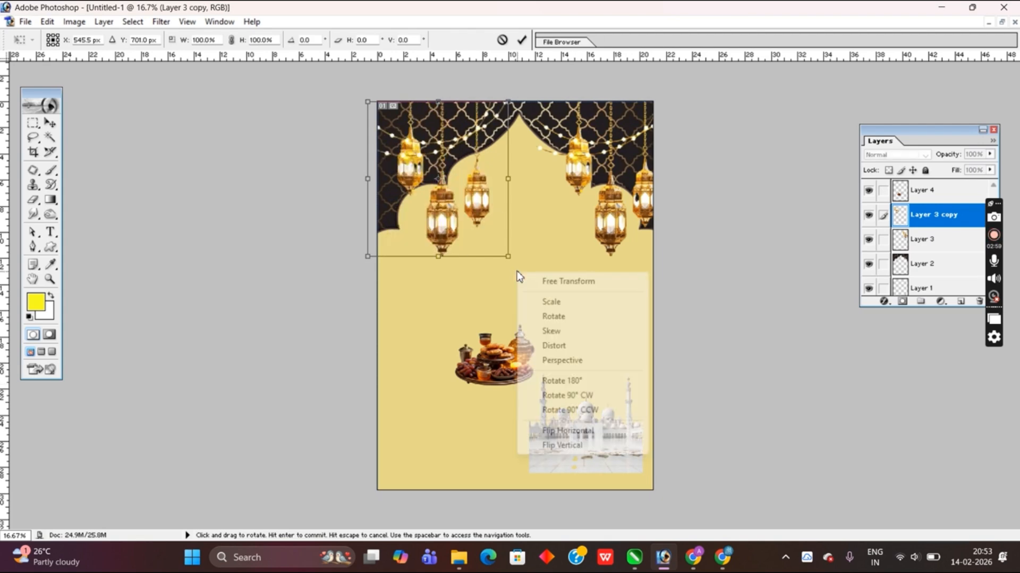
left_click(568, 430)
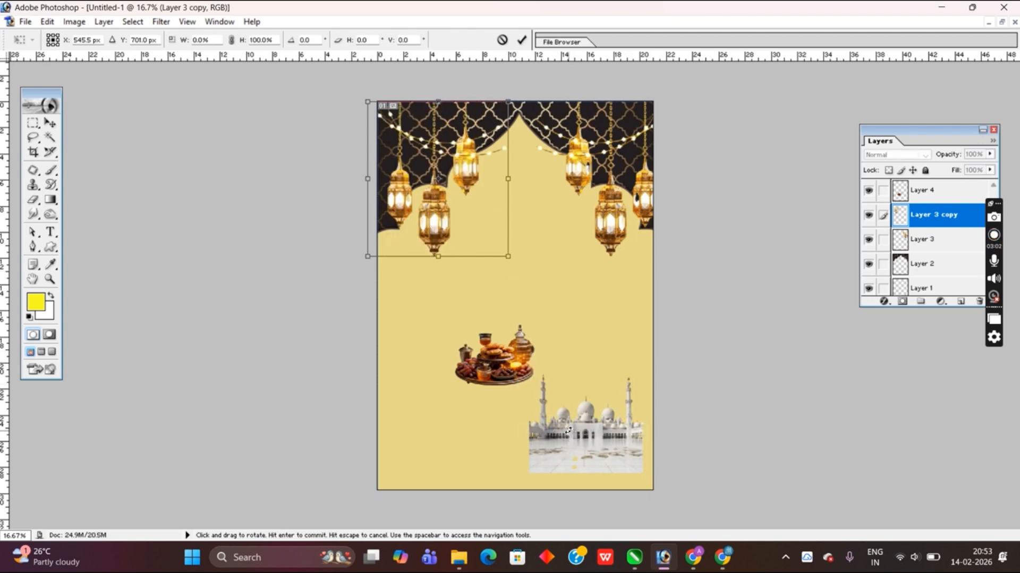
Step: Enlarge the mirrored lantern copy to about 117.4% and place it at about X 348 px, Y 719 px, partly past the page's left edge
left_click_drag(441, 215, 425, 214)
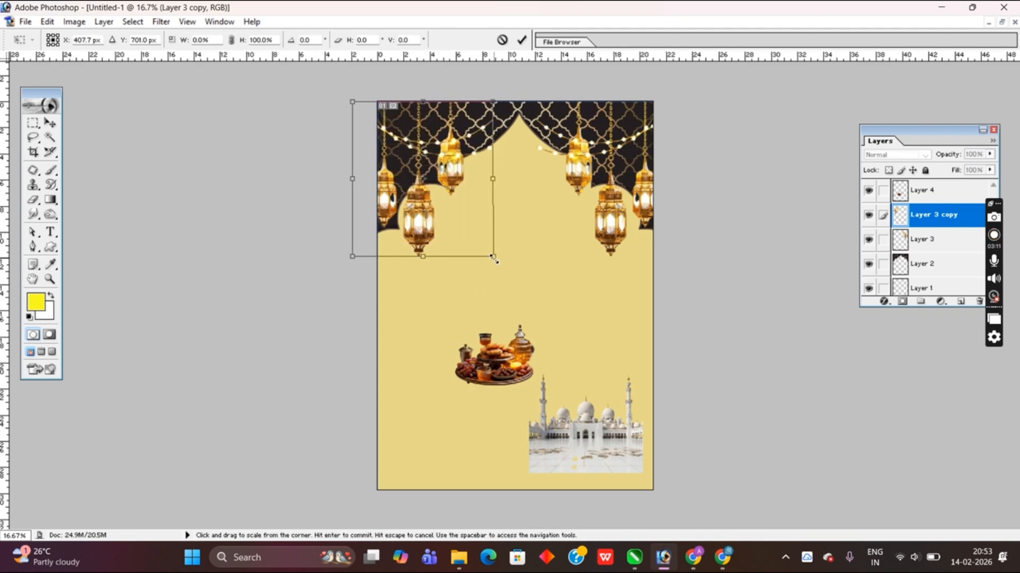
left_click_drag(493, 256, 502, 269)
left_click_drag(444, 234, 440, 238)
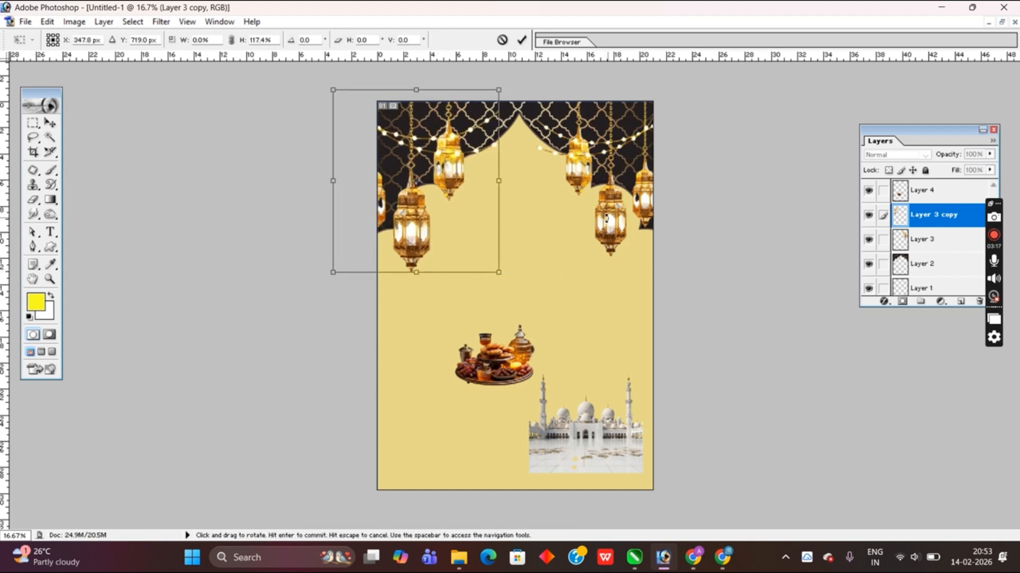
key("Return")
Step: Scale the original lanterns on Layer 3 to 110.4% and place them at about X 2190 px, Y 562 px, partly past the page's right edge
left_click(919, 249)
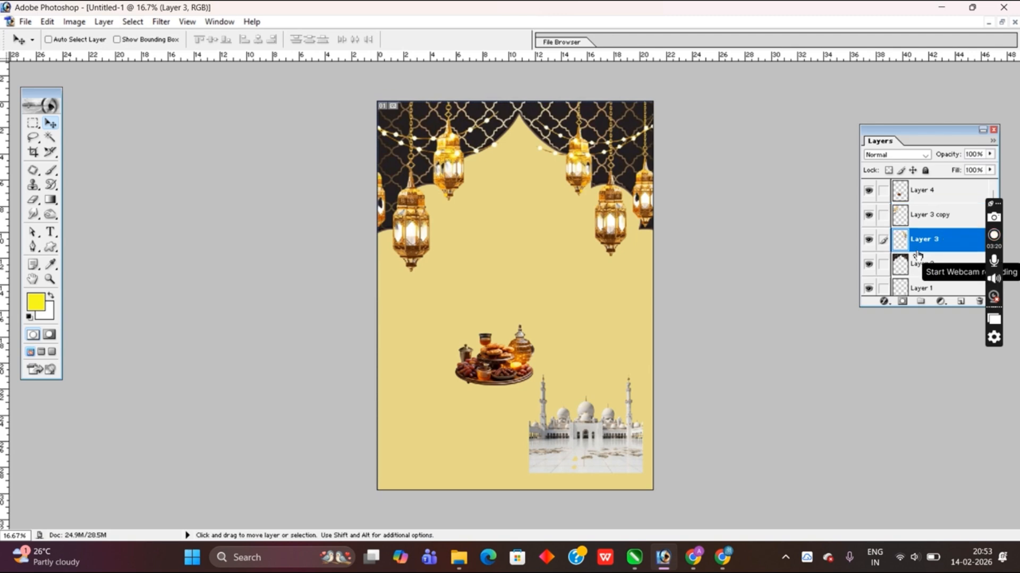
key("ctrl+t")
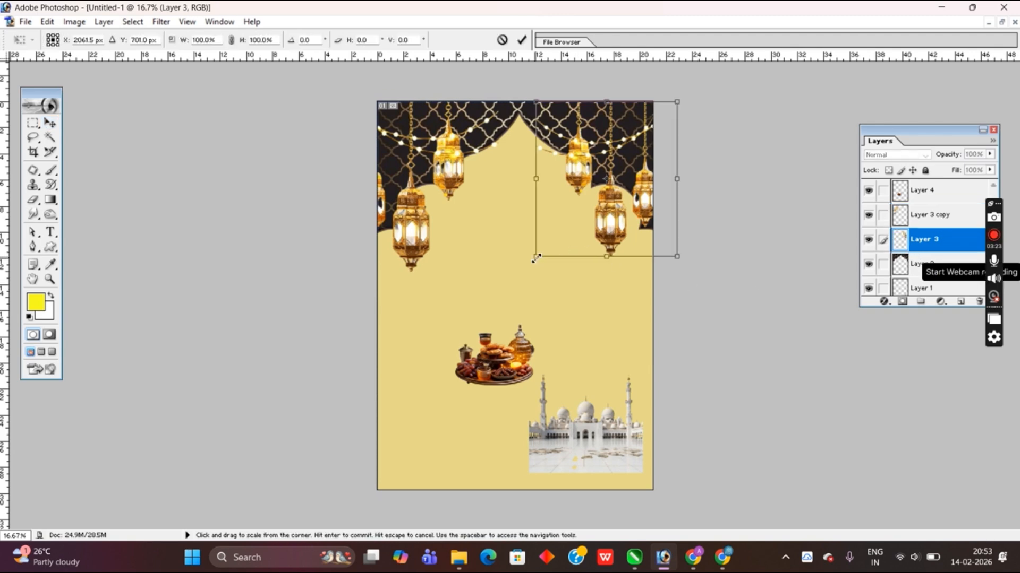
left_click_drag(534, 256, 524, 271)
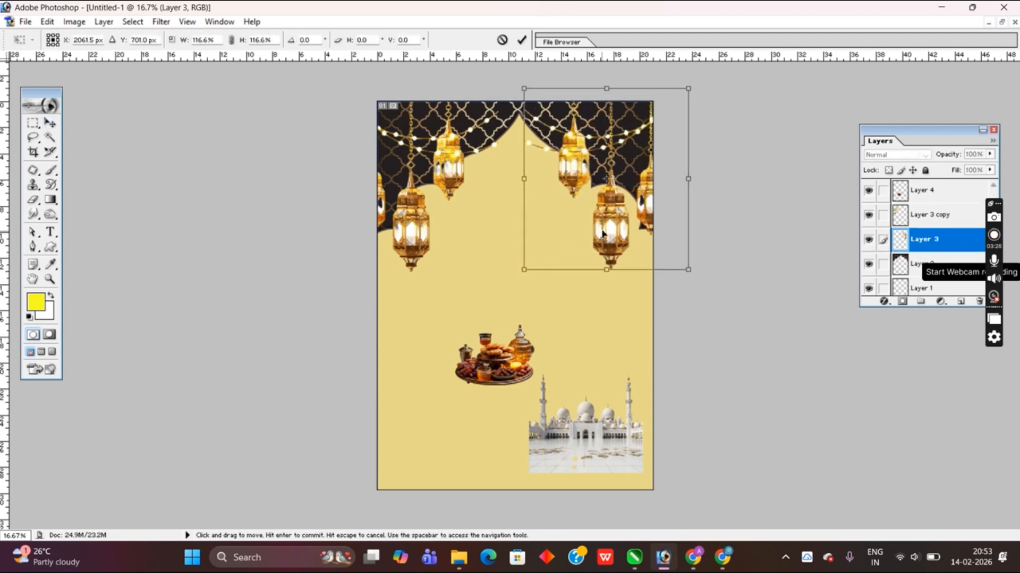
left_click_drag(600, 234, 613, 234)
left_click_drag(702, 271, 694, 264)
left_click_drag(616, 220, 622, 210)
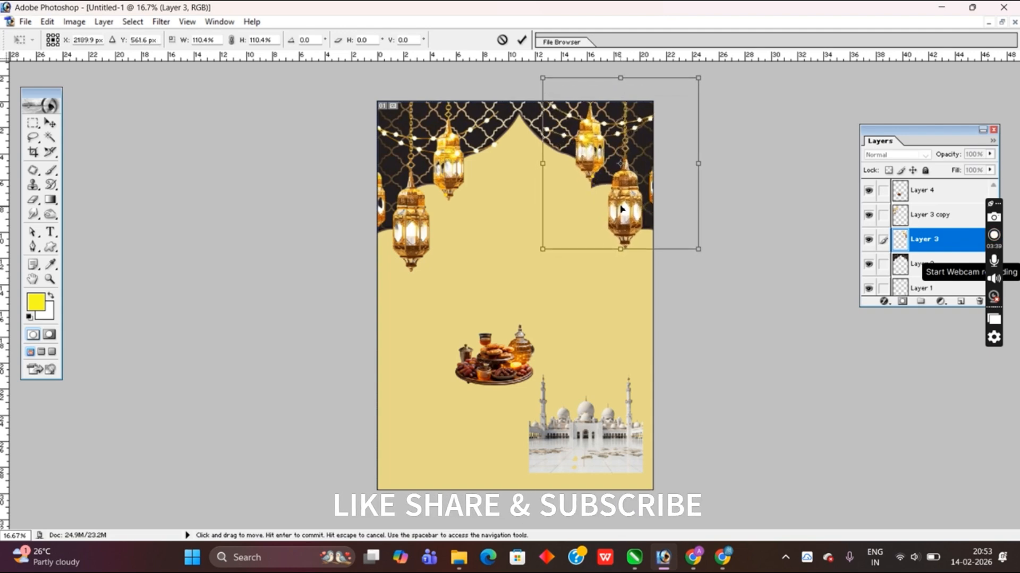
key("Return")
Step: Shift the lanterns on Layer 3 copy slightly upward to bring them closer in height to the opposite set
left_click(903, 223)
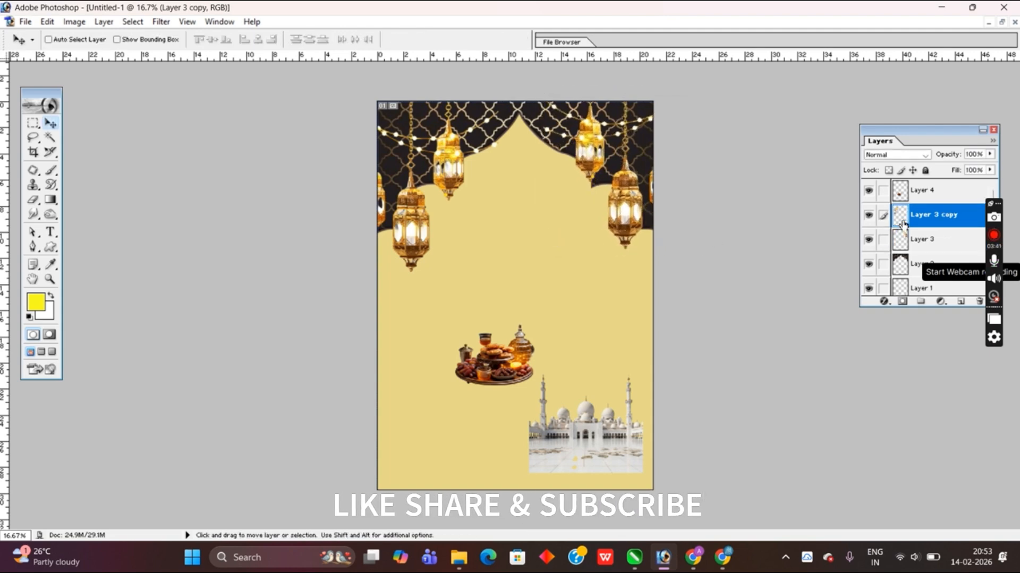
key("ctrl+t")
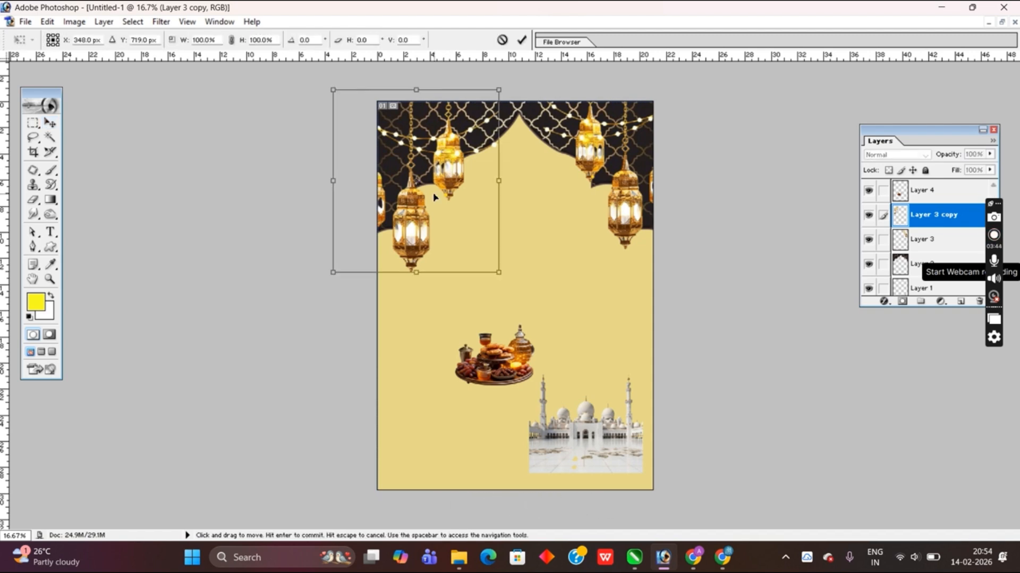
left_click_drag(414, 236, 413, 225)
key("Return")
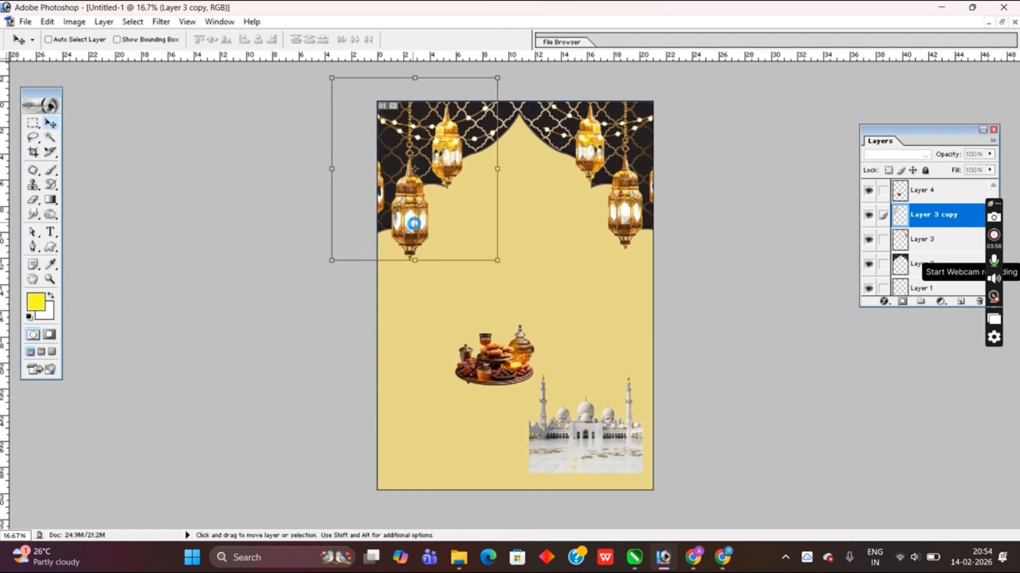
Step: Scale the food tray on Layer 4 to 176.5% and place it in the page's lower area at about X 1026 px, Y 2672 px
left_click(968, 193)
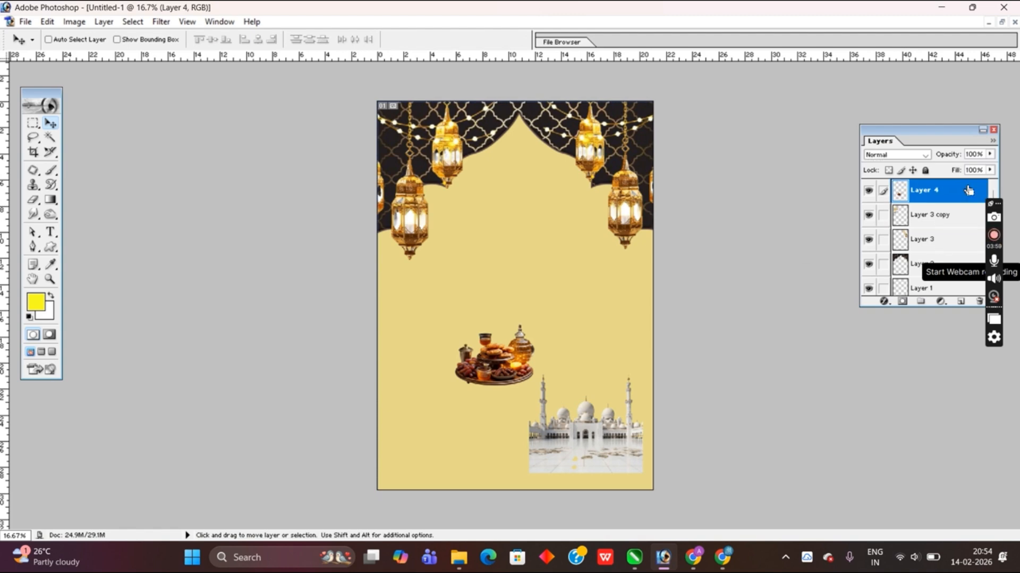
key("ctrl+t")
left_click_drag(530, 328, 567, 300)
left_click_drag(494, 375, 491, 417)
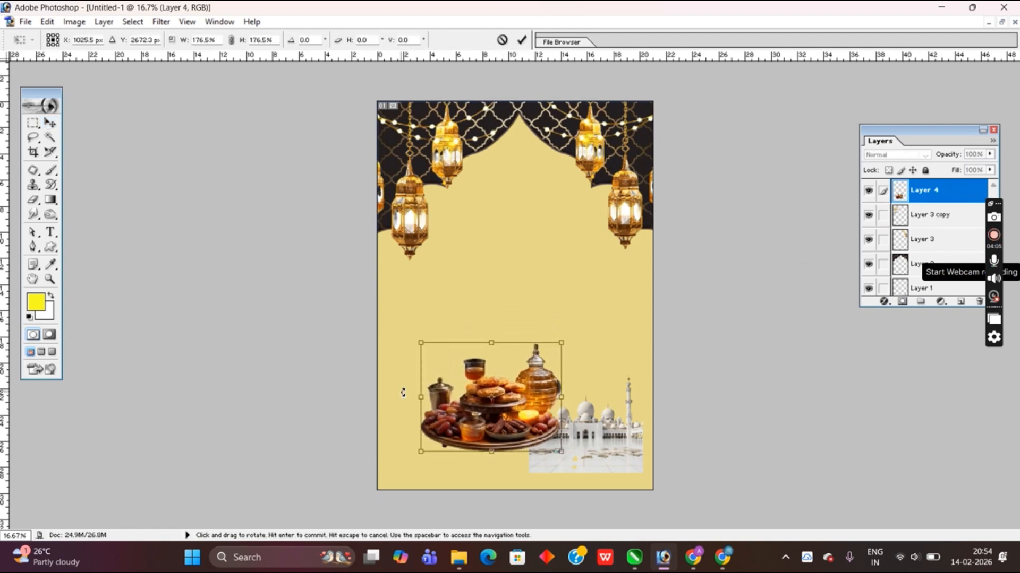
key("Return")
Step: Scale the mosque on Layer 1 to 152.1% and place it above the food tray at about X 1228 px, Y 1583 px
scroll(960, 260, "down", 2)
left_click(914, 236)
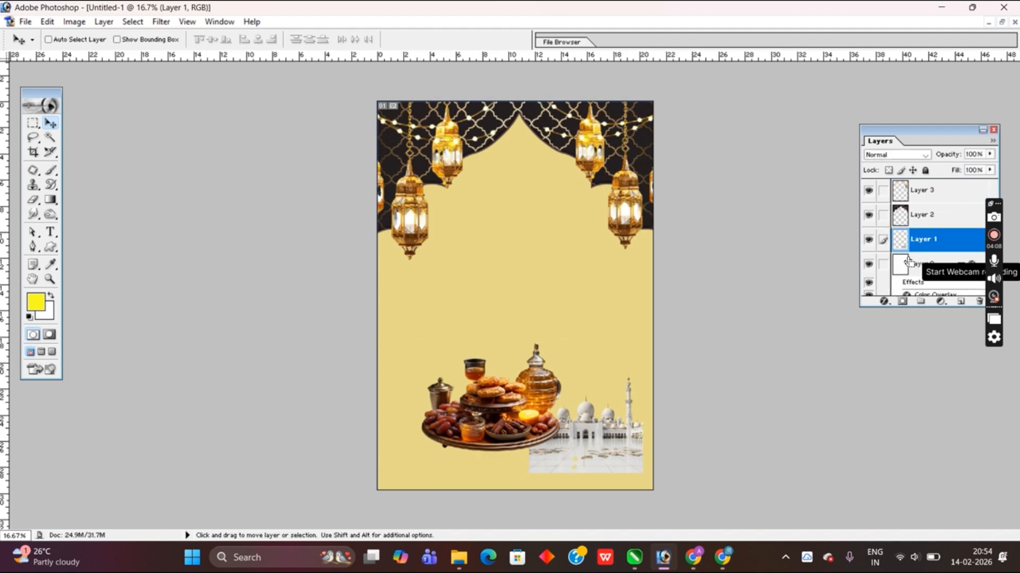
key("ctrl+t")
left_click_drag(629, 367, 600, 190)
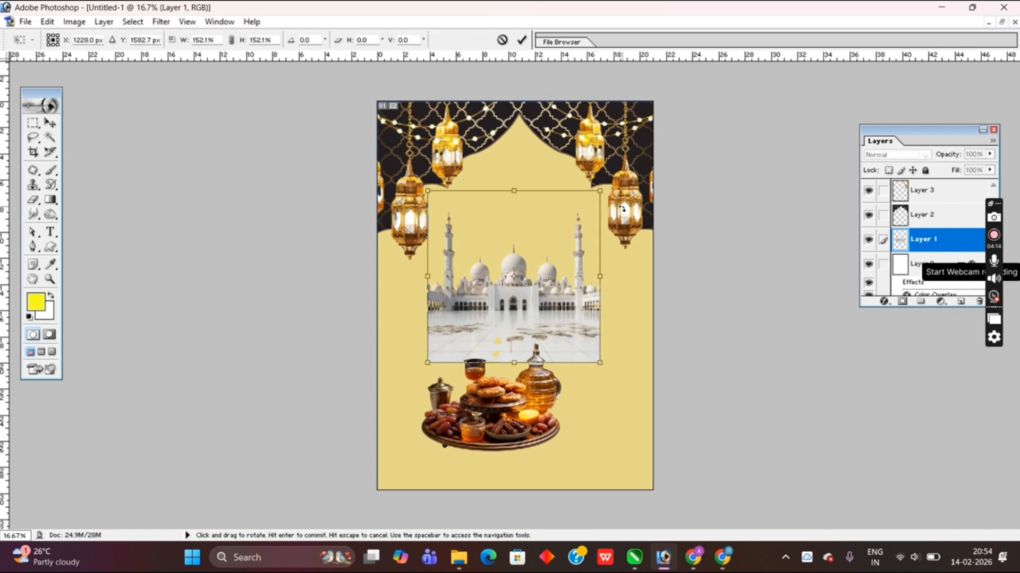
key("Return")
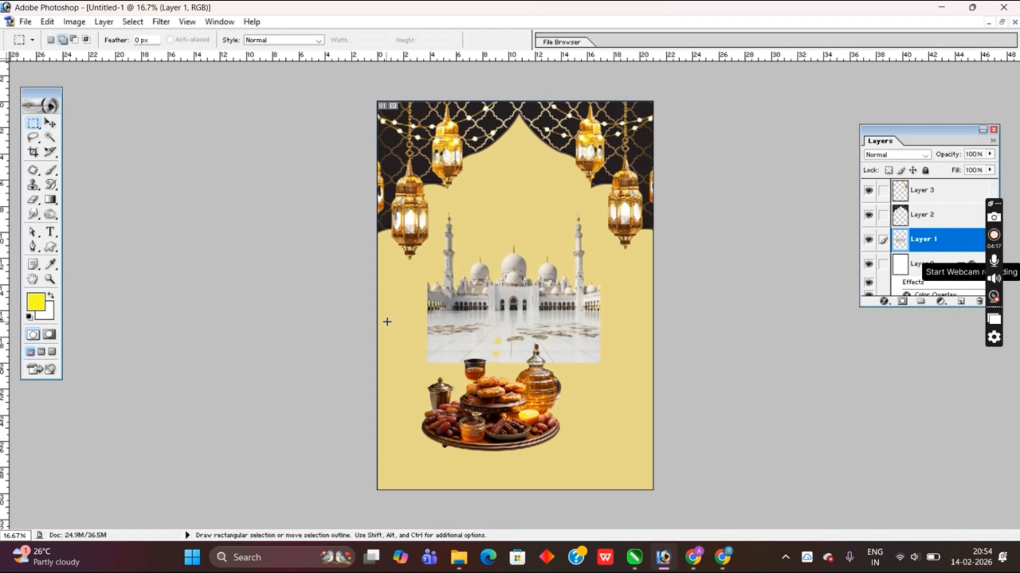
Step: Delete the reflective floor beneath the mosque on Layer 1 with a rectangular selection shifted up to the building's base, and deselect
key("Delete")
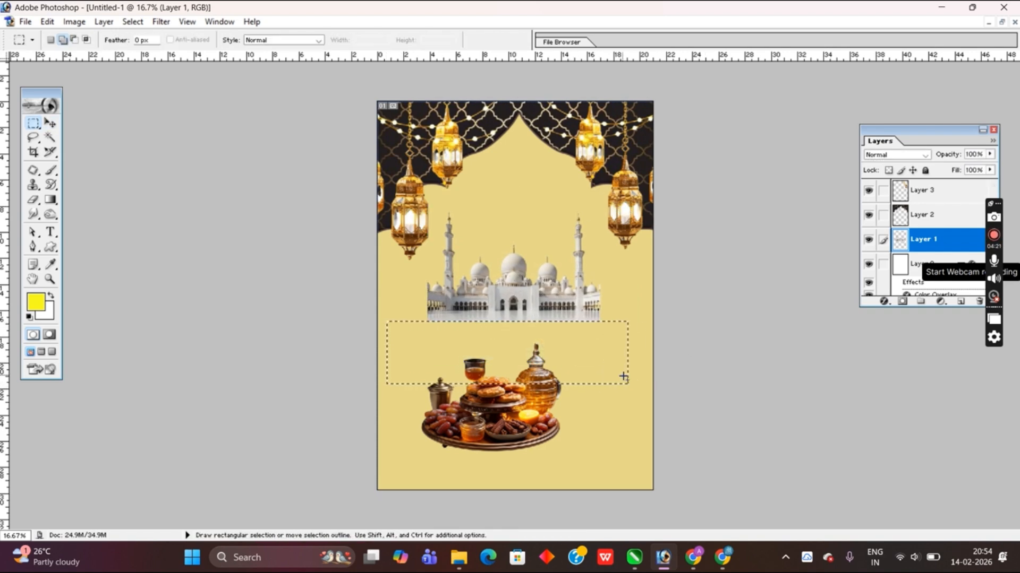
key("shift+Up")
key("shift+Up")
key("shift+Up")
key("shift+Up")
key("shift+Up")
key("shift+Up")
key("shift+Up")
key("shift+Up")
key("shift+Up")
key("shift+Up")
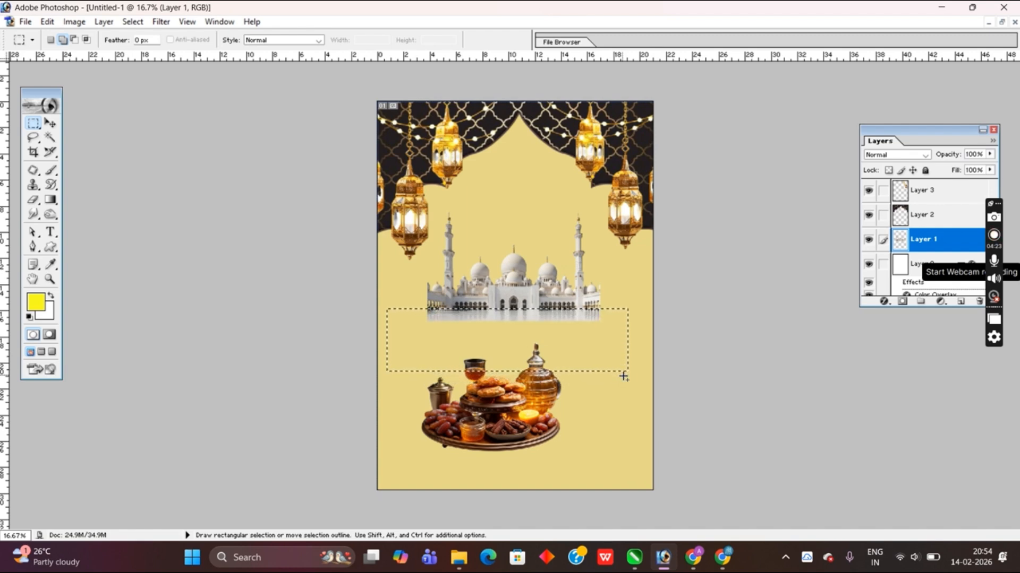
key("Delete")
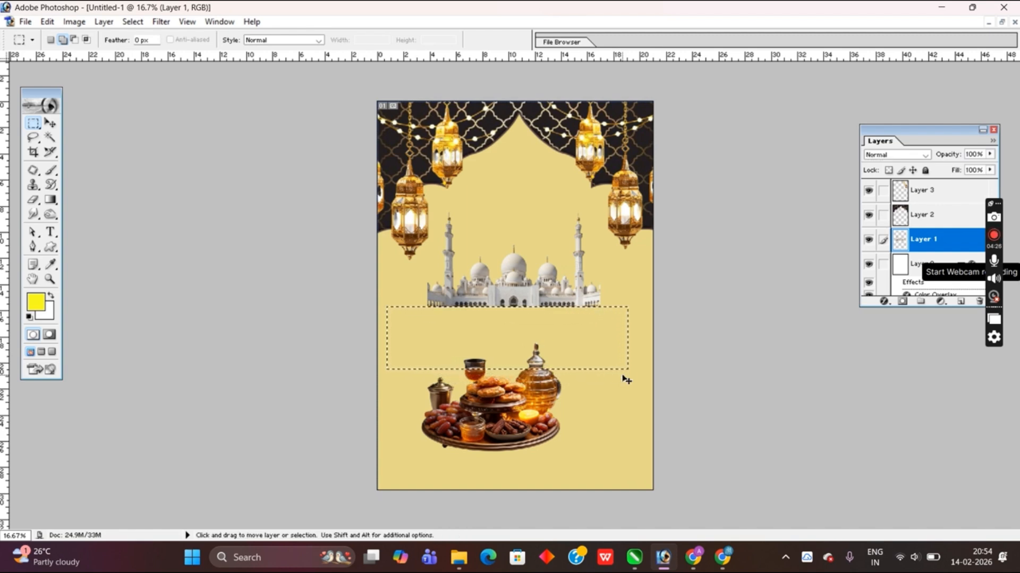
key("ctrl+d")
Step: Scale the trimmed mosque to 179.5% so it spans the page width, placed behind the food tray at about X 1165 px, Y 2066 px
key("ctrl+t")
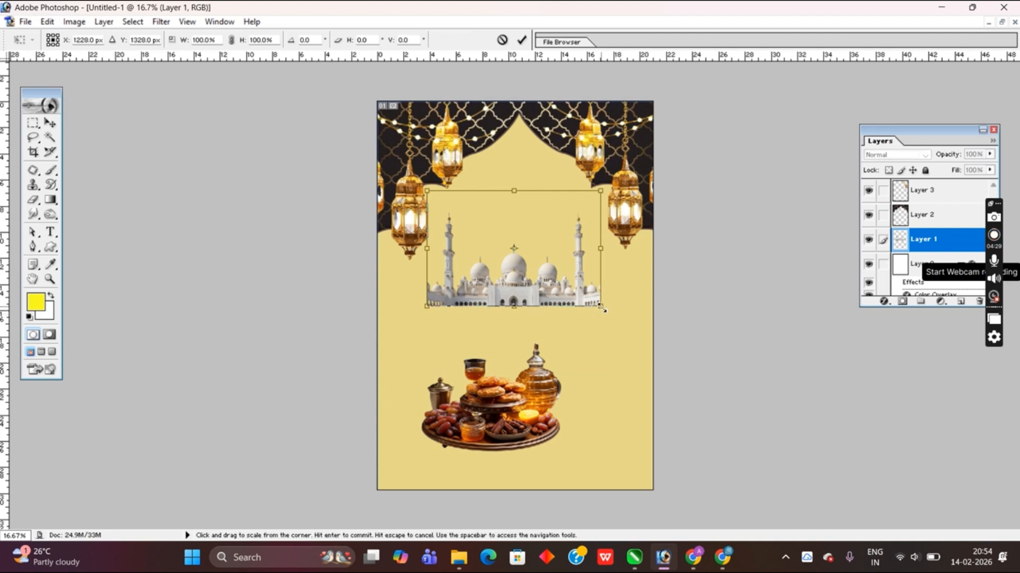
left_click_drag(600, 307, 660, 338)
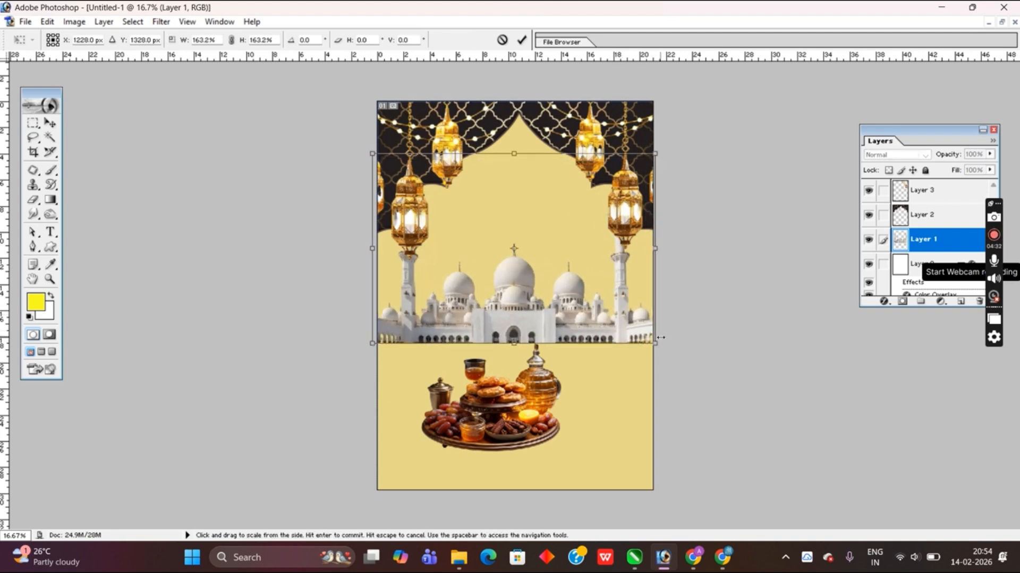
left_click_drag(557, 308, 554, 370)
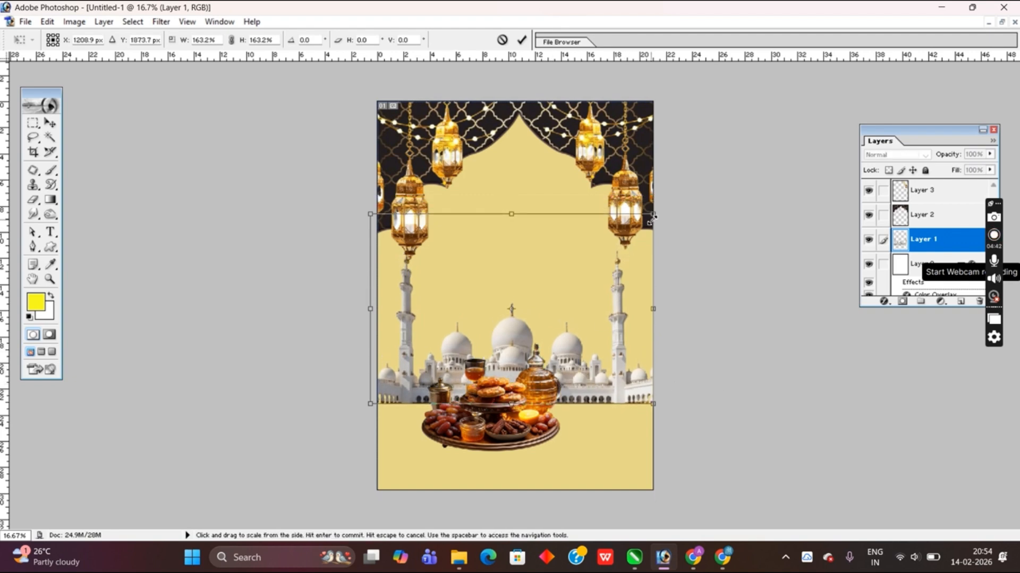
left_click_drag(653, 214, 644, 220)
left_click_drag(606, 349, 605, 356)
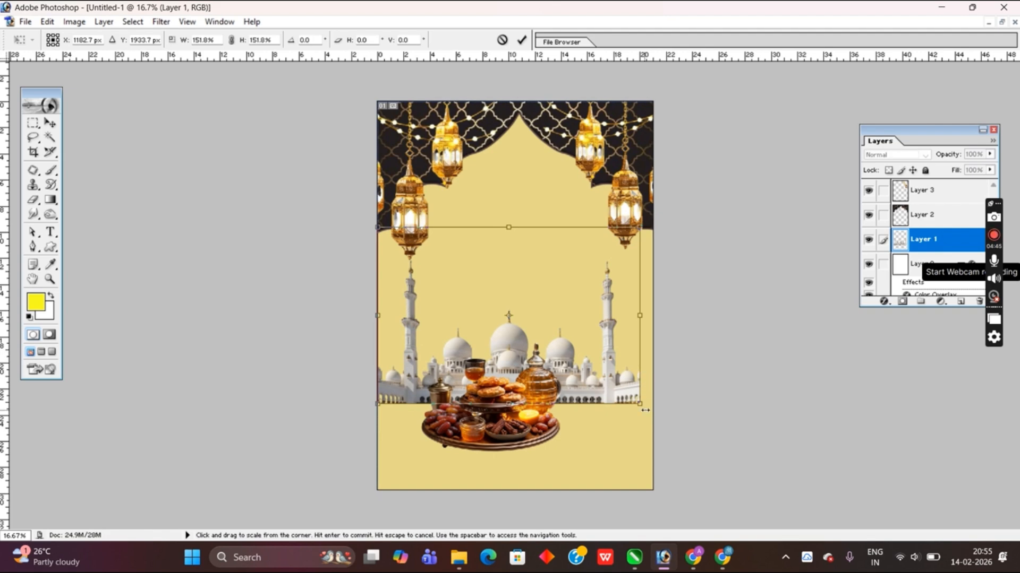
left_click_drag(641, 407, 666, 433)
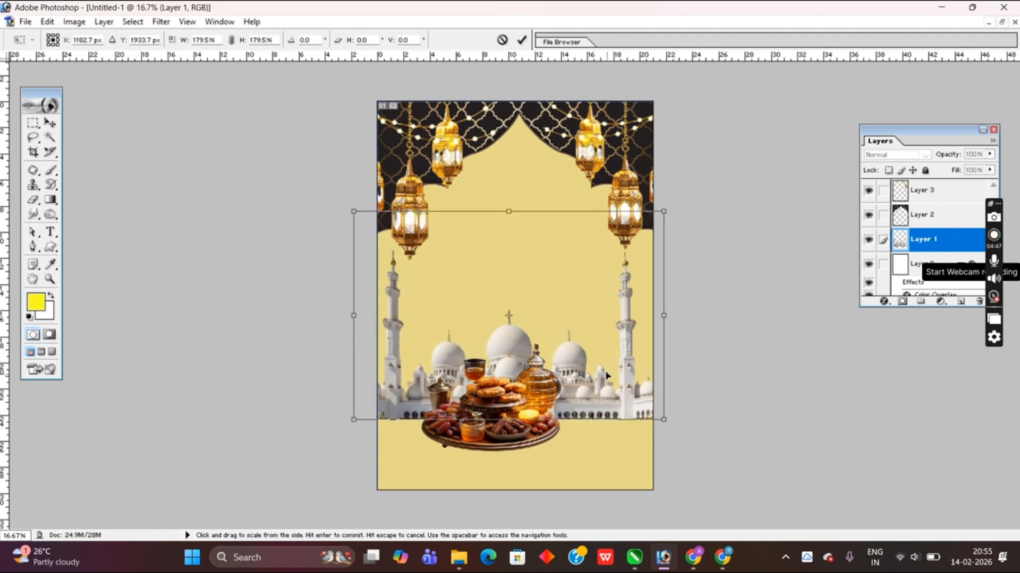
left_click_drag(611, 385, 607, 386)
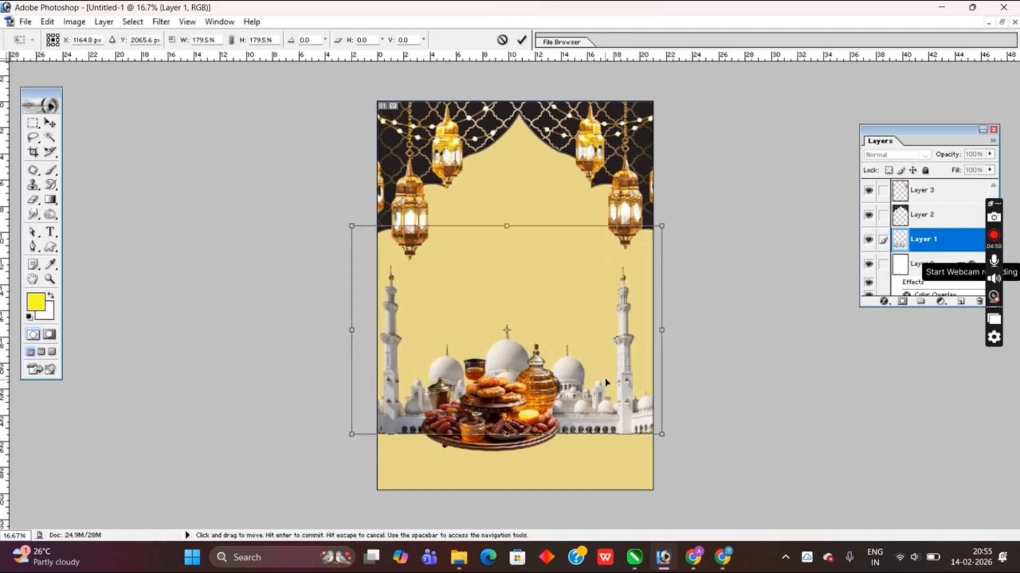
key("Return")
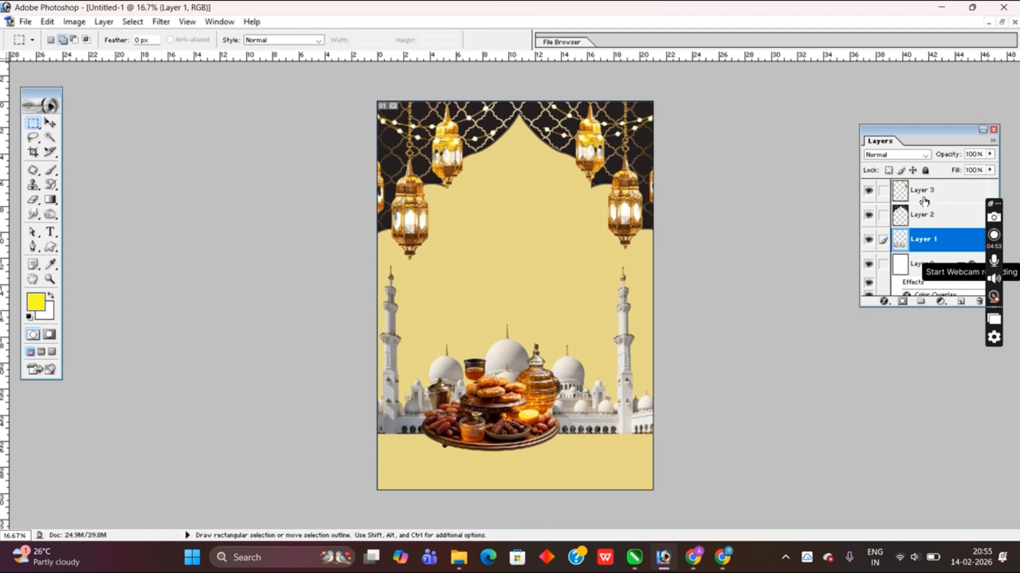
Step: Move the food tray on Layer 4 up into the arch opening between the lanterns, at about X 1290 px, Y 1000 px
scroll(924, 202, "up", 2)
left_click(924, 200)
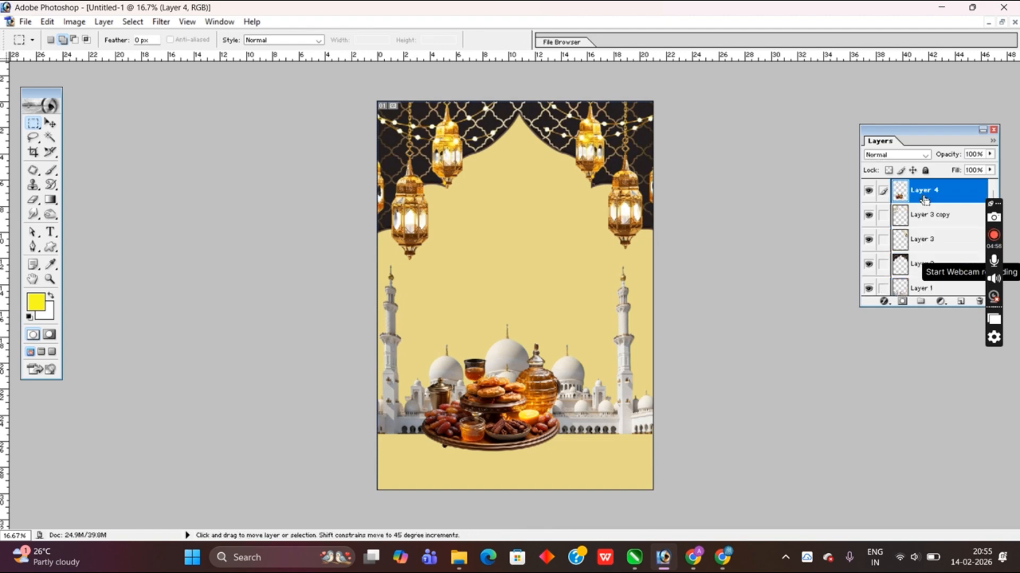
key("ctrl+t")
left_click_drag(528, 391, 558, 206)
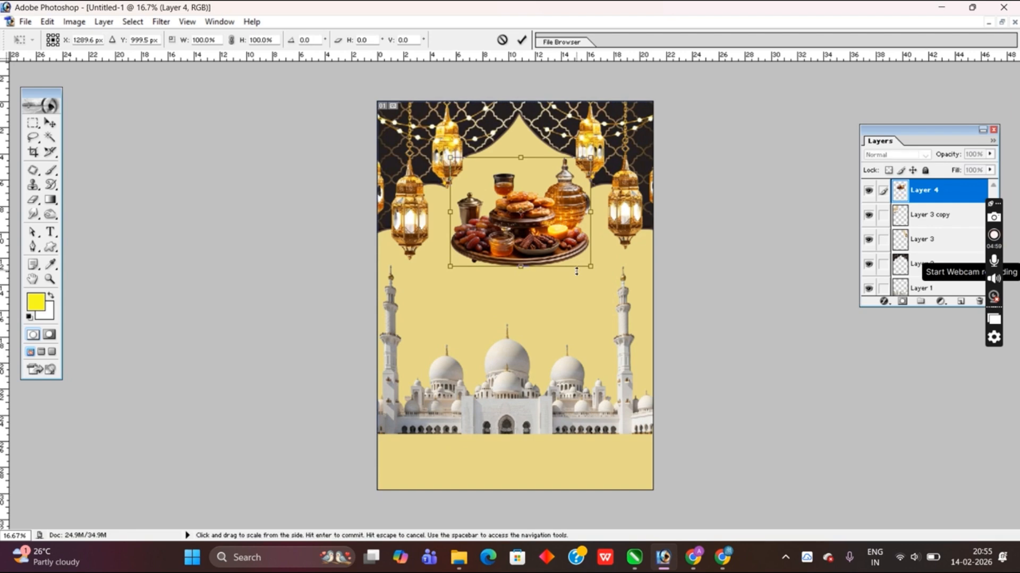
key("Return")
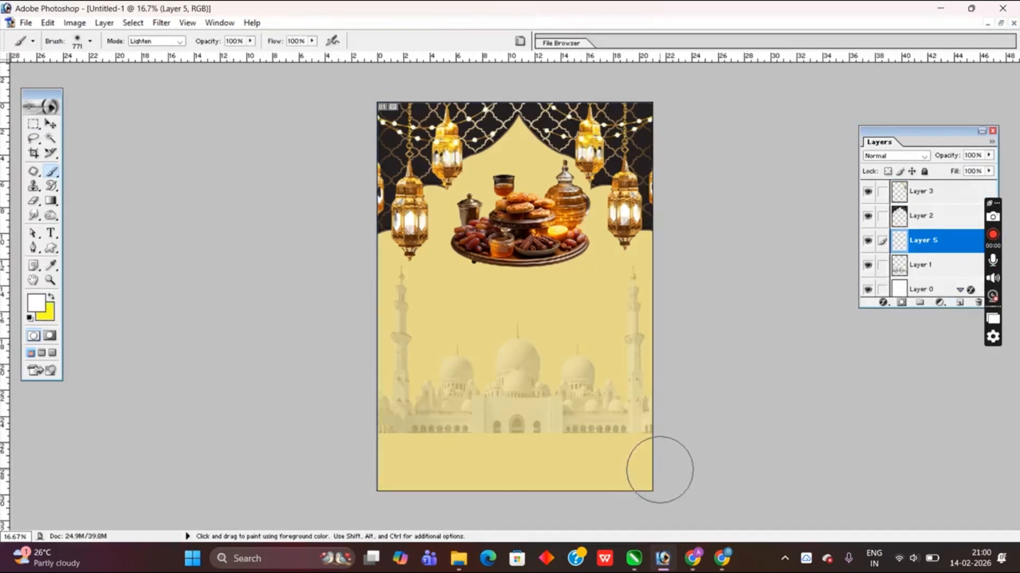
left_click(652, 442)
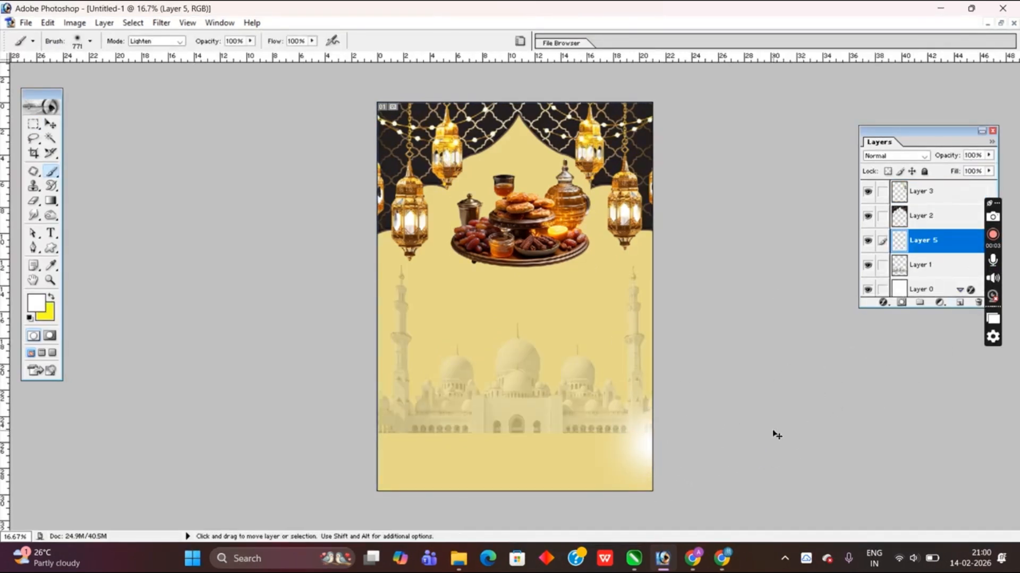
key("ctrl+z")
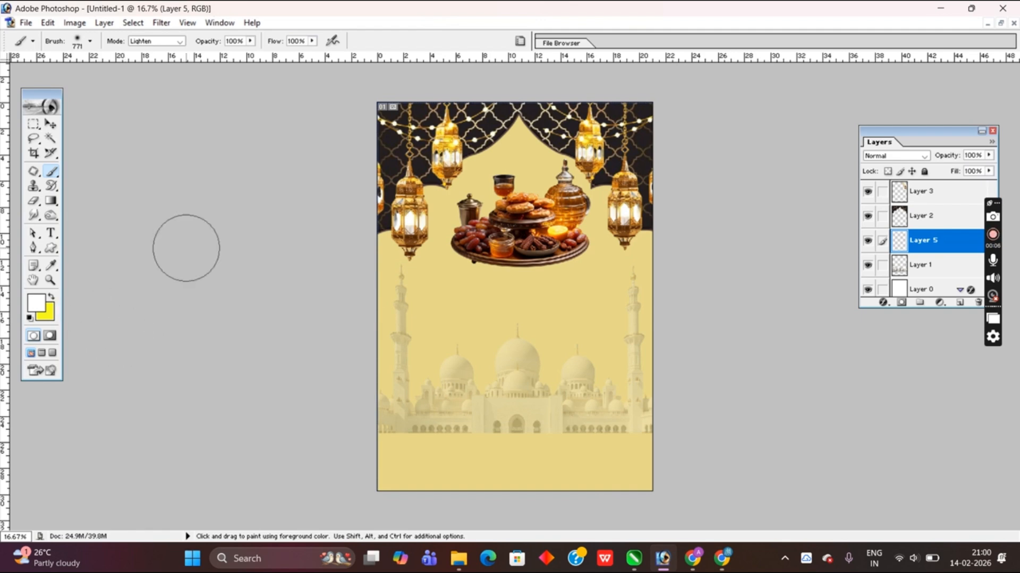
left_click(332, 41)
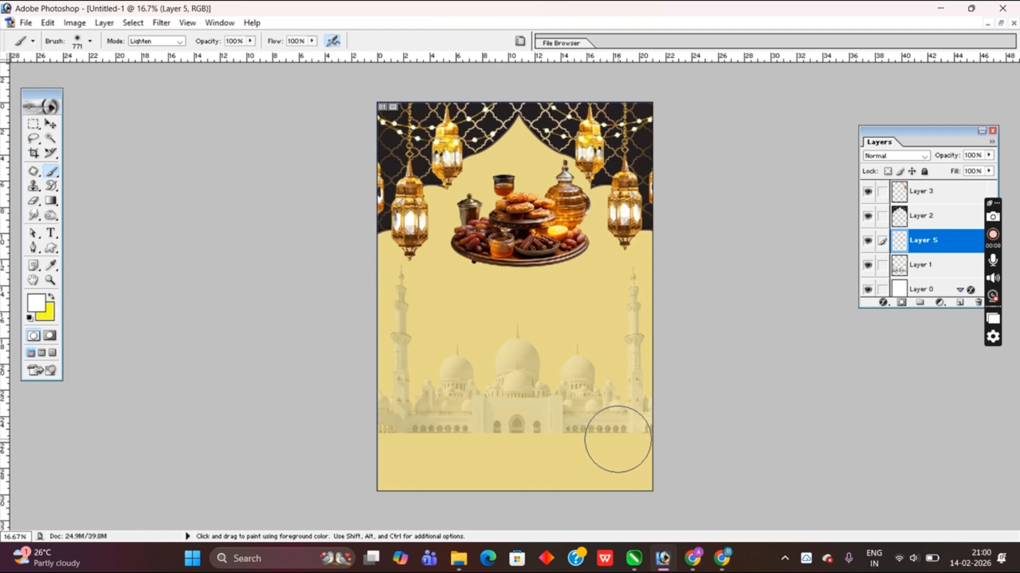
Step: Add a Color Overlay to Layer 5 using the beige E7D989 sampled from the poster background
left_click(883, 302)
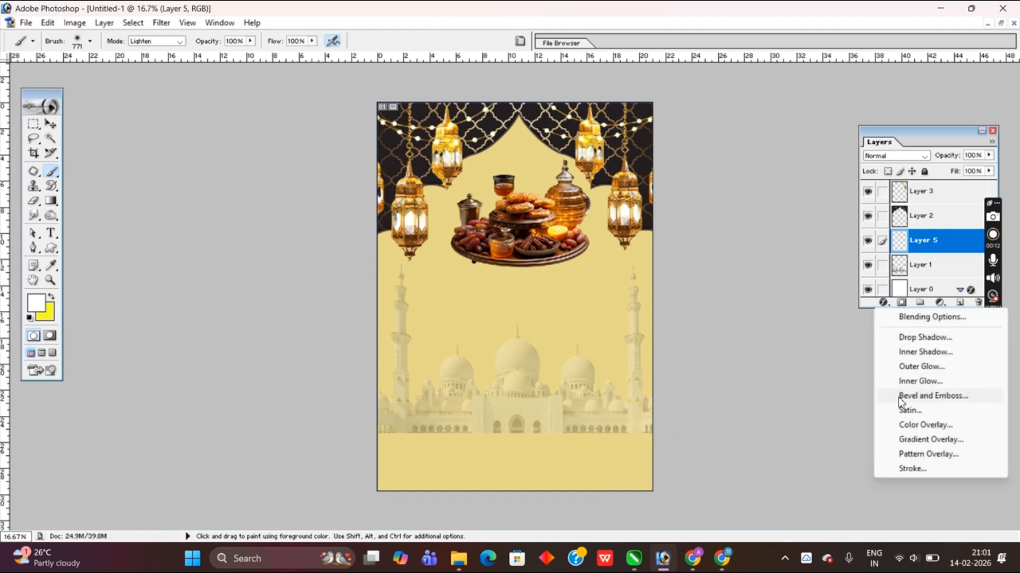
left_click(915, 426)
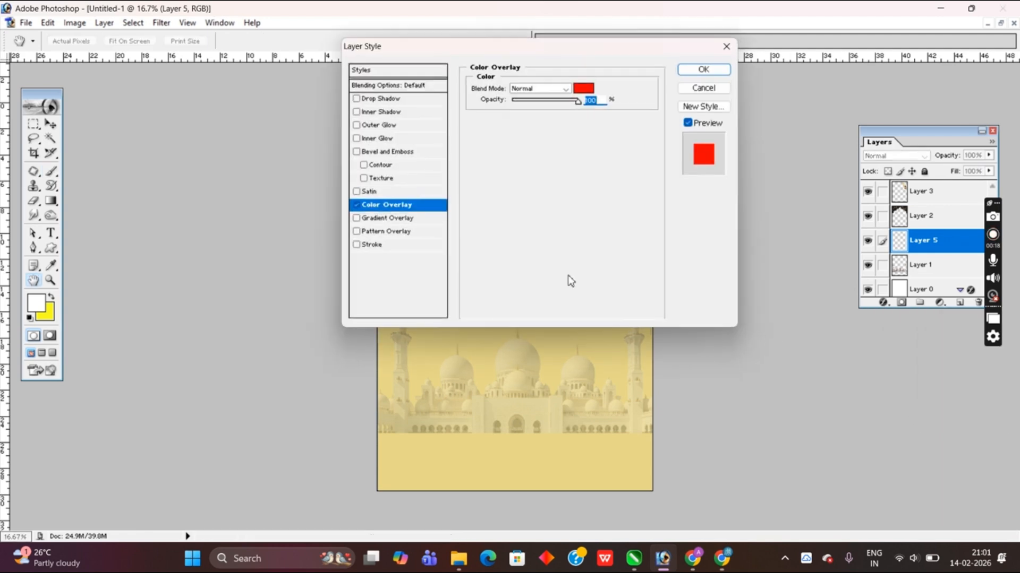
left_click(584, 88)
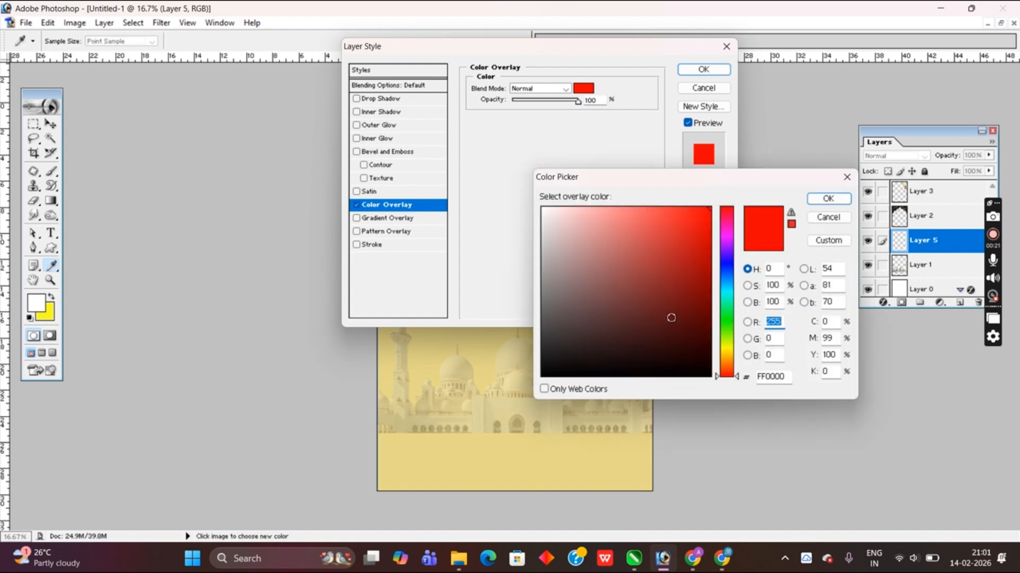
left_click(586, 447)
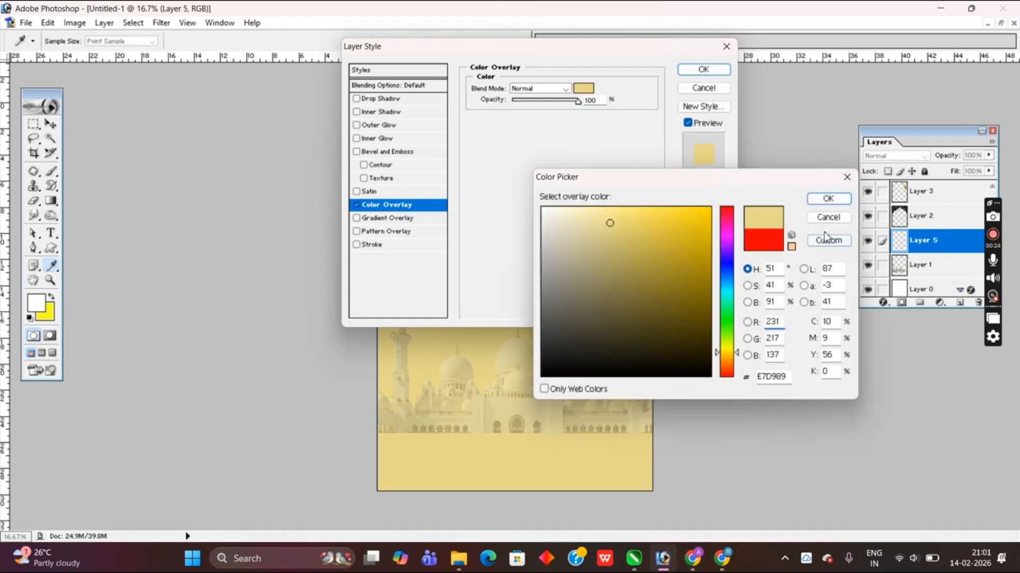
left_click(828, 199)
left_click(703, 70)
Step: Paint along the mosque's base on Layer 5 with a soft 820 px brush so its lower edge fades into the background
key("b")
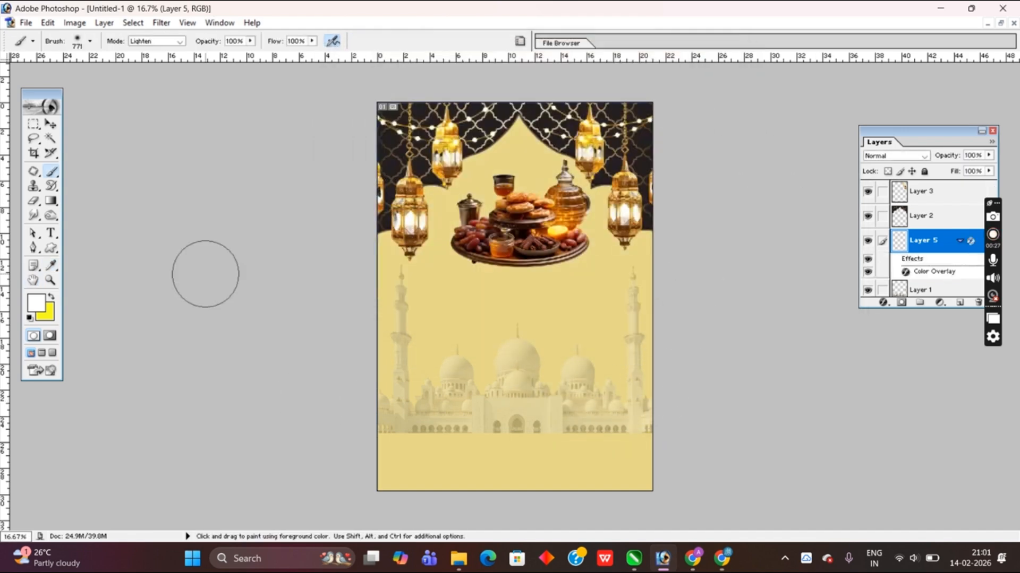
right_click(423, 457)
scroll(539, 482, "down", 5)
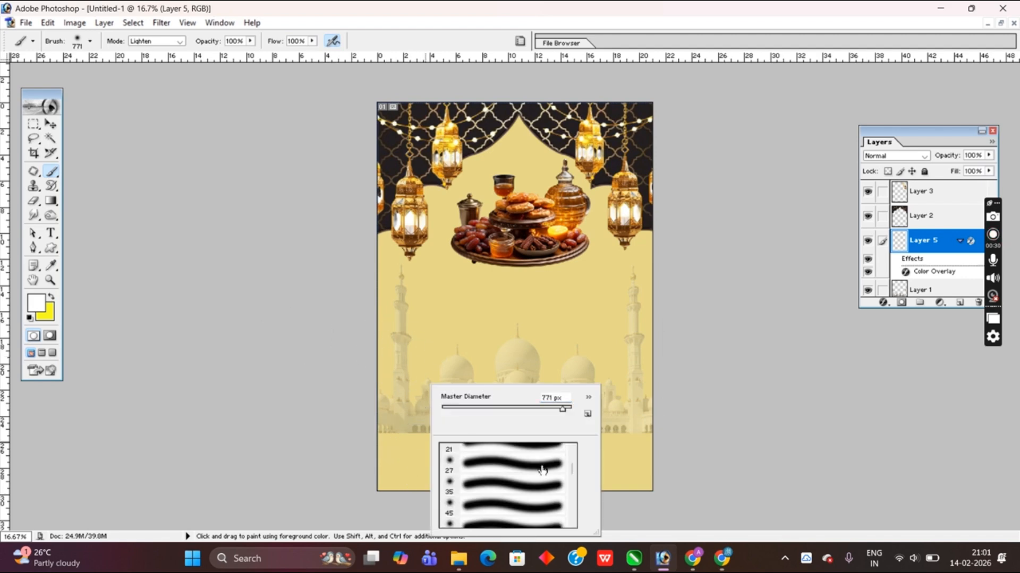
scroll(503, 486, "down", 1)
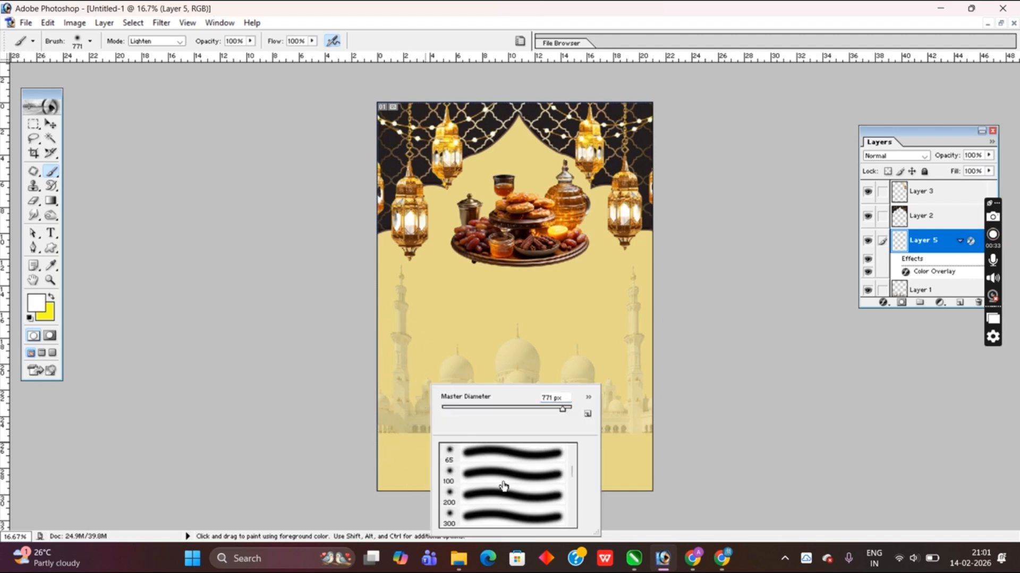
left_click(509, 478)
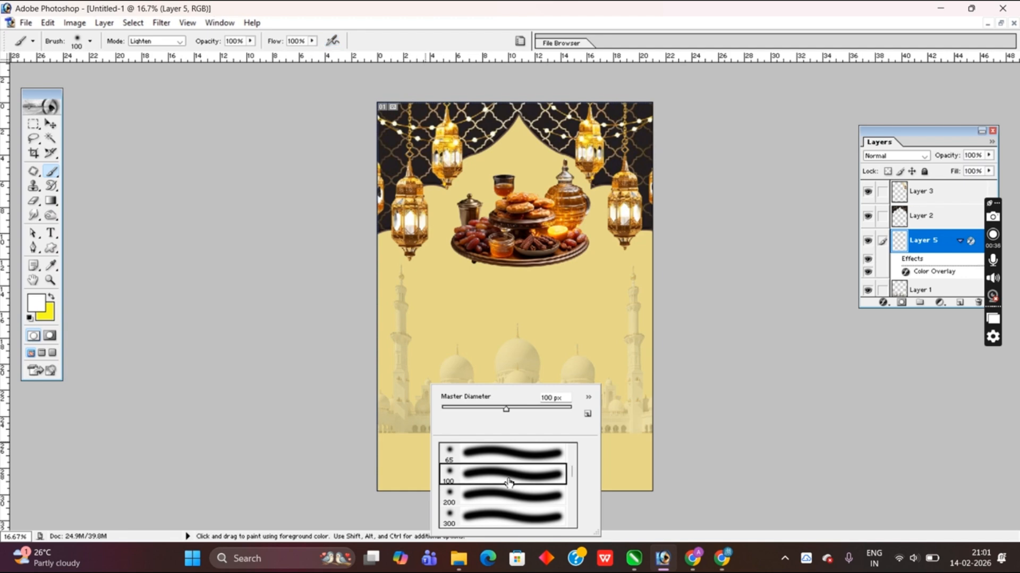
left_click(564, 408)
left_click(638, 440)
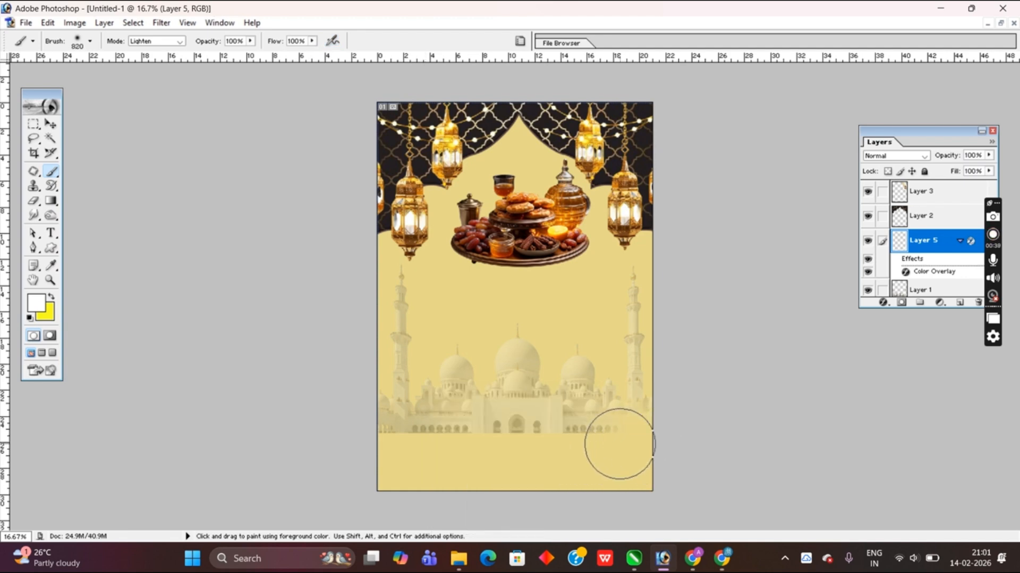
mouse_move(619, 444)
left_mouse_down()
mouse_move(371, 443)
mouse_move(638, 451)
mouse_move(351, 448)
mouse_move(646, 445)
left_mouse_up()
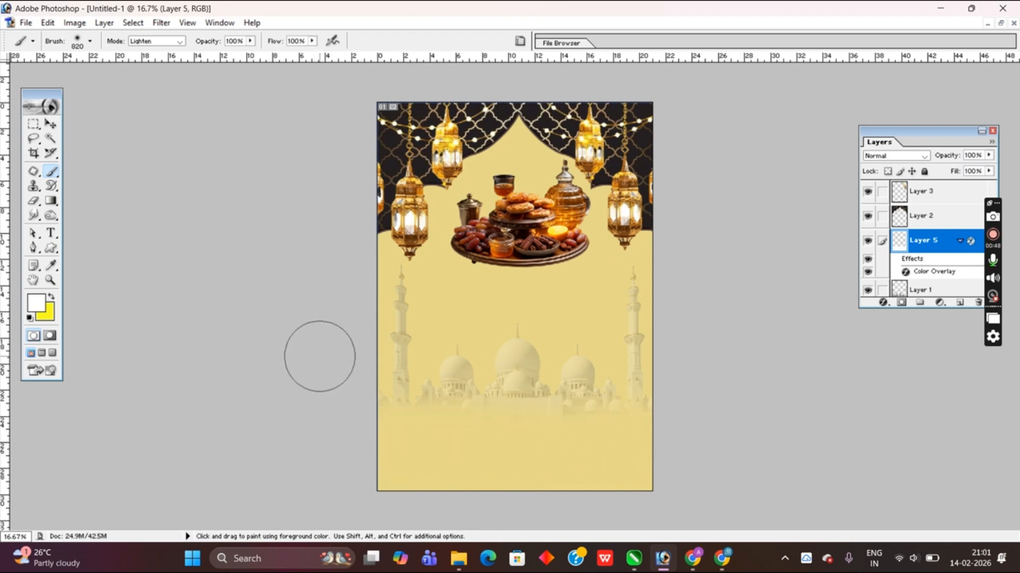
Step: Move the food tray on Layer 4 down in front of the mosque, scale it to 90.8% and centre it near the page bottom
left_click(50, 125)
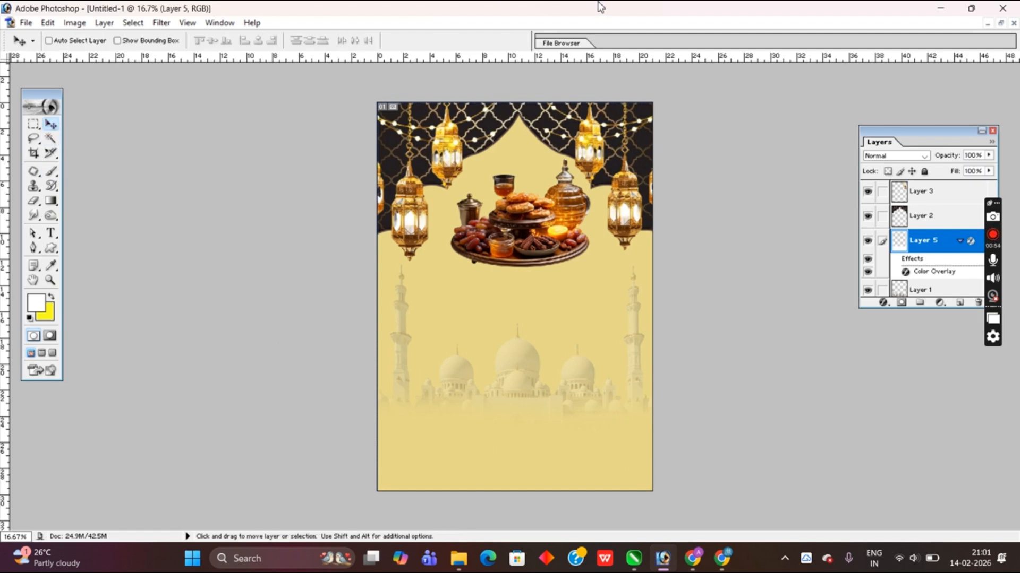
scroll(941, 256, "up", 1)
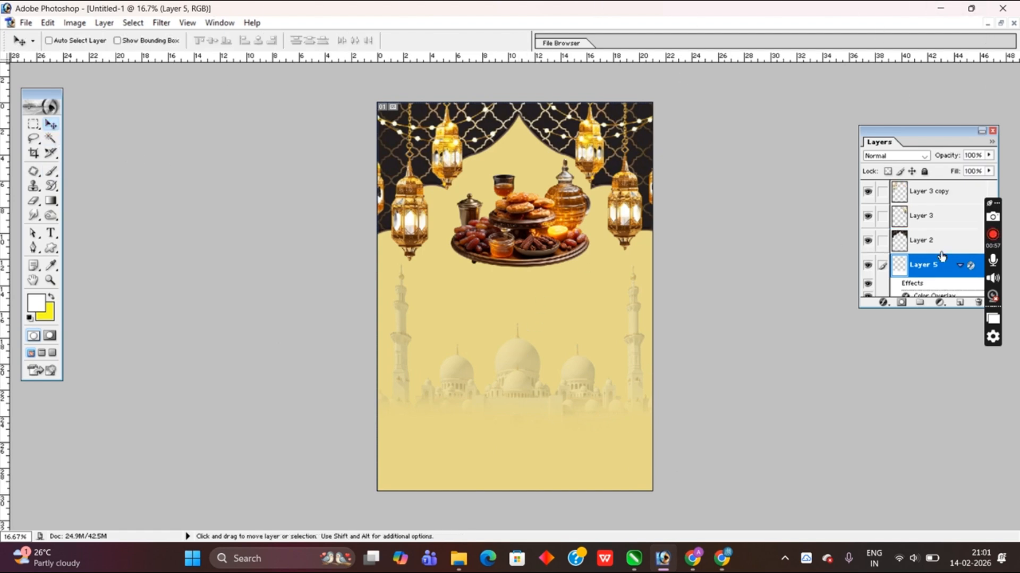
left_click(925, 227)
scroll(924, 223, "up", 1)
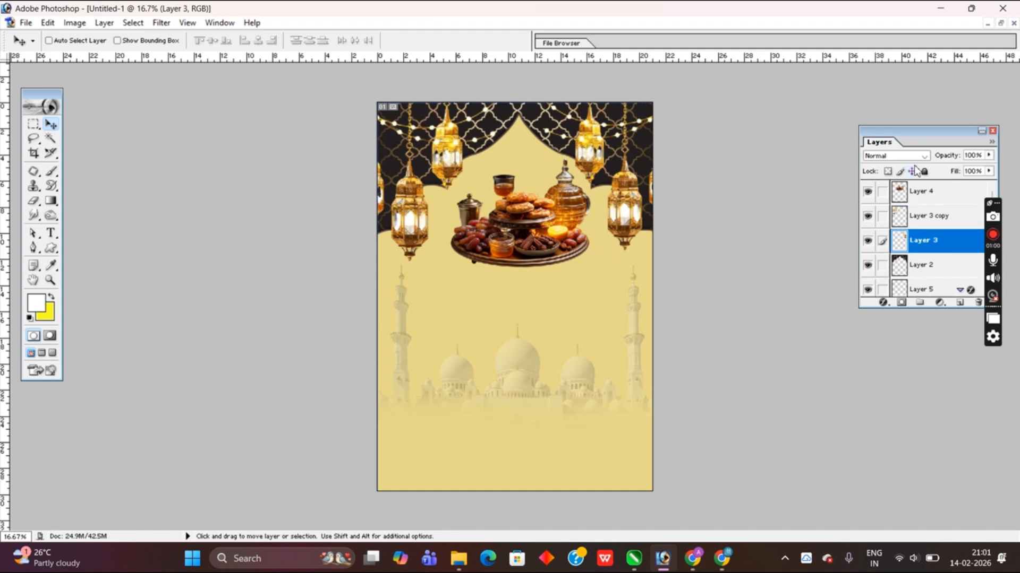
left_click(919, 194)
key("ctrl+t")
left_click_drag(531, 228, 522, 425)
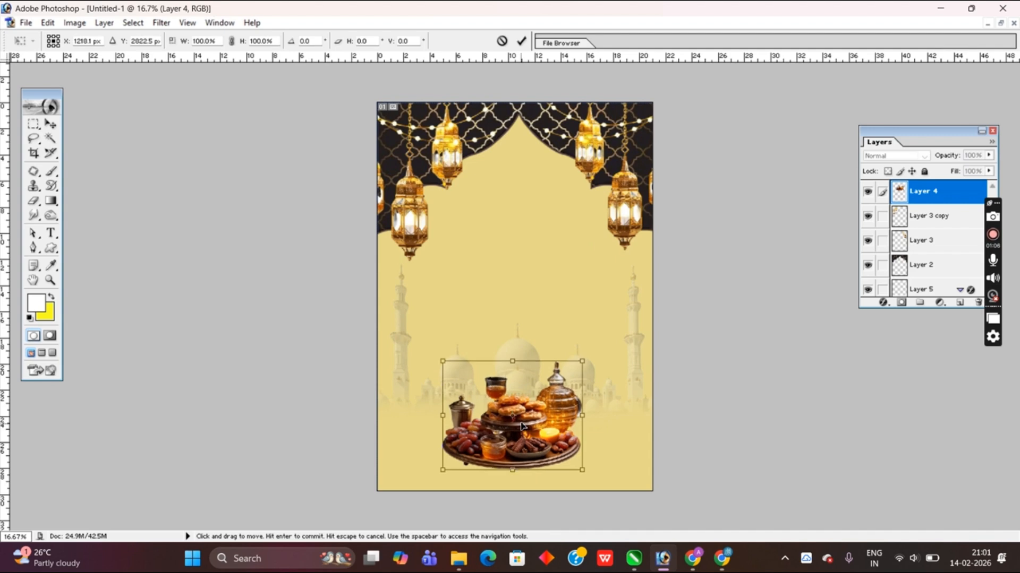
left_click_drag(587, 363, 574, 371)
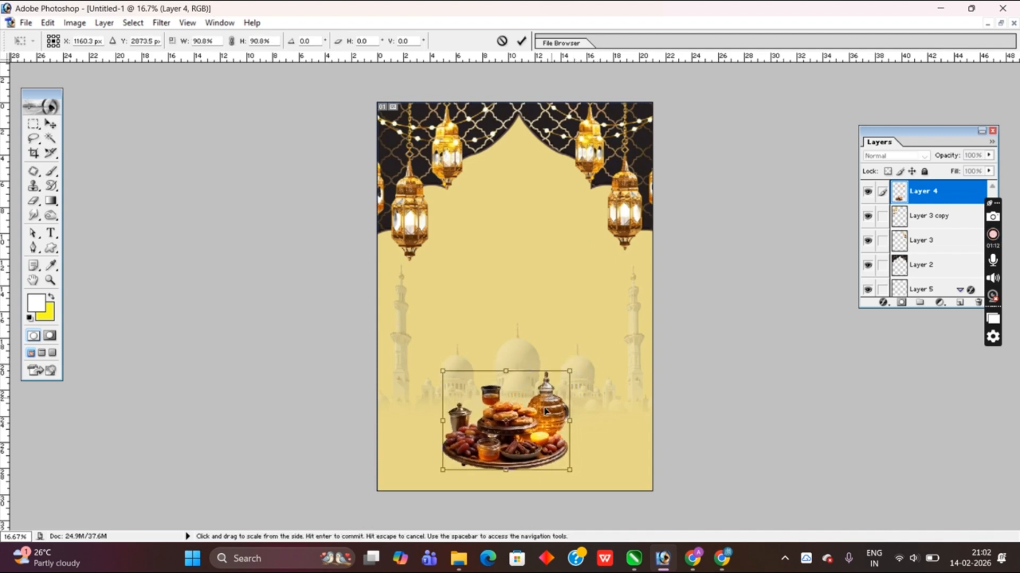
left_click_drag(512, 440, 525, 434)
key("Return")
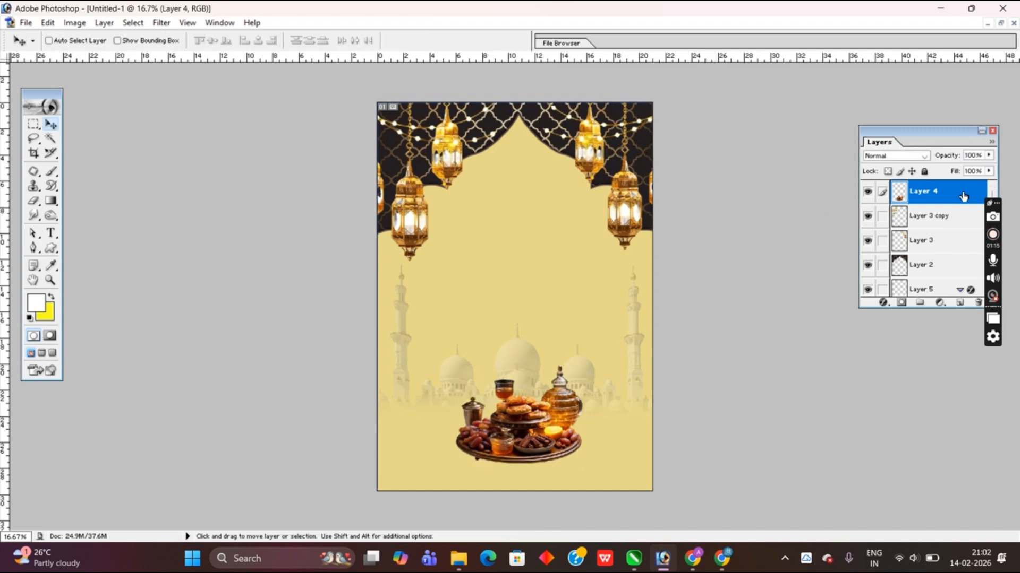
Step: Transform the mosque on Layer 1 and nudge it up behind the food tray to about Y 1915.5 px
scroll(930, 255, "down", 2)
scroll(917, 232, "up", 1)
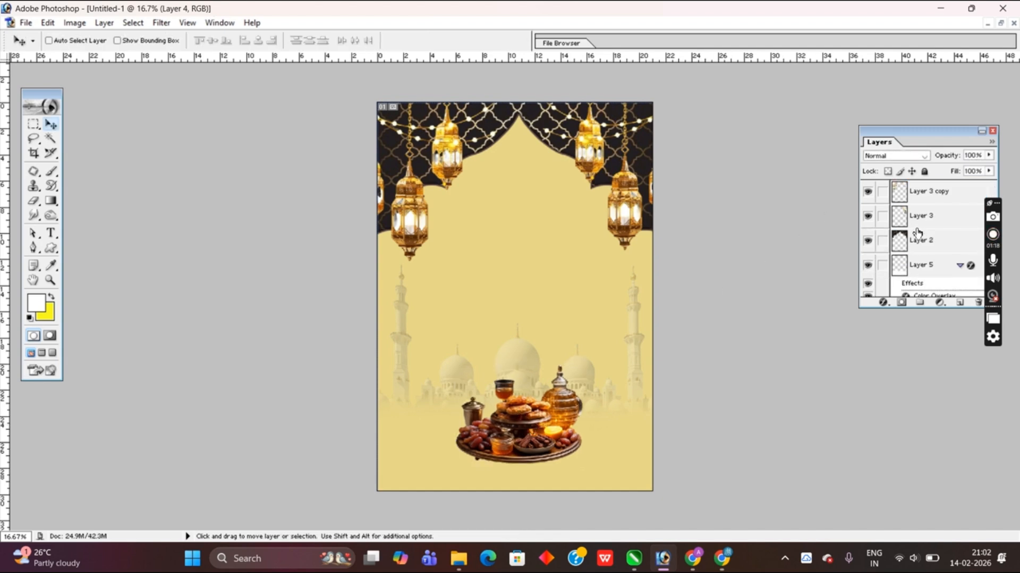
scroll(917, 267, "up", 1)
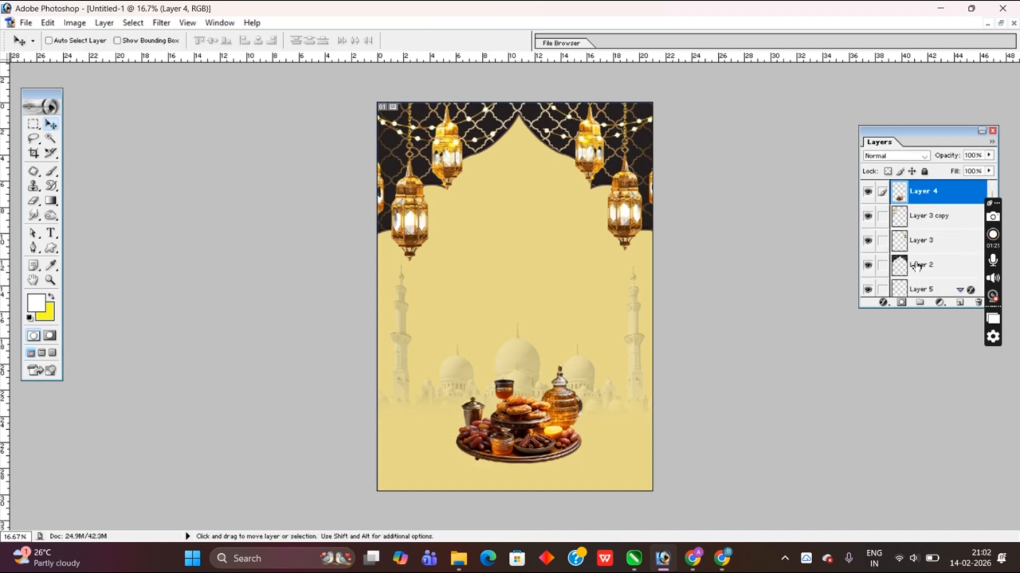
scroll(915, 265, "down", 3)
left_click(915, 271)
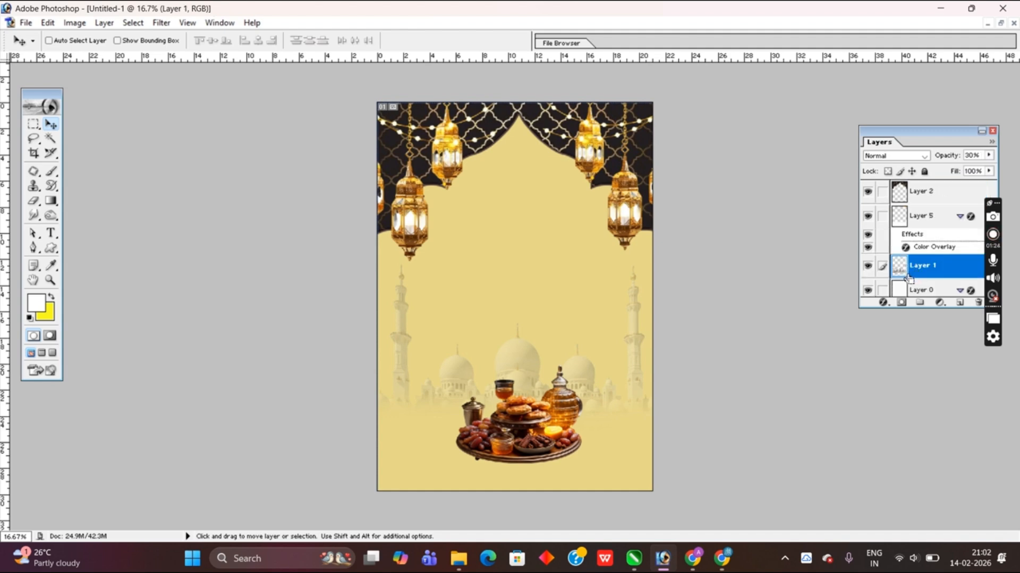
key("ctrl+t")
key("shift+Up")
key("shift+Up")
key("shift+Up")
key("shift+Up")
key("shift+Up")
key("shift+Up")
key("shift+Up")
key("shift+Up")
key("shift+Up")
key("shift+Up")
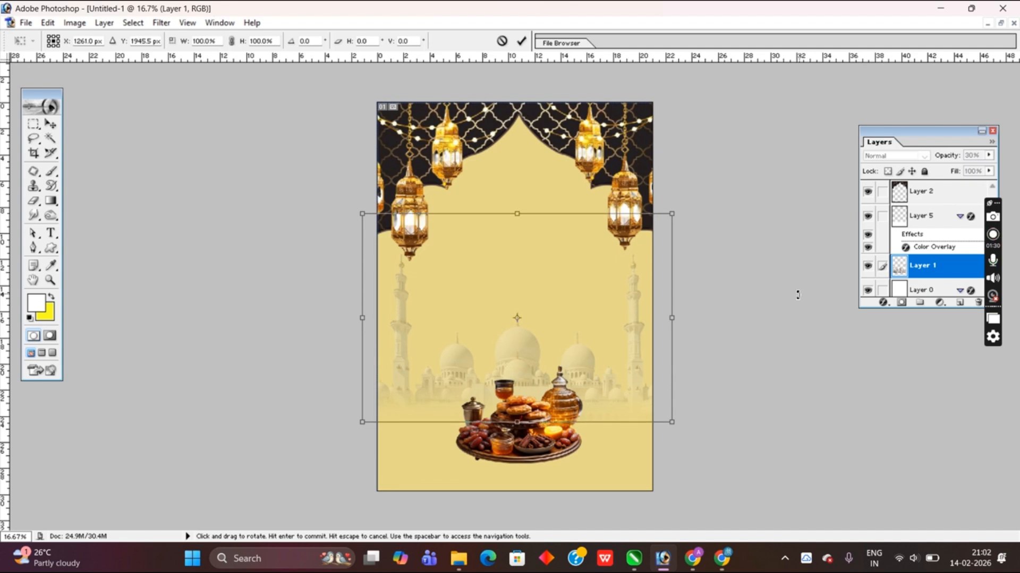
key("Up")
key("Up")
key("Up")
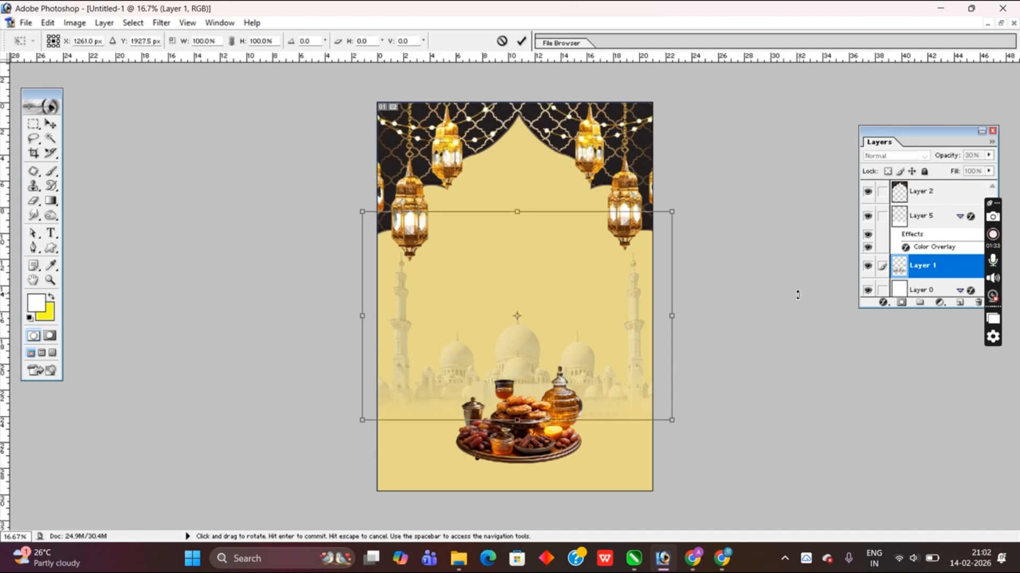
key("Up")
key("Up")
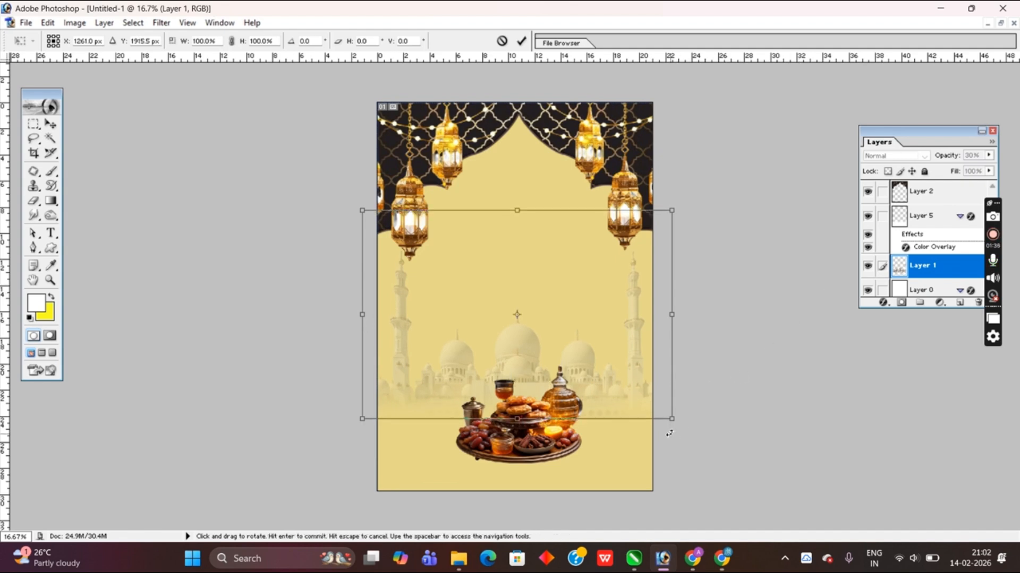
Step: Enlarge the mosque to 117.0% width and 114.1% height, centred behind the tray at about X 1237 px, Y 1855.5 px
left_click_drag(672, 420, 684, 427)
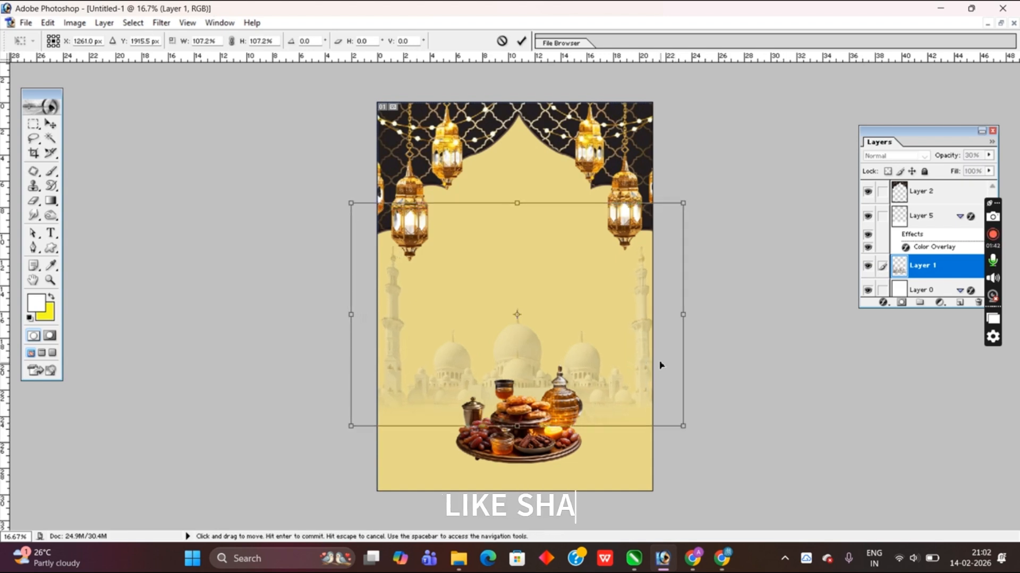
key("Left")
key("Left")
key("Left")
key("Left")
key("Left")
key("Down")
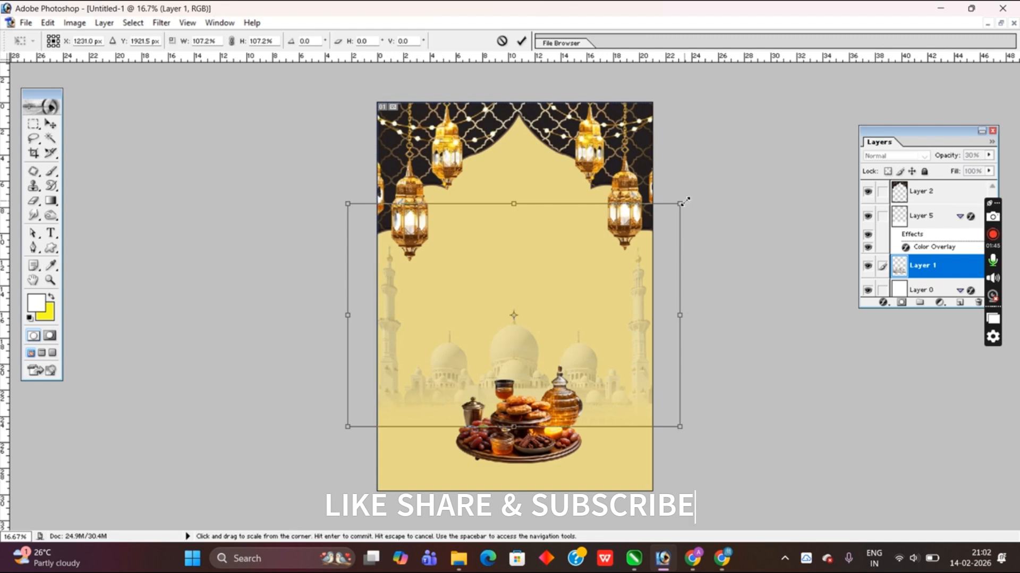
left_click_drag(686, 204, 700, 194)
left_click_drag(560, 347, 561, 340)
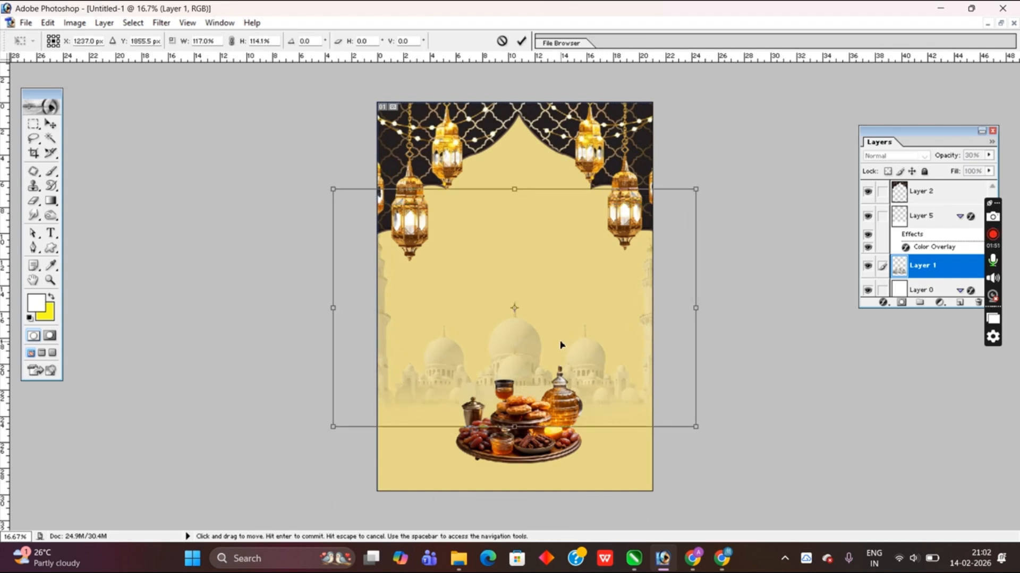
key("Return")
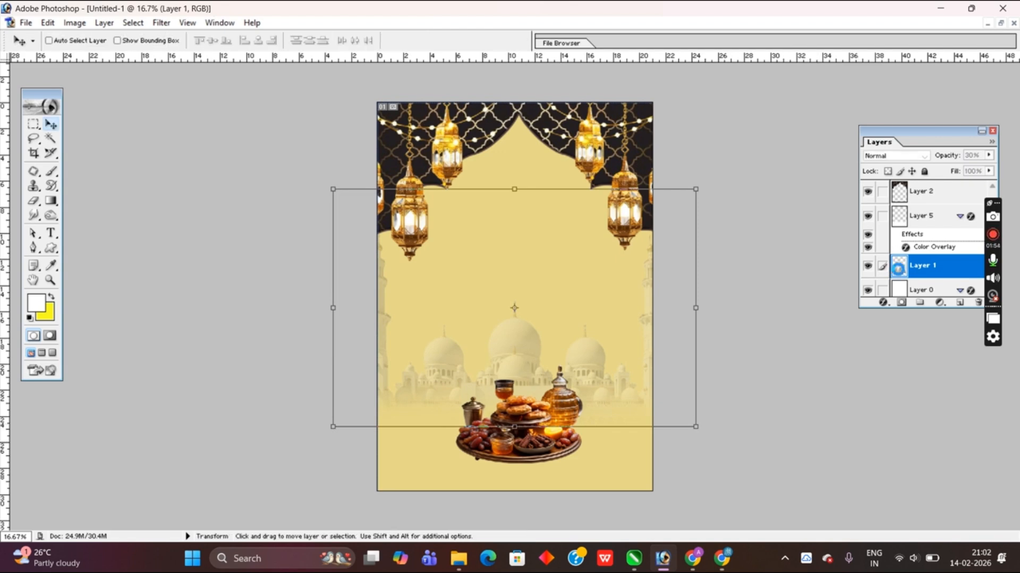
Step: Add a soft Multiply drop shadow to the mosque on Layer 1 with the global light angle at 21°
left_click(883, 303)
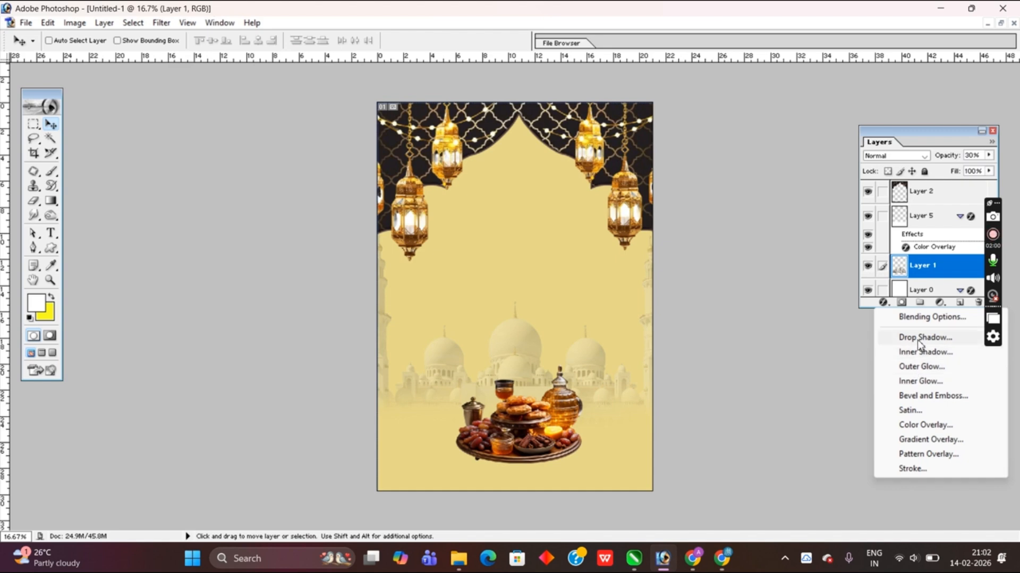
left_click(917, 338)
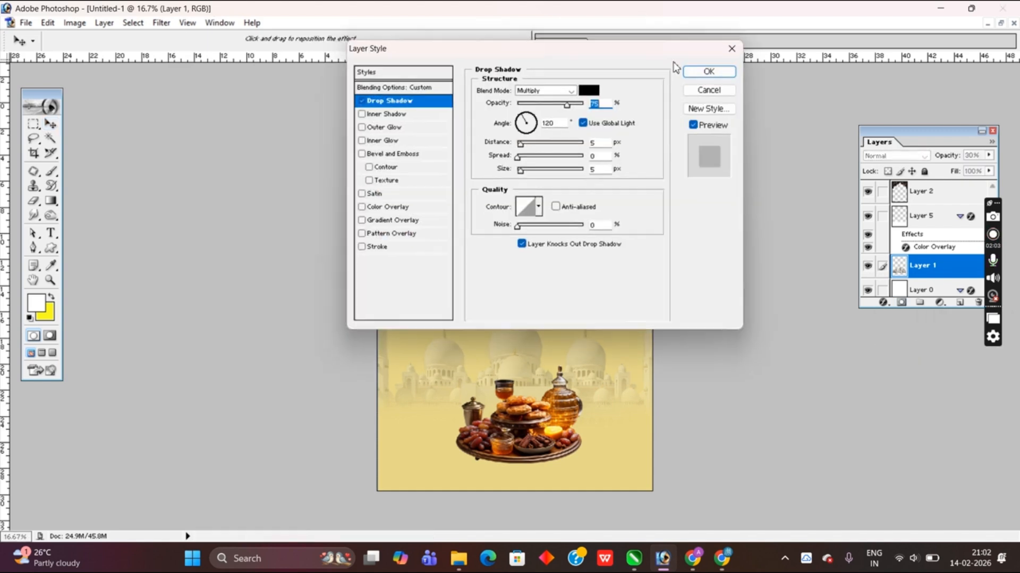
left_click_drag(626, 48, 954, 252)
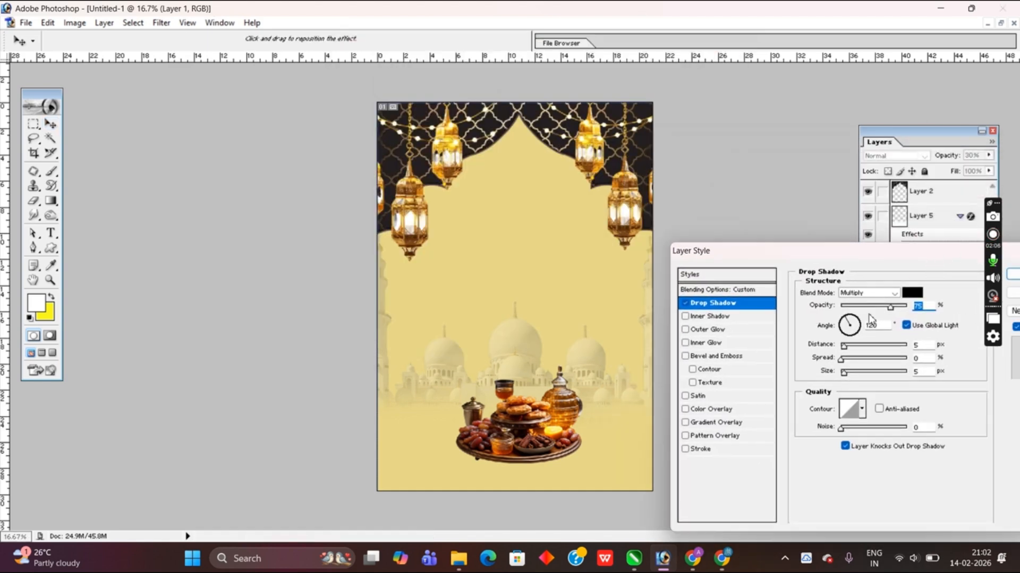
mouse_move(840, 433)
left_mouse_down()
mouse_move(866, 434)
mouse_move(846, 439)
left_mouse_up()
left_click_drag(849, 322, 852, 374)
key("Return")
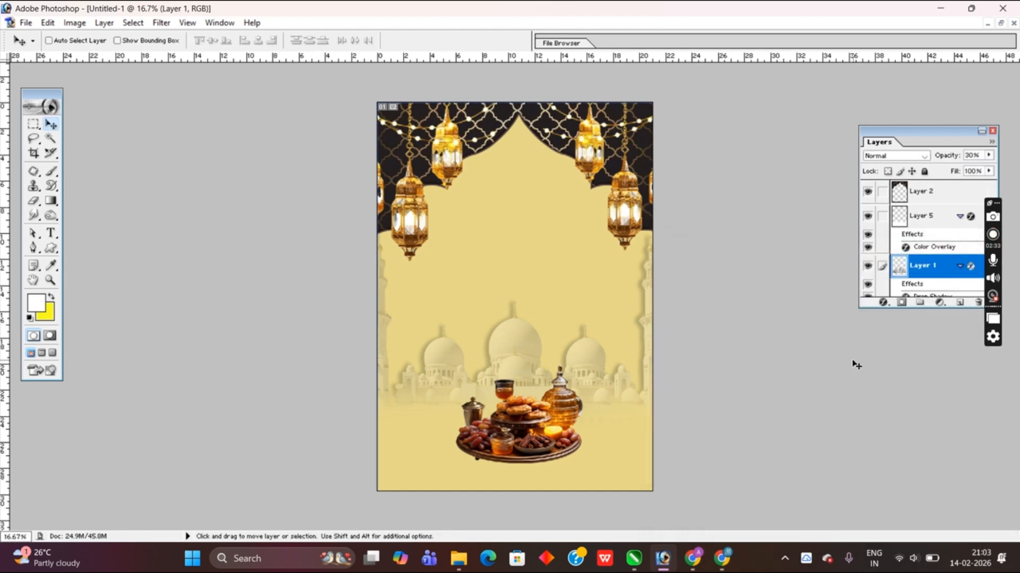
Step: Add a Multiply drop shadow to the arch on Layer 2 and set the shadow colour to grey 919191
scroll(913, 264, "up", 2)
left_click(913, 264)
left_click(883, 302)
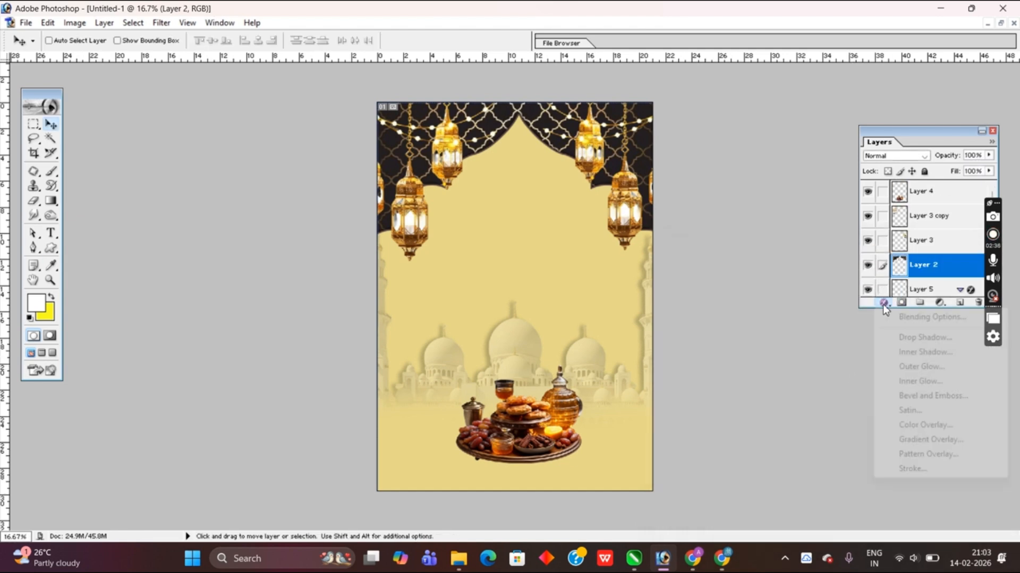
left_click(914, 339)
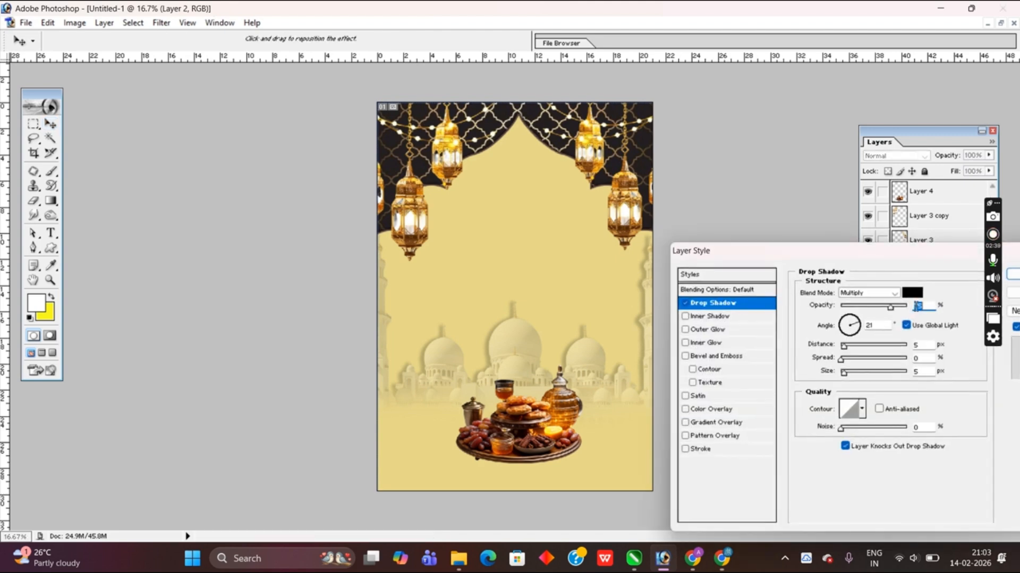
left_click_drag(848, 350, 868, 351)
left_click(913, 294)
left_click(550, 225)
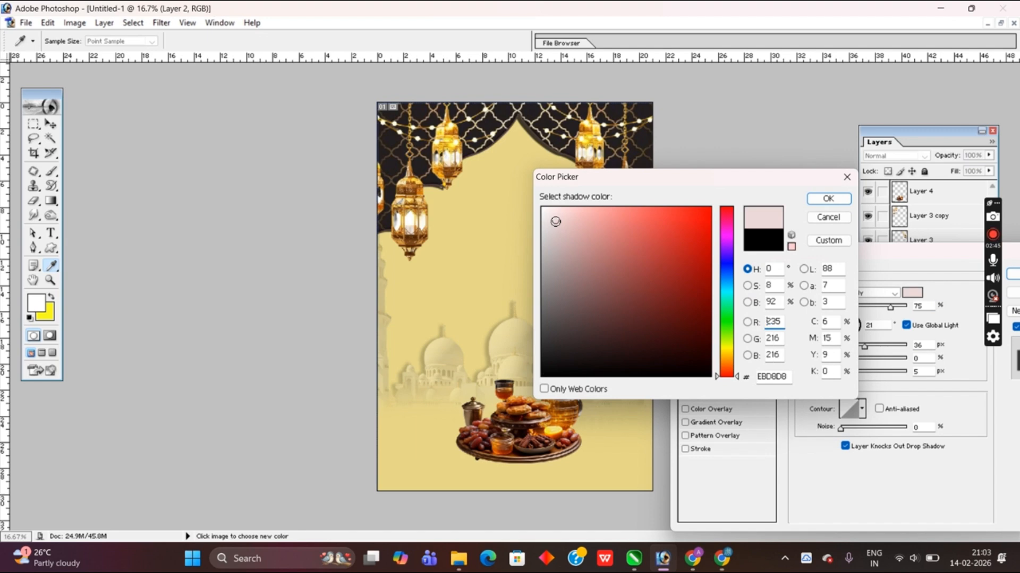
mouse_move(549, 225)
left_mouse_down()
mouse_move(541, 207)
mouse_move(567, 236)
mouse_move(540, 281)
left_mouse_up()
left_click(943, 295)
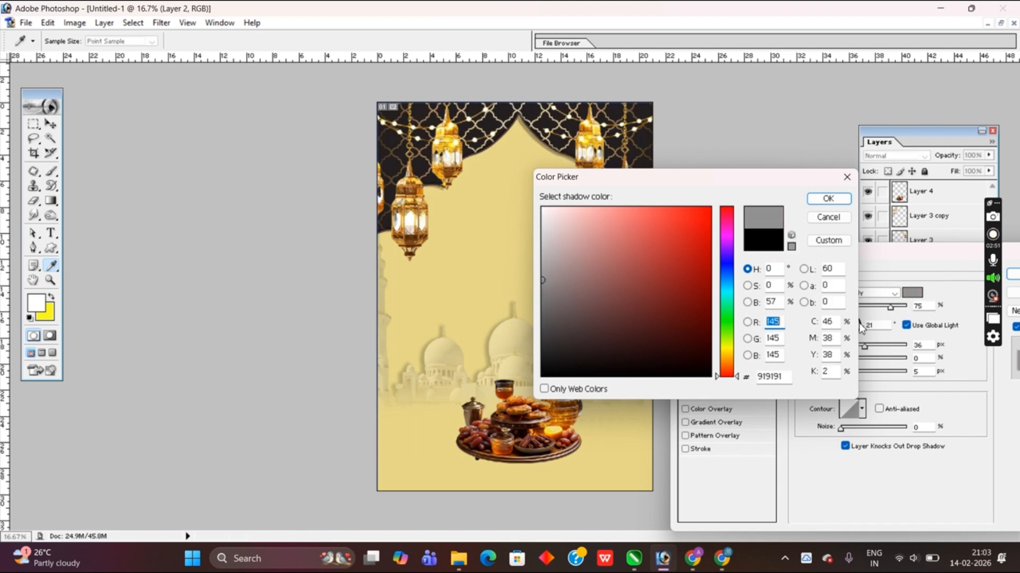
left_click(832, 200)
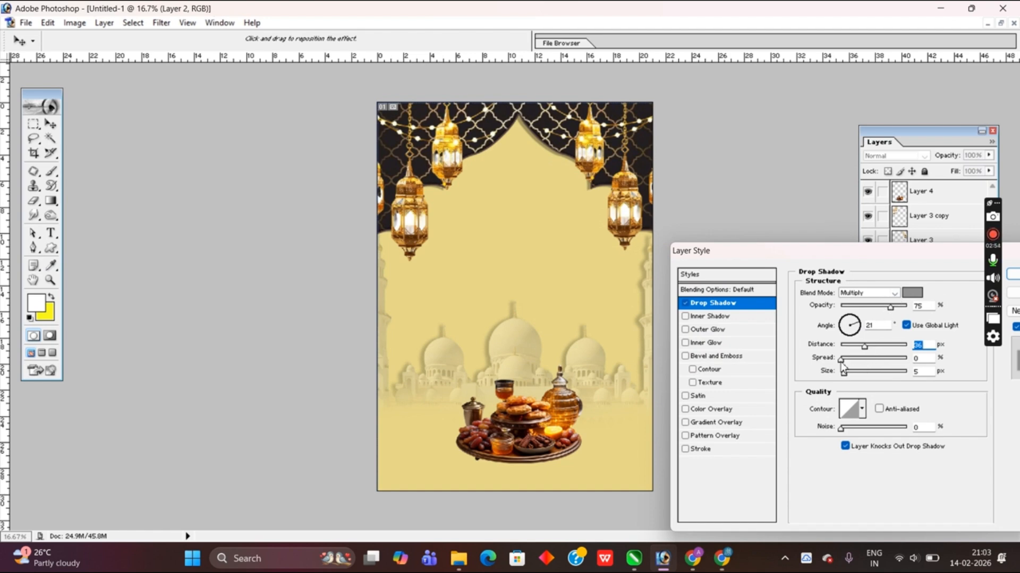
Step: Set the arch's drop shadow to 55 px distance and 35 px size with slight noise, and apply it
left_click_drag(841, 360, 880, 348)
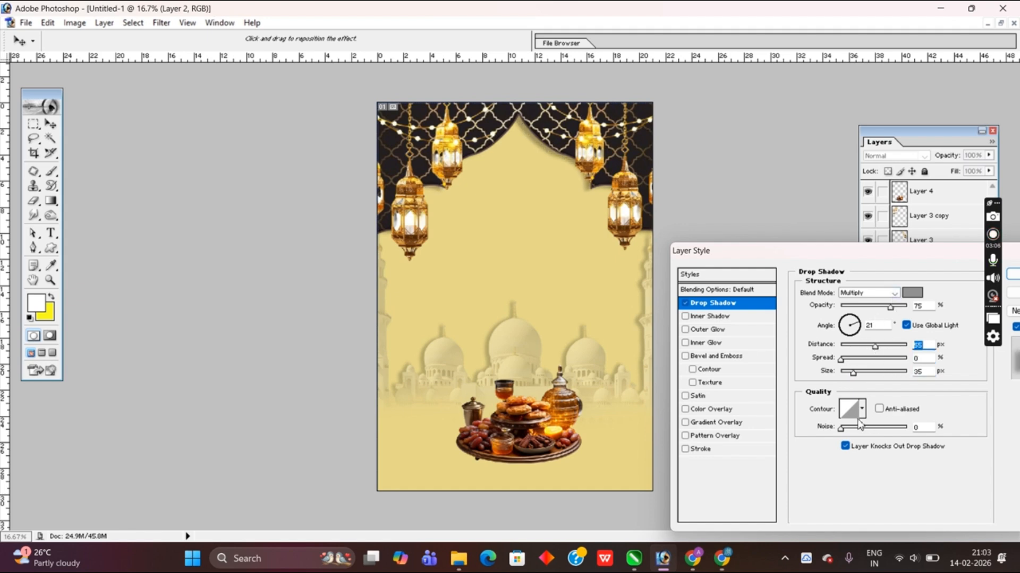
left_click_drag(851, 430, 844, 429)
key("Return")
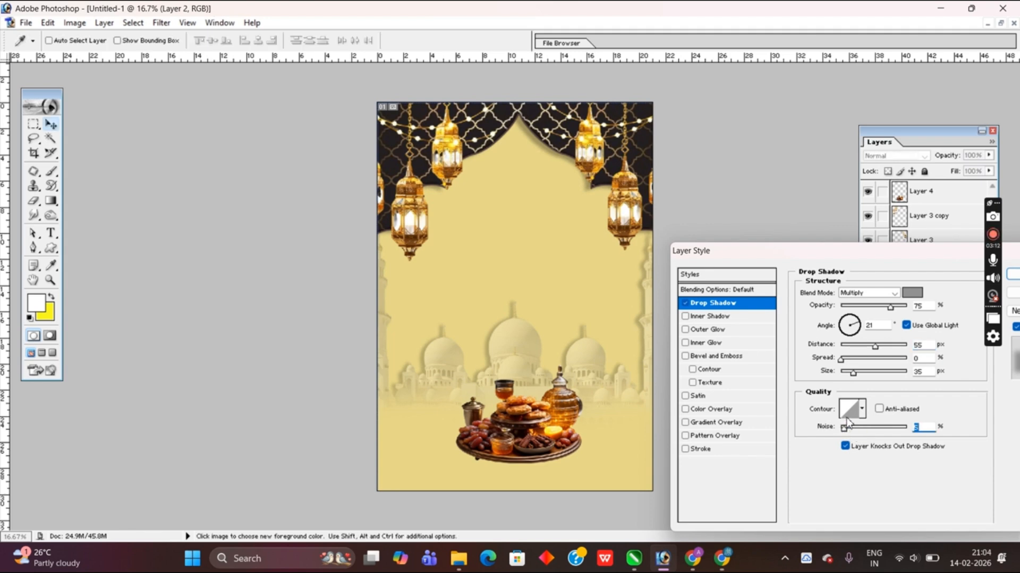
Step: Scale the food tray on Layer 4 to 135.7% and centre it in front of the mosque near the page bottom
left_click(918, 194)
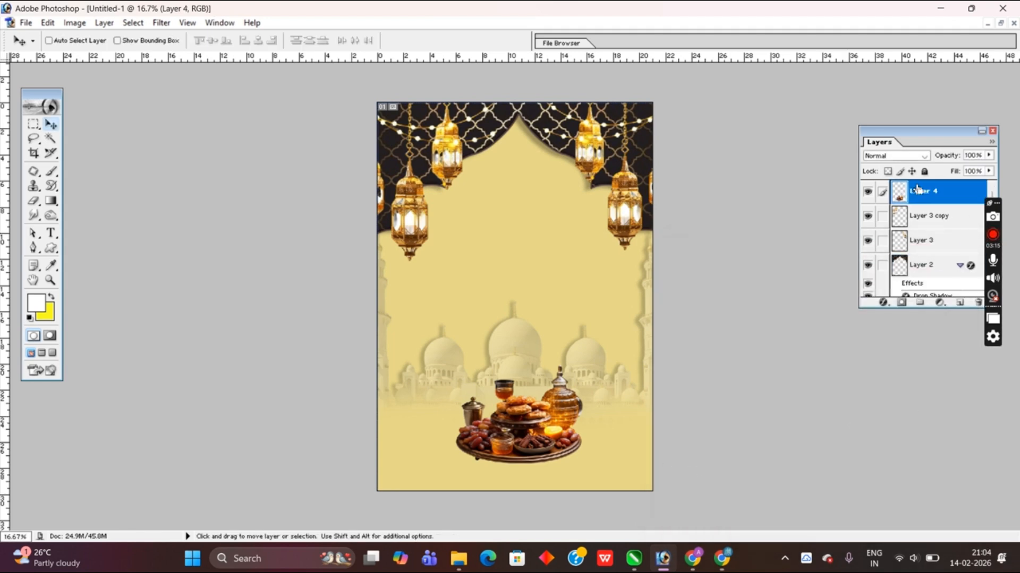
key("ctrl+t")
left_click_drag(533, 435, 524, 417)
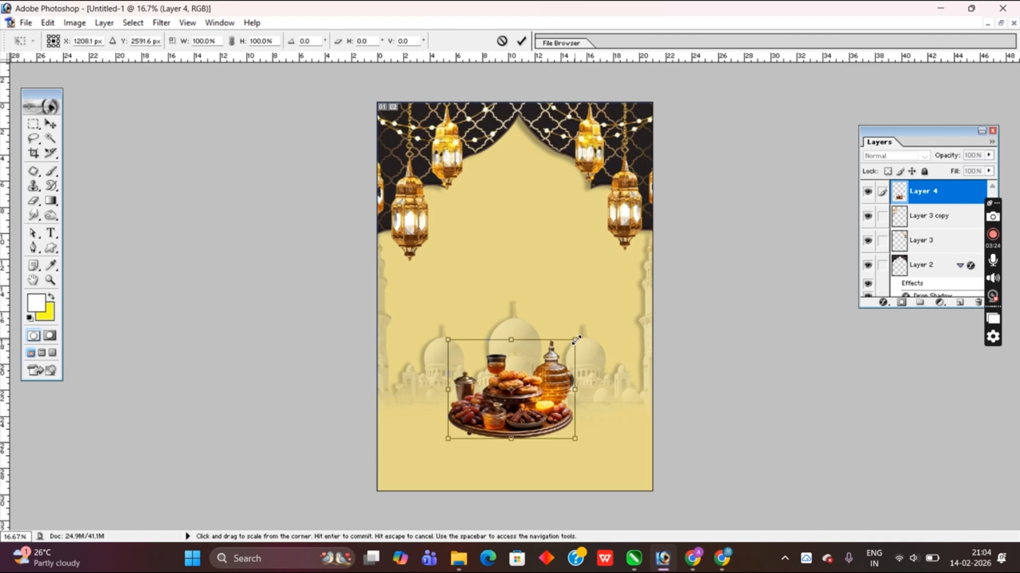
left_click_drag(576, 340, 599, 323)
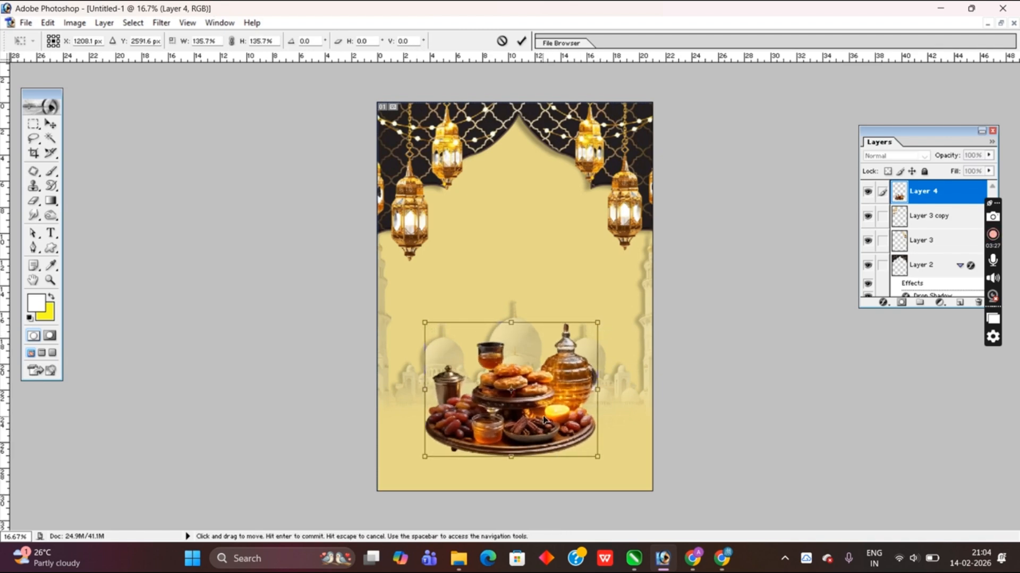
left_click_drag(544, 420, 547, 428)
key("Return")
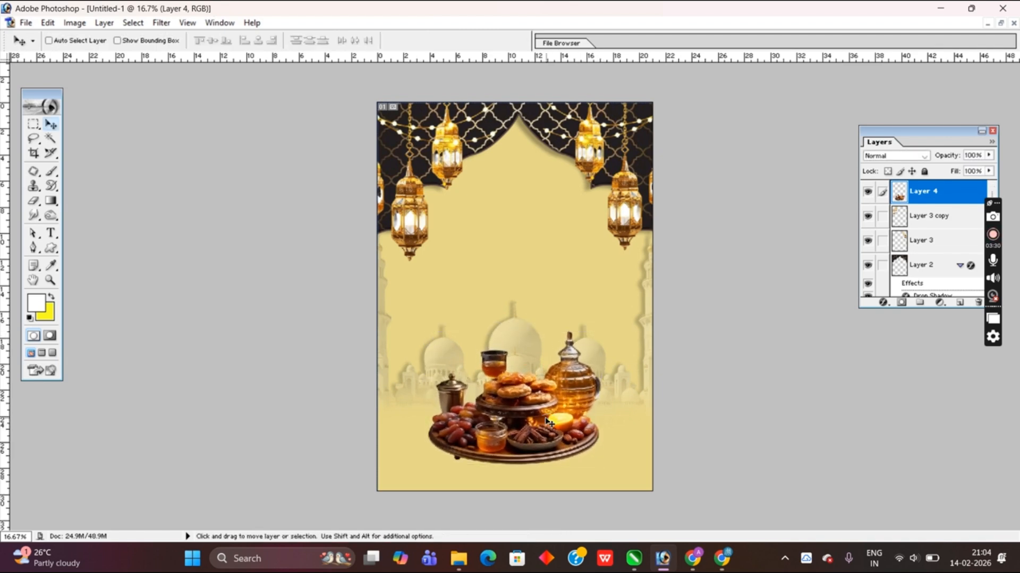
Step: Try a Lighten inner glow on the food tray with 14% choke, 56% range and 17% jitter
left_click(884, 304)
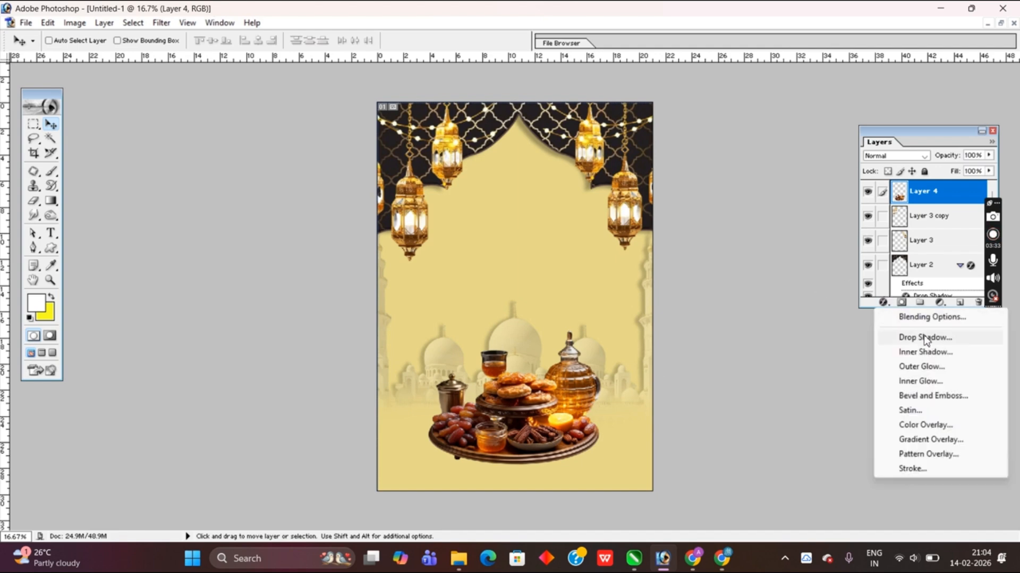
left_click(920, 378)
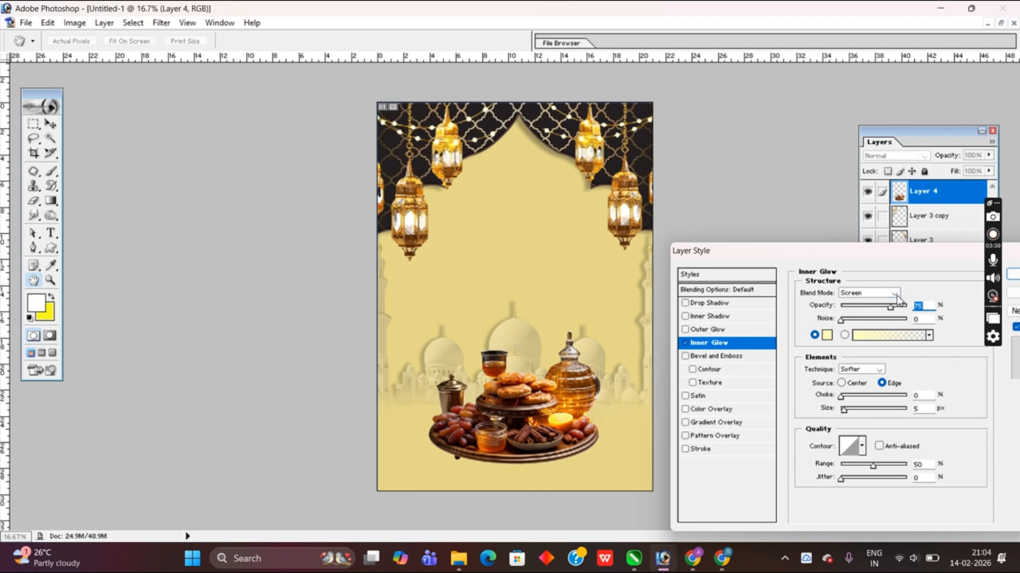
left_click(895, 294)
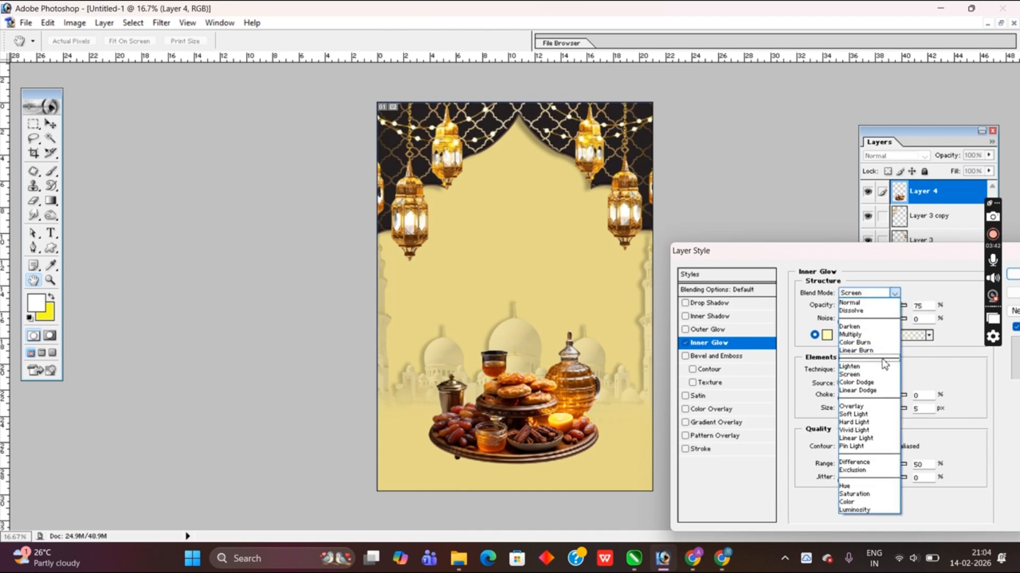
left_click(854, 367)
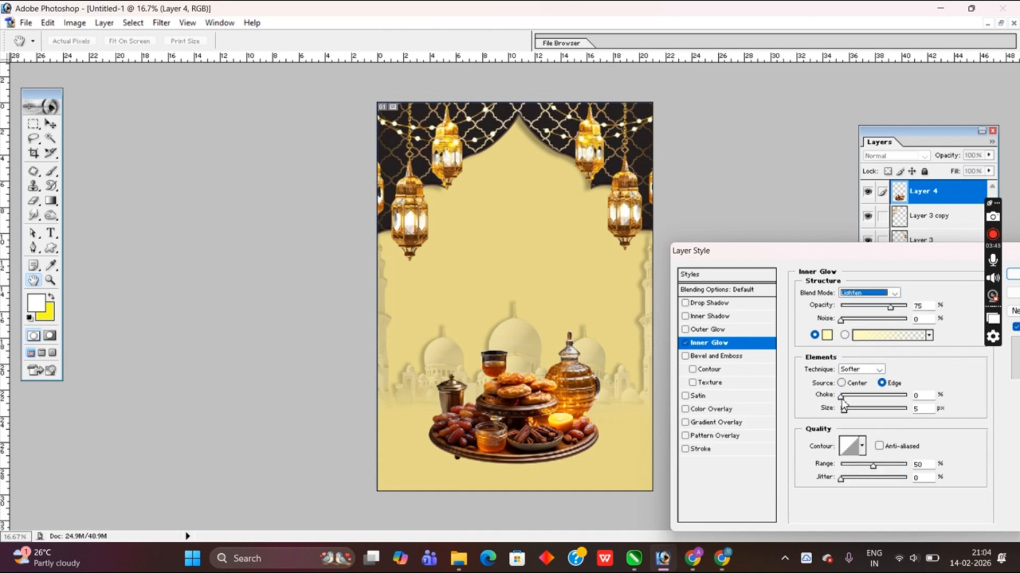
mouse_move(841, 398)
left_mouse_down()
mouse_move(851, 398)
mouse_move(855, 422)
mouse_move(844, 409)
left_mouse_up()
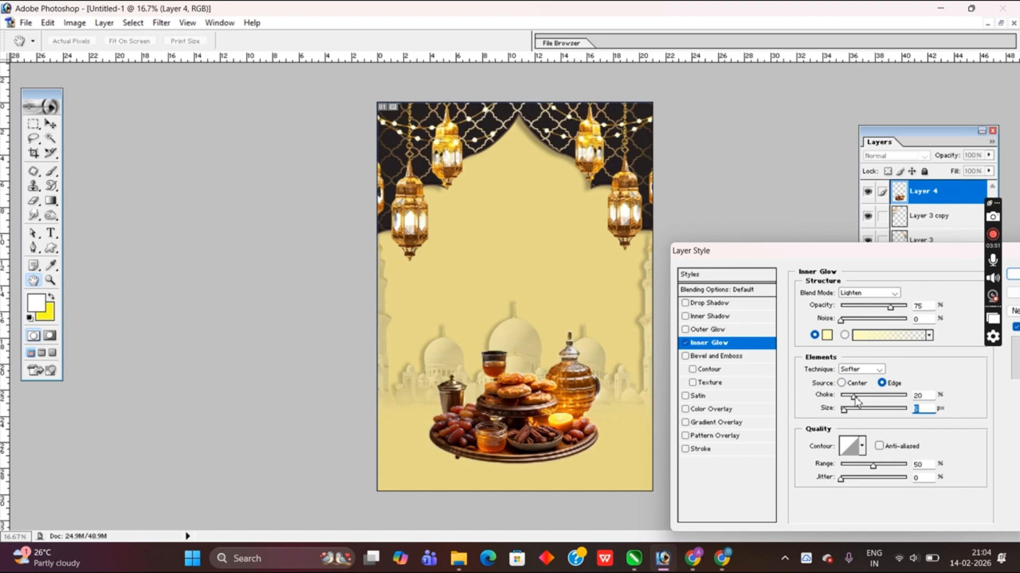
left_click_drag(874, 466, 852, 478)
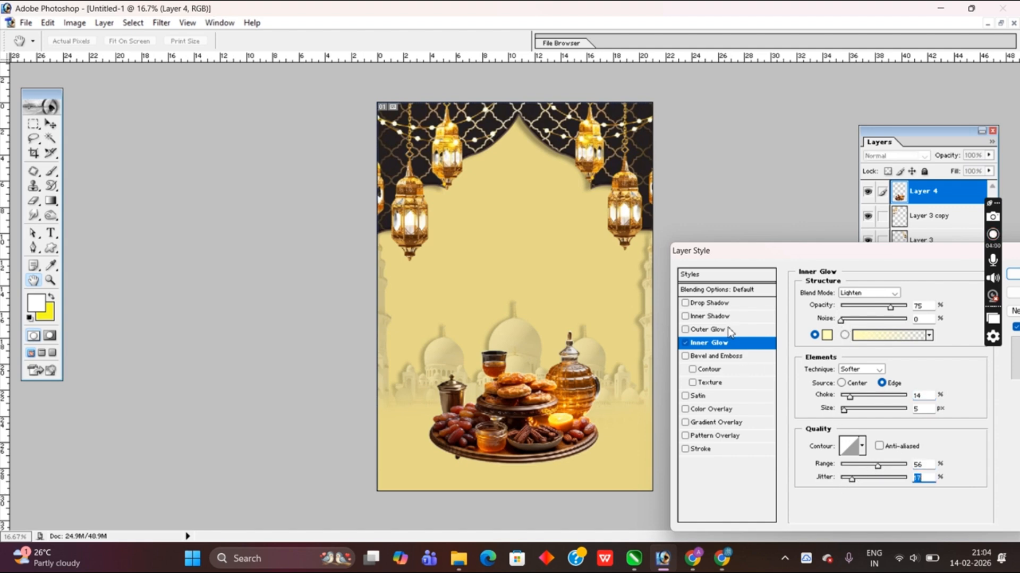
Step: Replace the tray's inner glow with a Softer outer glow of 35% spread, 3 px size and 10% jitter
left_click(712, 330)
left_click(685, 343)
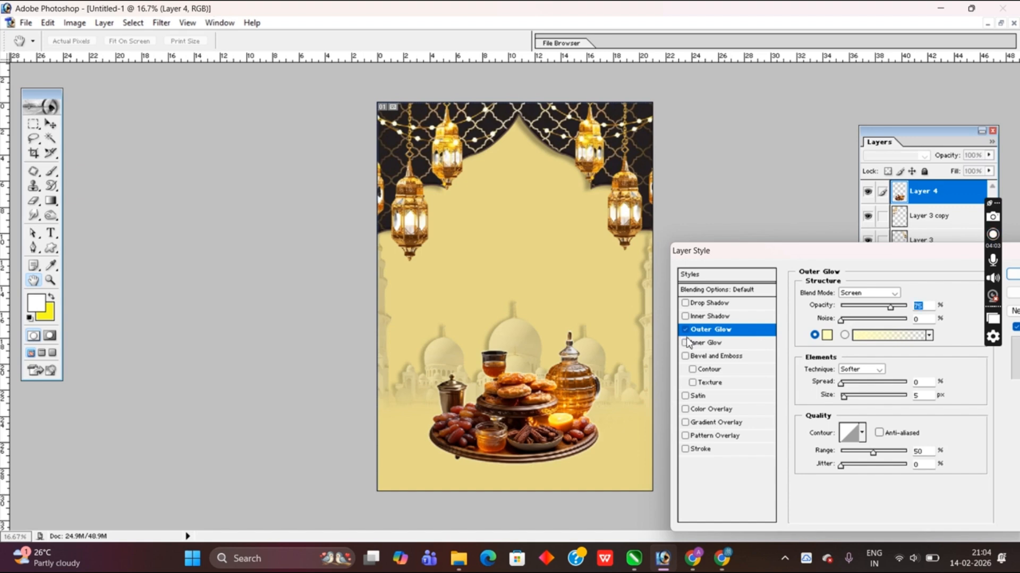
left_click_drag(840, 320, 859, 320)
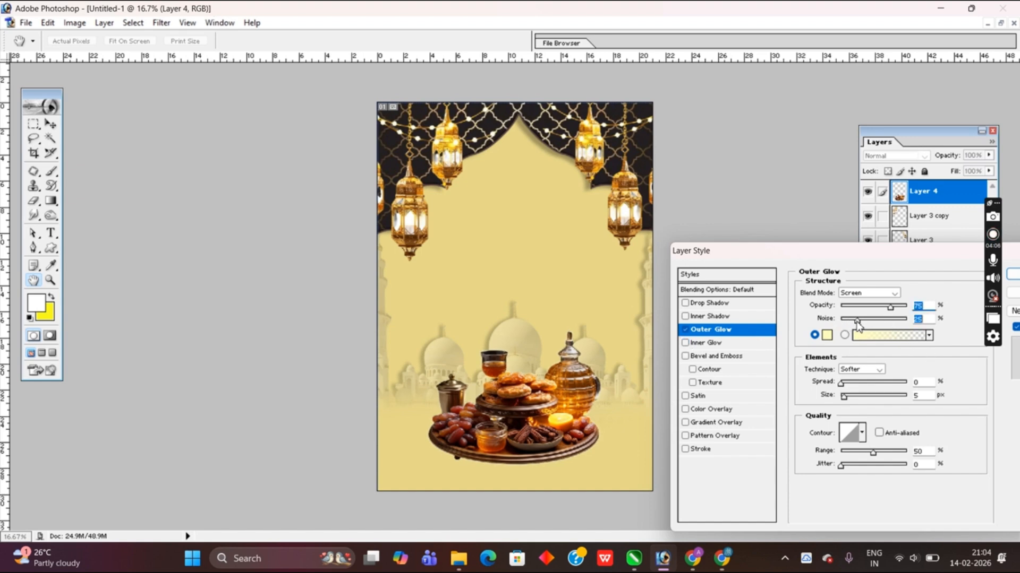
left_click_drag(855, 388, 864, 384)
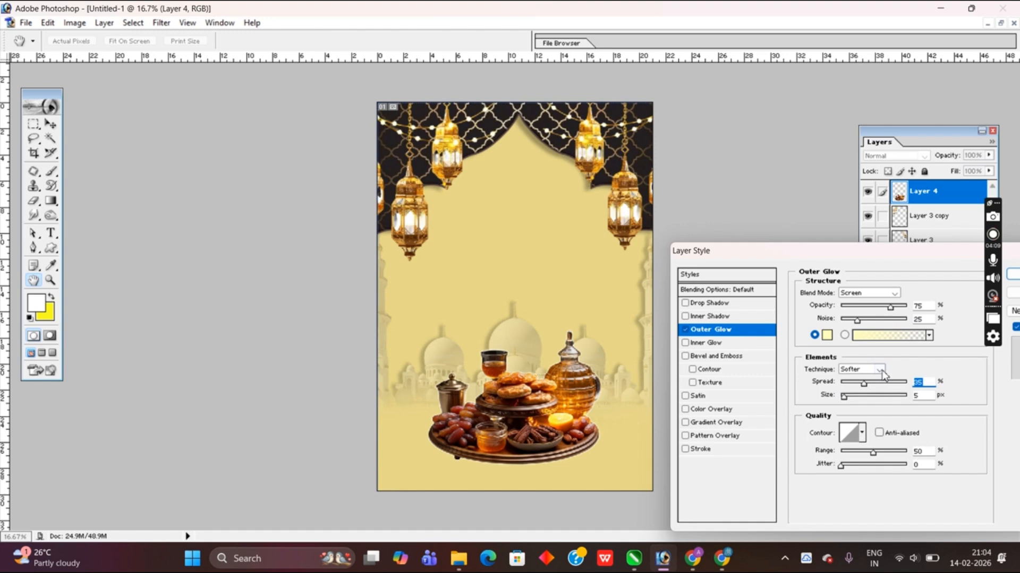
left_click(880, 369)
left_click(849, 400)
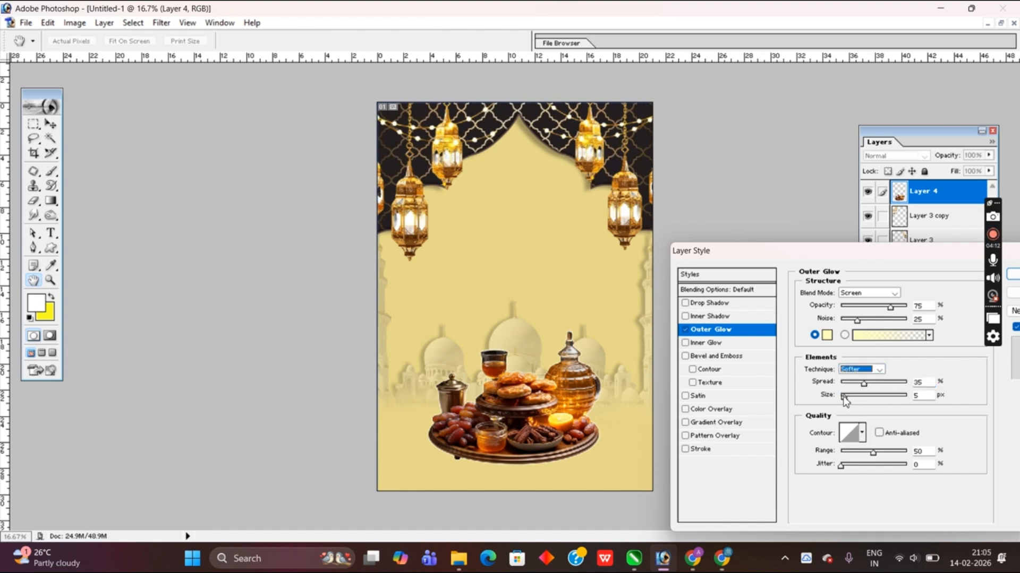
left_click_drag(845, 401, 842, 401)
mouse_move(843, 467)
left_mouse_down()
mouse_move(876, 466)
mouse_move(847, 472)
left_mouse_up()
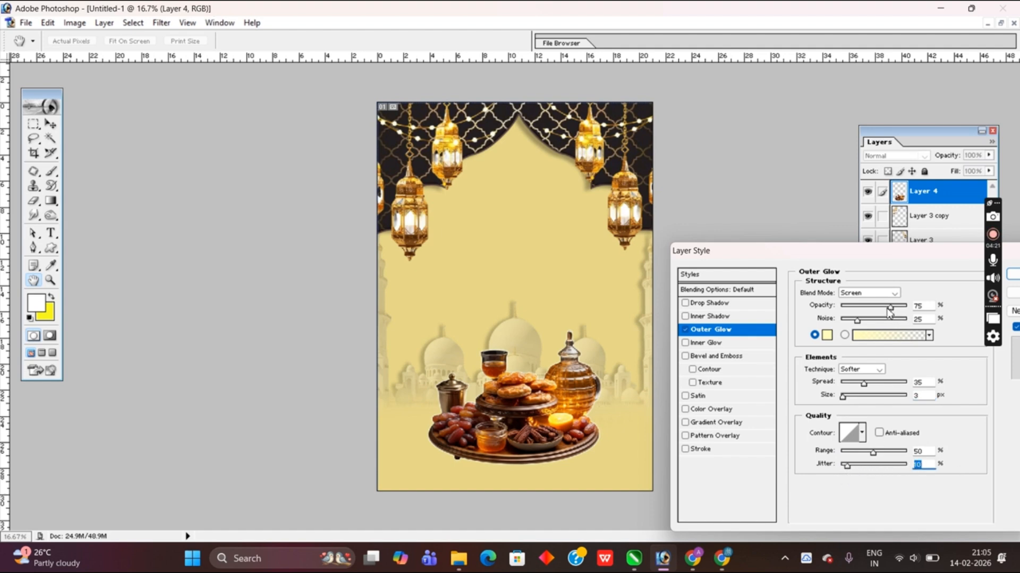
Step: Set the tray's outer glow to Soft Light blending with 45% noise and apply it
left_click_drag(890, 309, 893, 308)
left_click(894, 293)
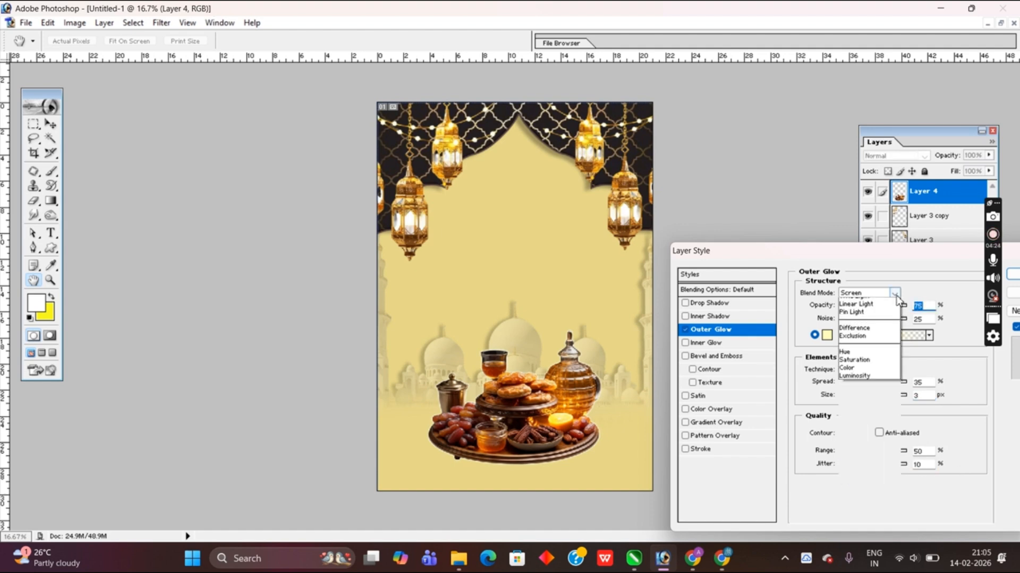
left_click(851, 415)
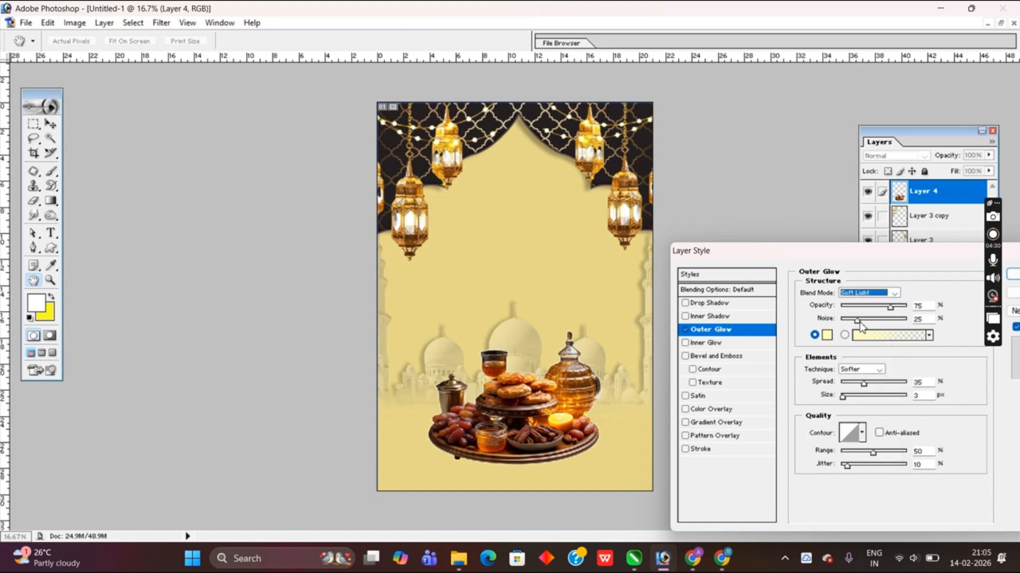
left_click_drag(860, 325, 864, 327)
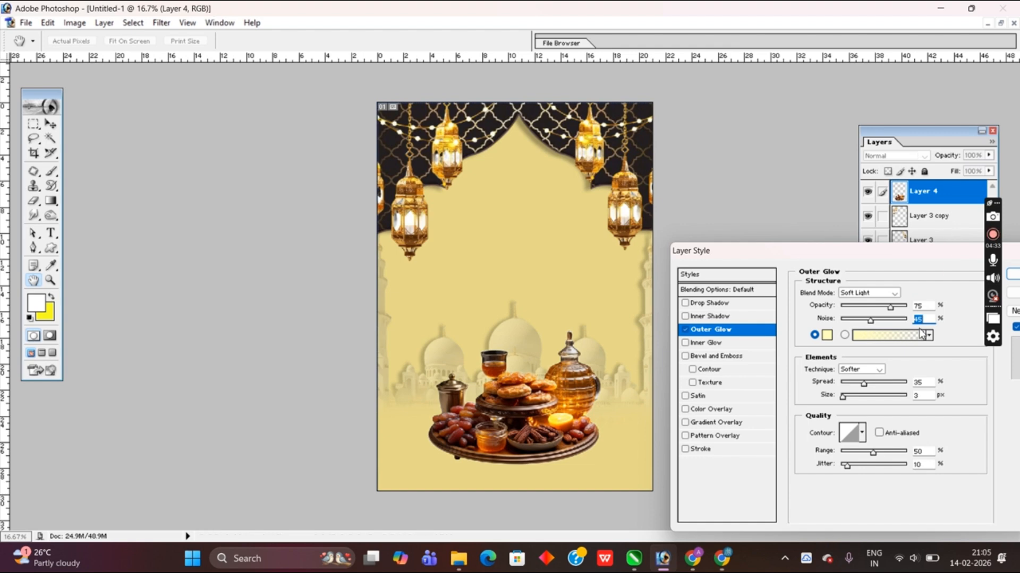
key("Return")
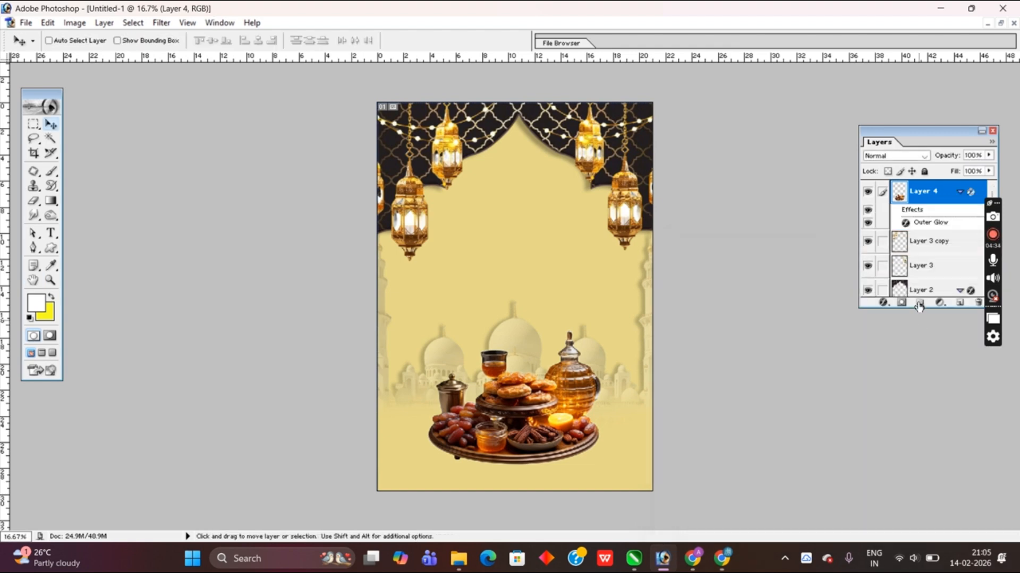
Step: Create a new top layer and paint a soft white glow in the middle of the arch with a 1722 px brush
left_click(959, 303)
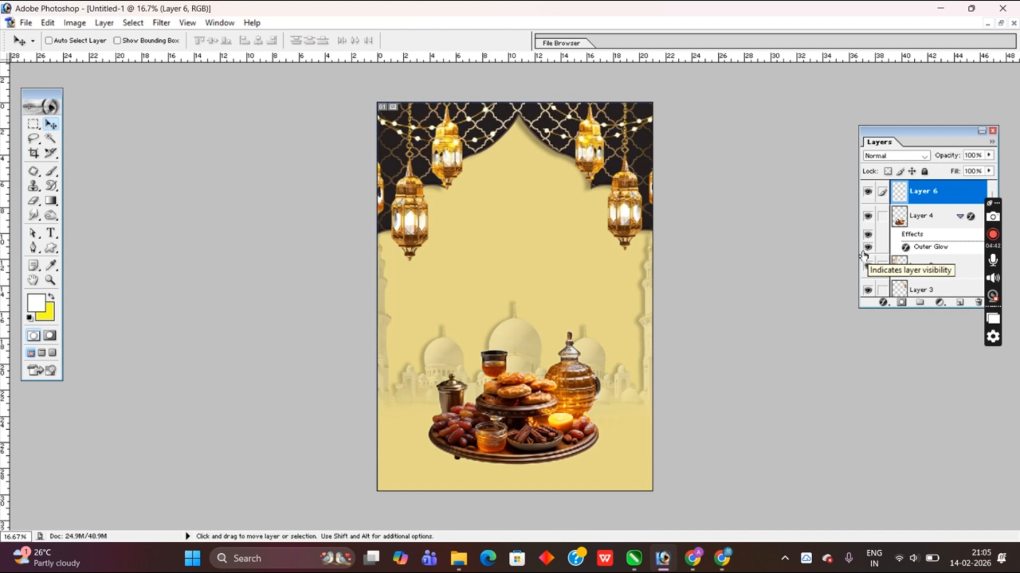
left_click(51, 171)
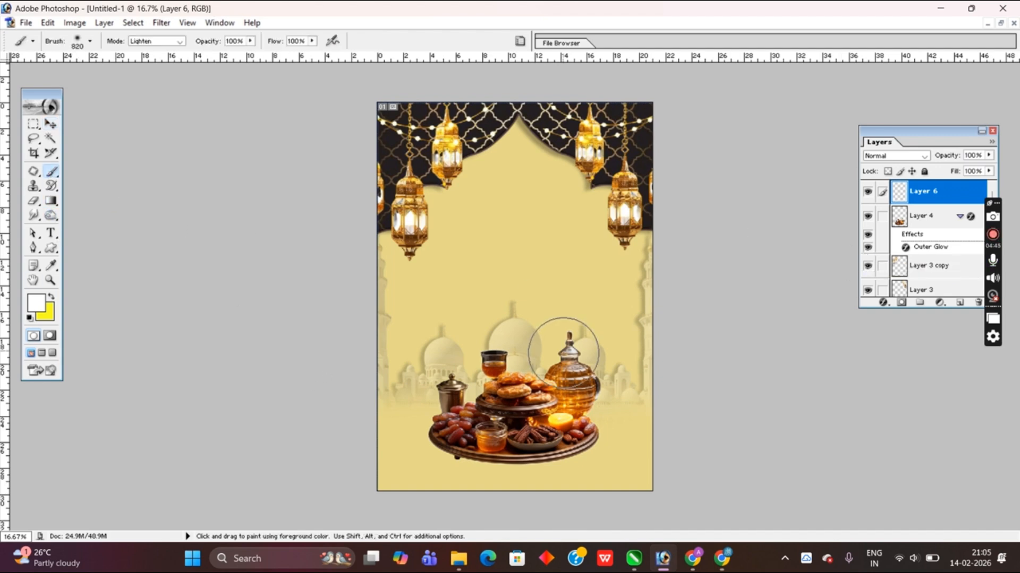
right_click(488, 255)
left_click_drag(624, 286, 630, 284)
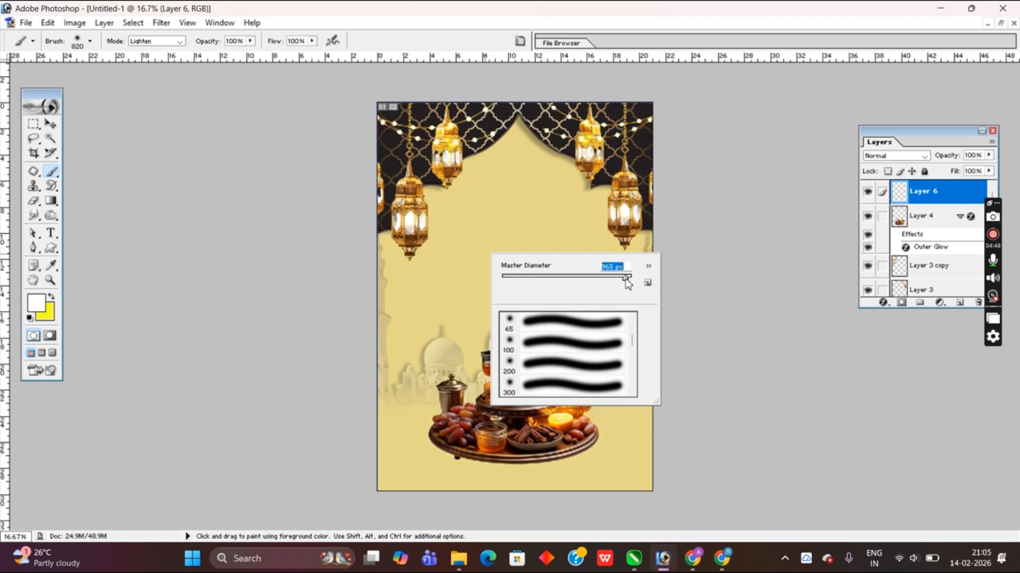
left_click(514, 250)
left_click(514, 250)
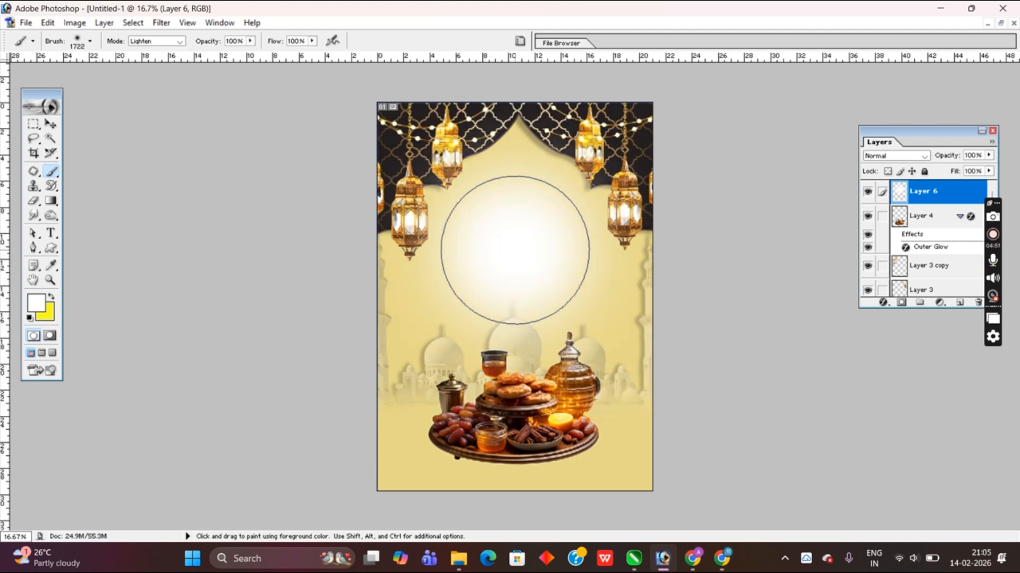
Step: Apply a Normal color overlay in a near-black dark grey to the soft glow on Layer 6
left_click(882, 303)
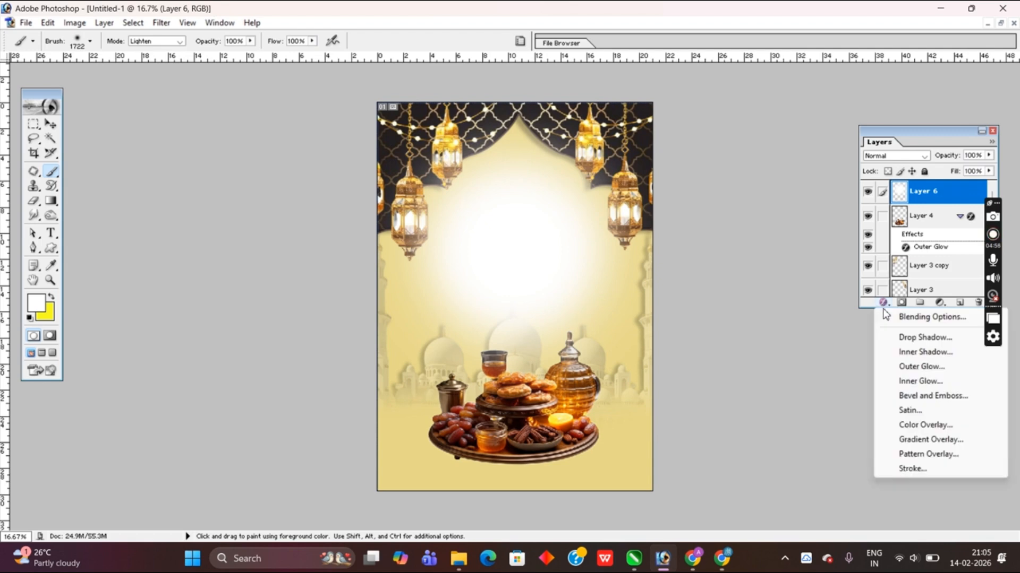
left_click(916, 426)
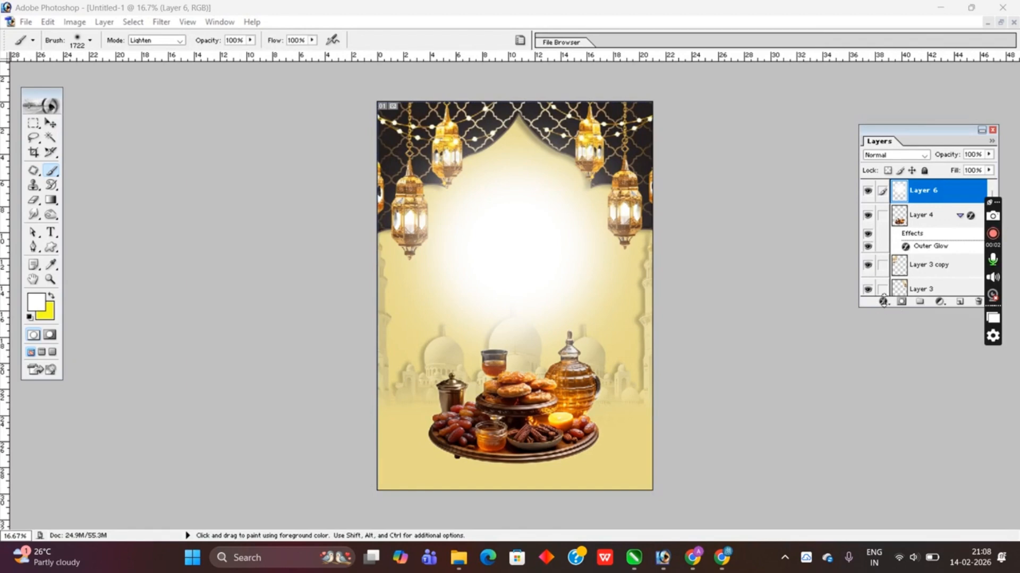
left_click(883, 302)
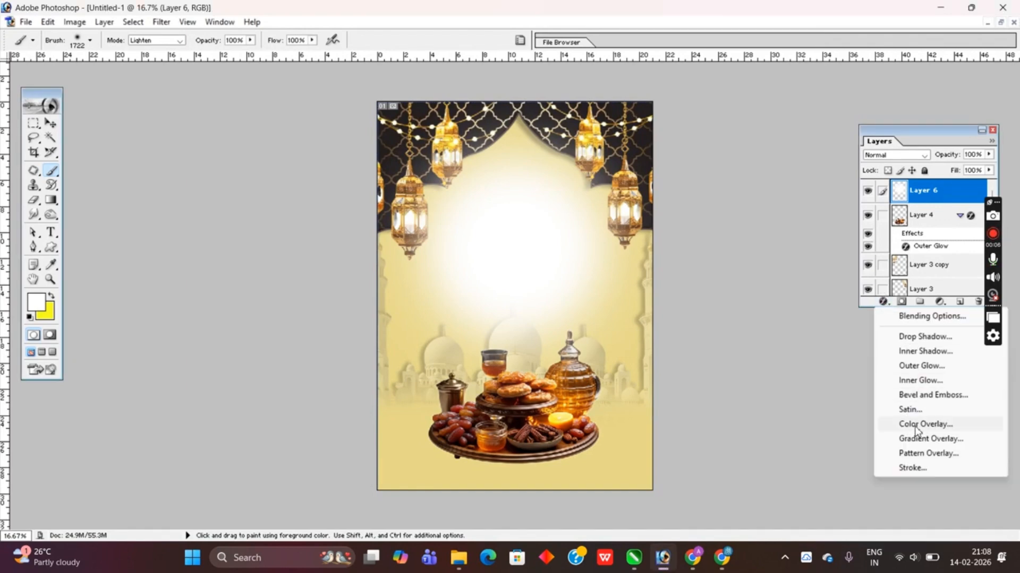
left_click(317, 493)
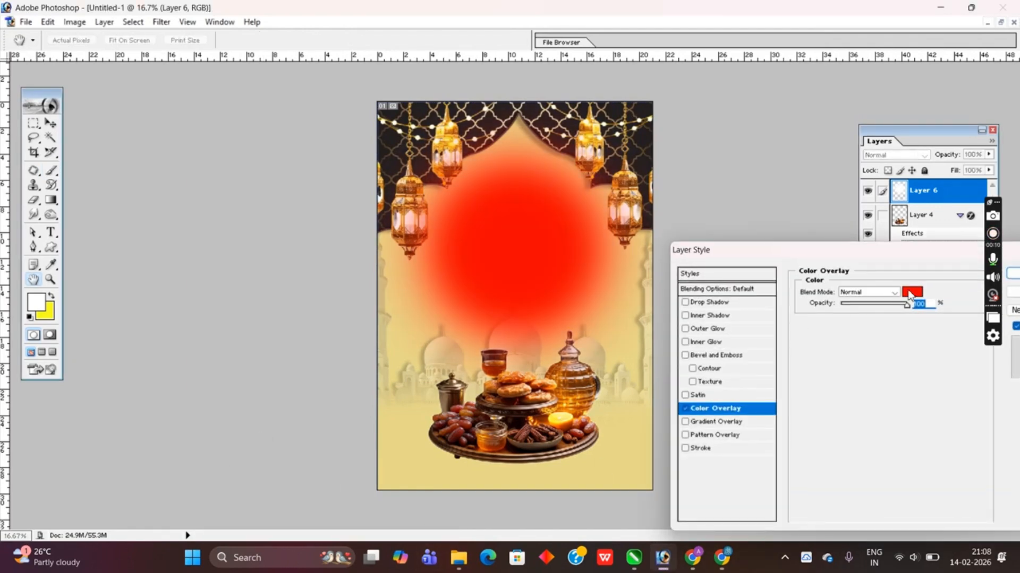
left_click(912, 292)
mouse_move(569, 337)
left_mouse_down()
mouse_move(549, 289)
mouse_move(548, 348)
mouse_move(561, 345)
mouse_move(546, 352)
left_mouse_up()
left_click(823, 200)
key("Return")
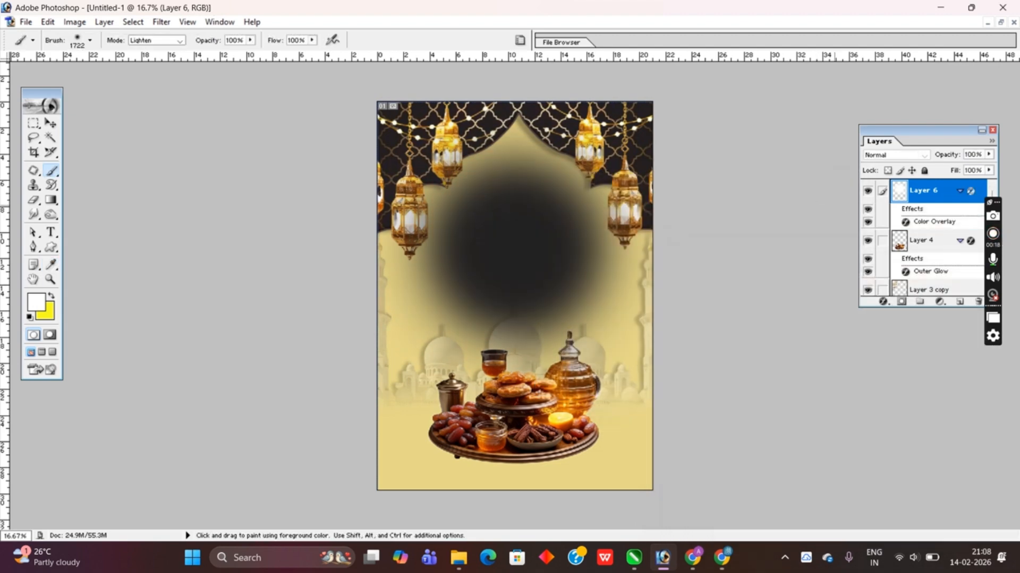
Step: Flatten the dark soft spot on Layer 6 vertically into a thin horizontal shadow
key("ctrl+t")
left_click_drag(516, 101, 557, 259)
key("Return")
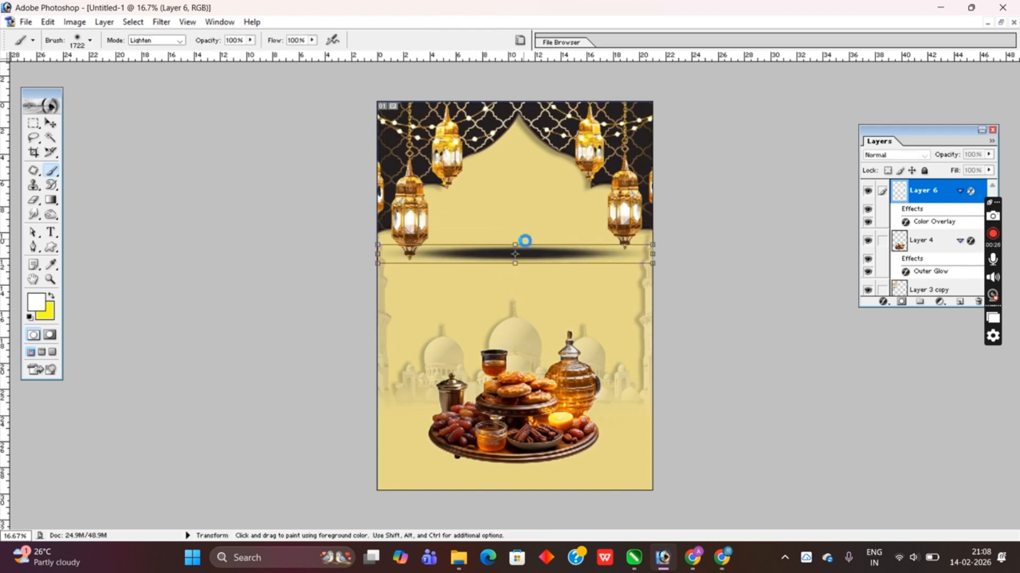
Step: Move the flattened shadow straight down to the base of the food tray and nudge it slightly upward
left_click(50, 123)
key("ctrl+t")
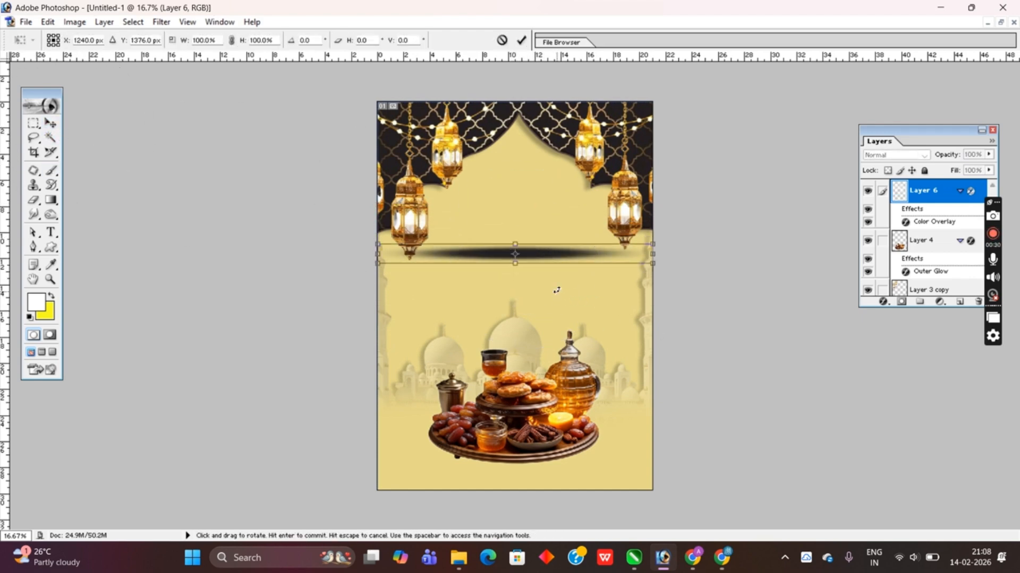
left_click_drag(534, 256, 534, 467)
key("Up")
key("Up")
key("Up")
key("Up")
key("Up")
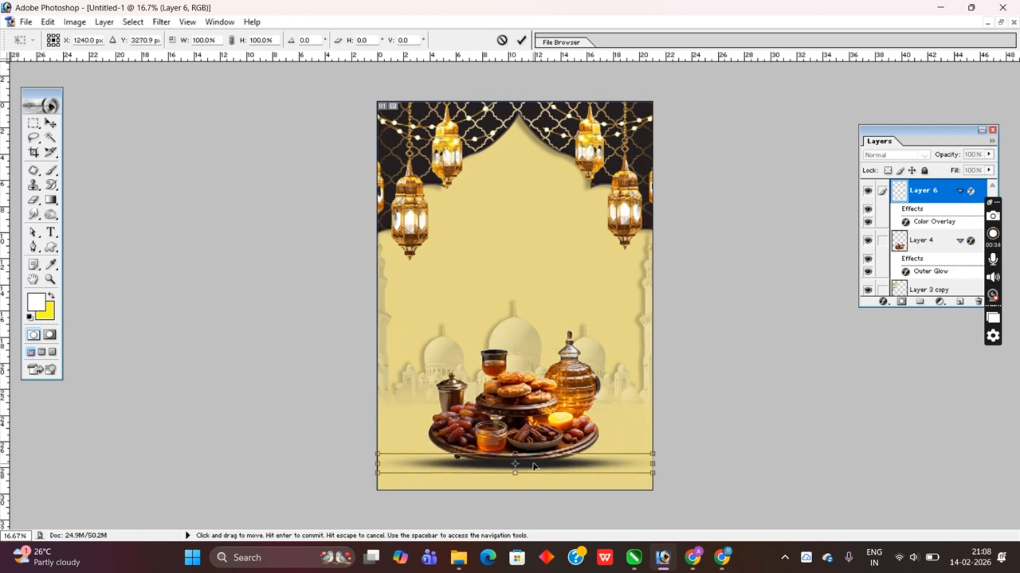
Step: Narrow the tray's shadow symmetrically to 85% of its width and apply the transform
left_click_drag(653, 462, 632, 462)
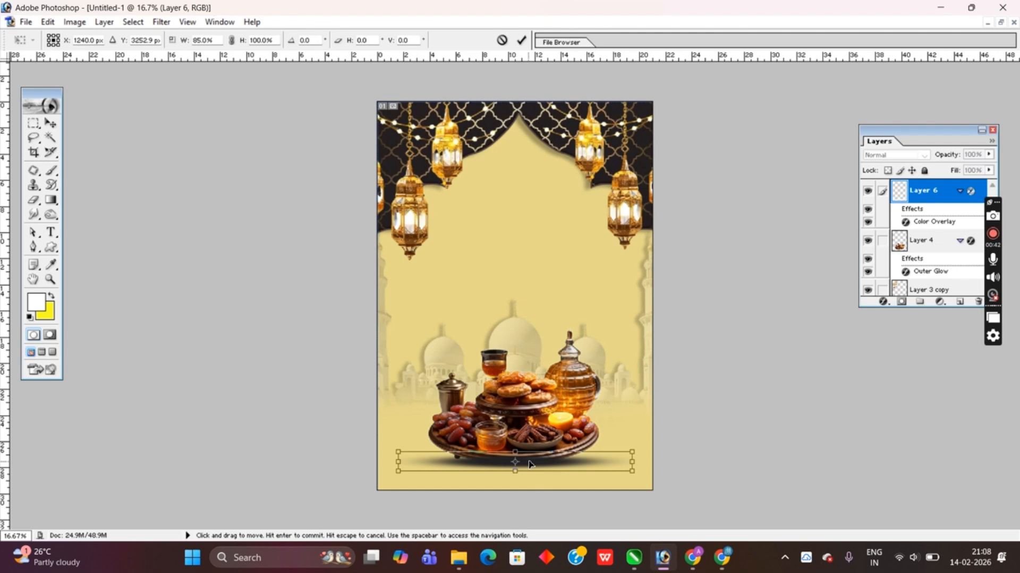
left_click_drag(515, 462, 556, 469)
key("ctrl+z")
key("Return")
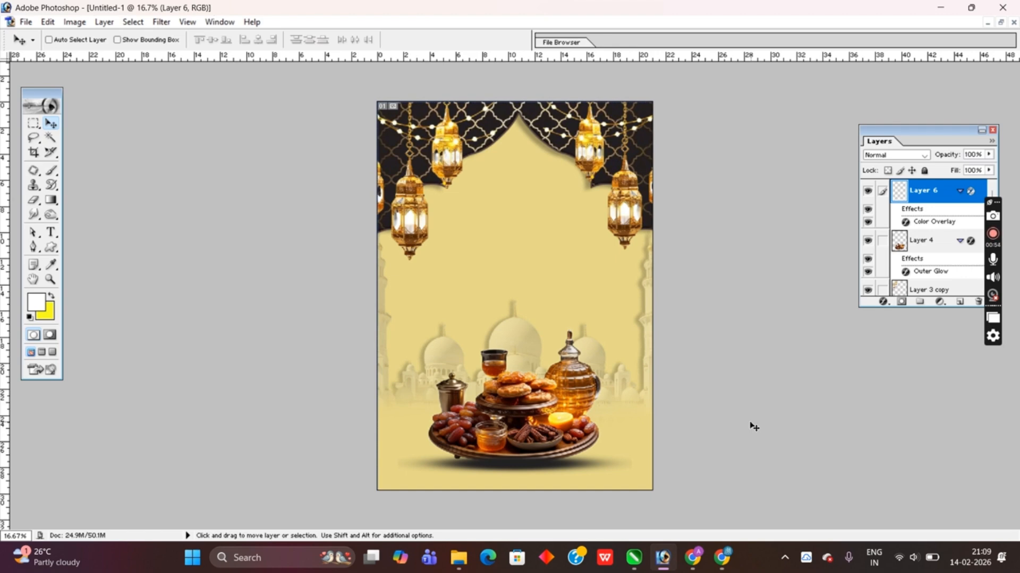
Step: Send the shadow on Layer 6 down the layer stack to directly beneath Layer 2
key("ctrl+bracketleft")
key("ctrl+bracketleft")
key("ctrl+bracketleft")
key("ctrl+bracketleft")
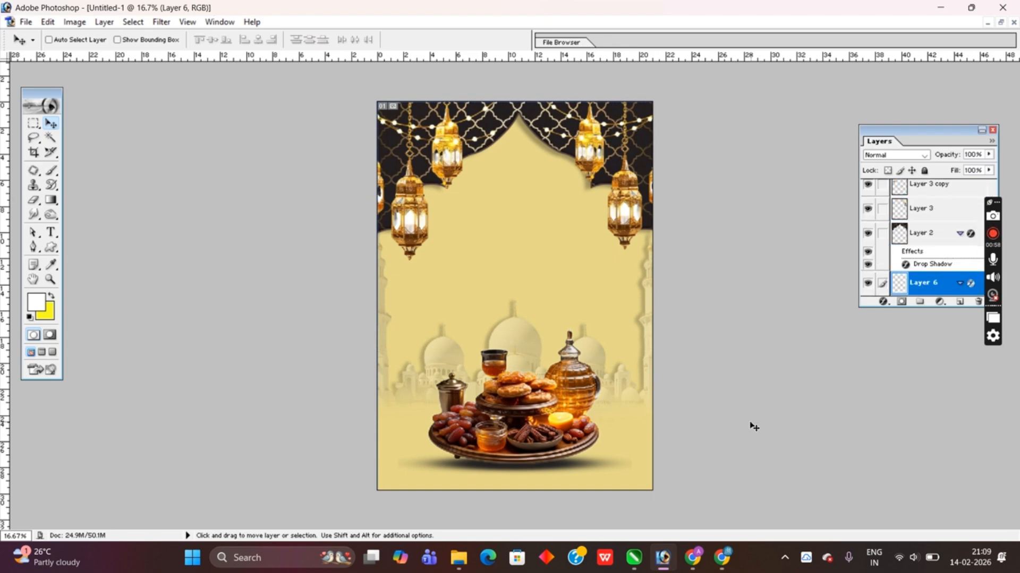
key("ctrl+t")
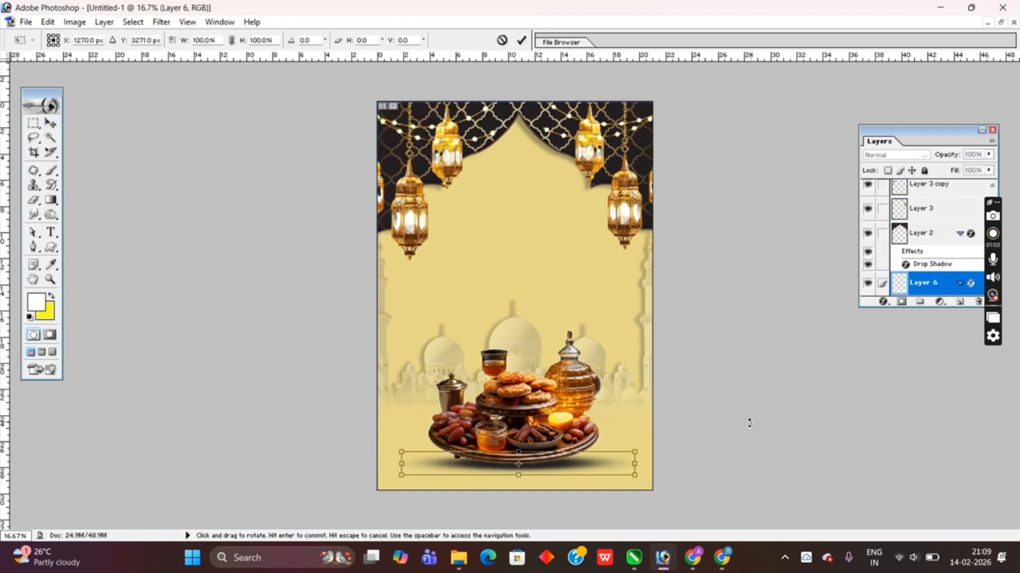
key("Return")
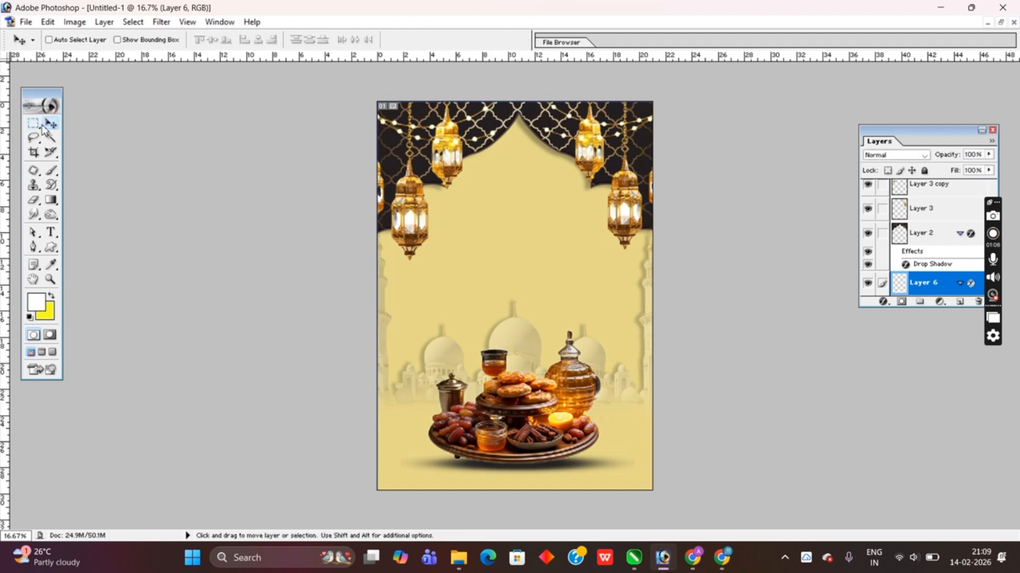
Step: Add the white 65 pt text "Ramzan" inside the arch
left_click(51, 232)
left_click(467, 248)
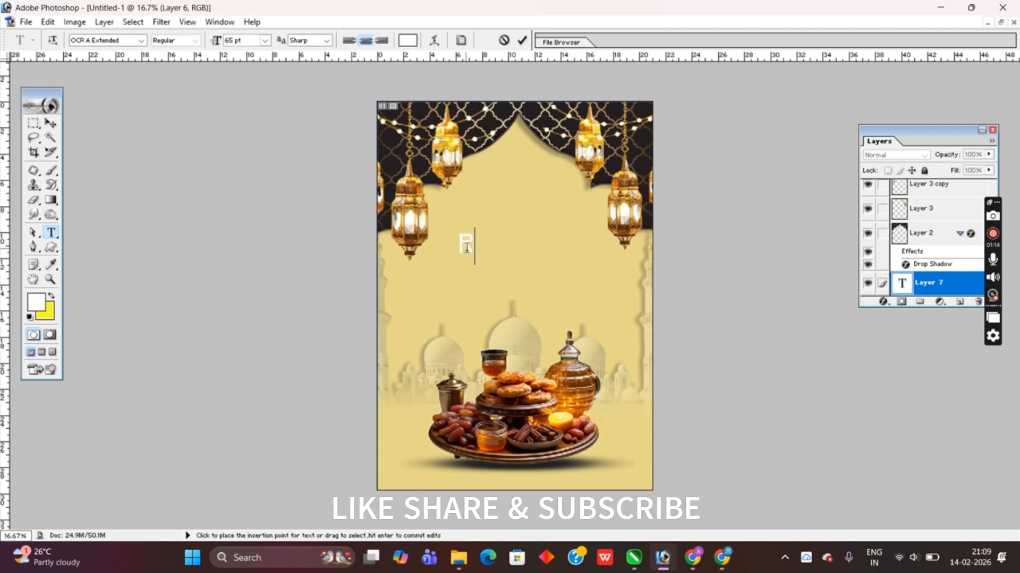
type("Ramzan")
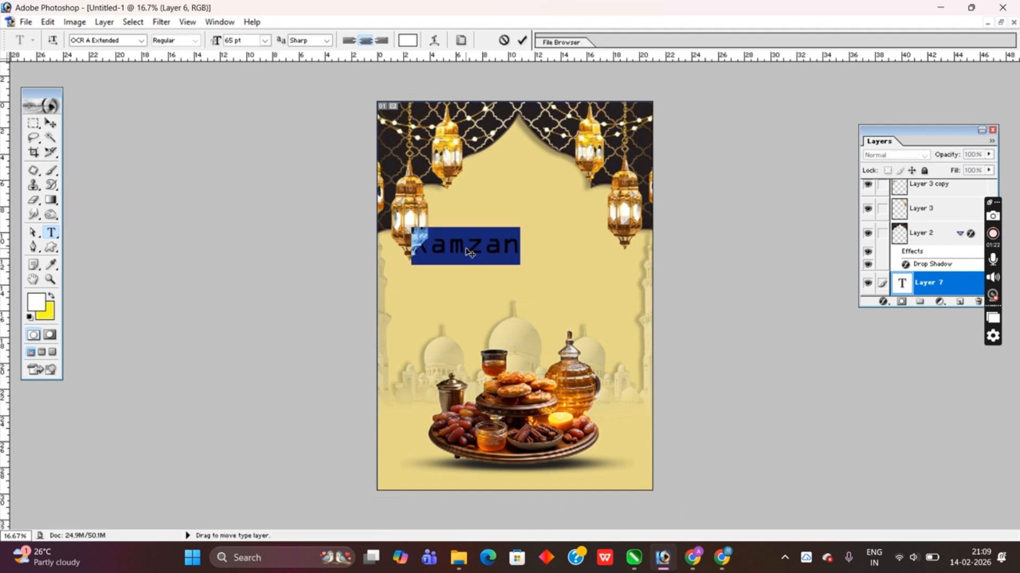
Step: Try nearby fonts on the "Ramzan" text and set it in Old English Text MT
double_click(467, 248)
left_click(136, 40)
key("Down")
key("Down")
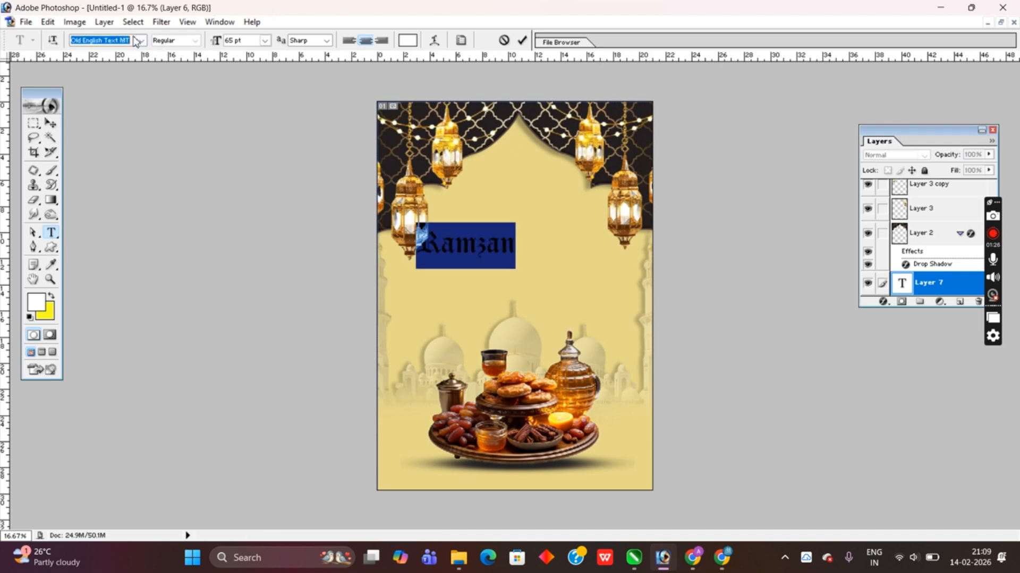
key("Down")
key("Down")
key("Down")
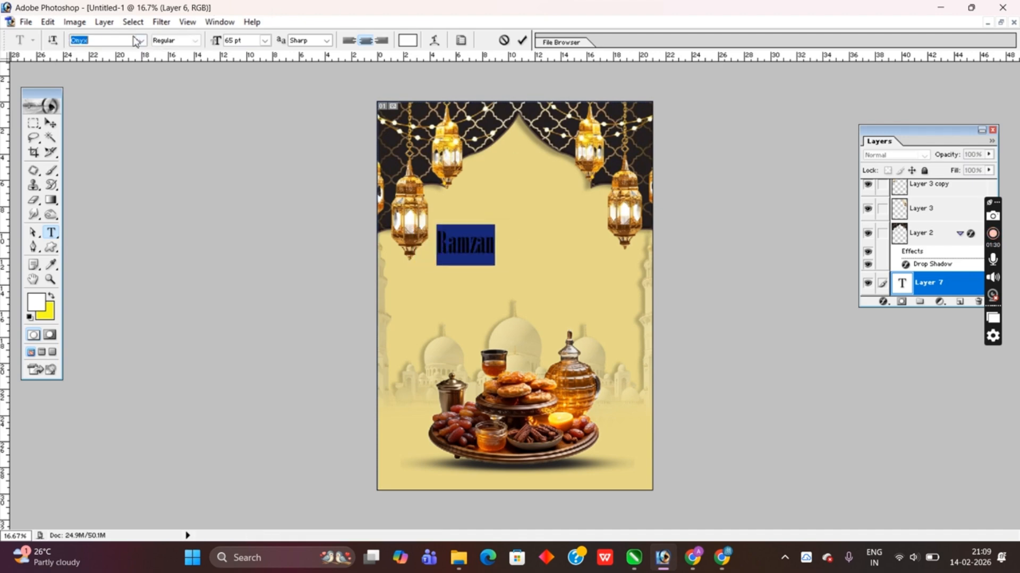
key("Up")
key("Up")
key("Up")
key("Return")
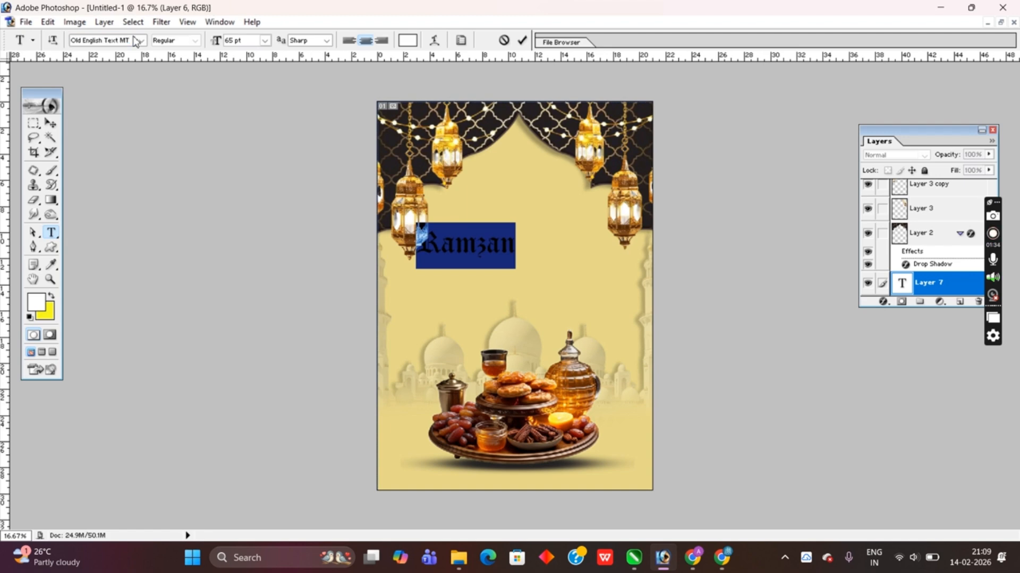
key("ctrl+Return")
Step: Enlarge the "Ramzan" text proportionally to about 98 pt and centre it in the arch between the lanterns
left_click(51, 122)
key("ctrl+t")
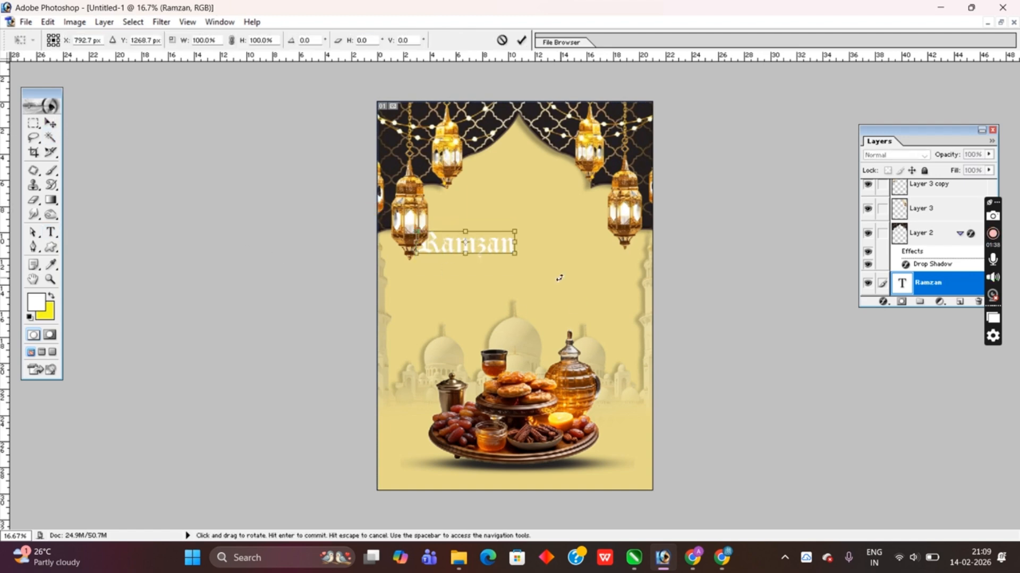
left_click_drag(516, 230, 558, 215)
left_click_drag(484, 253, 531, 232)
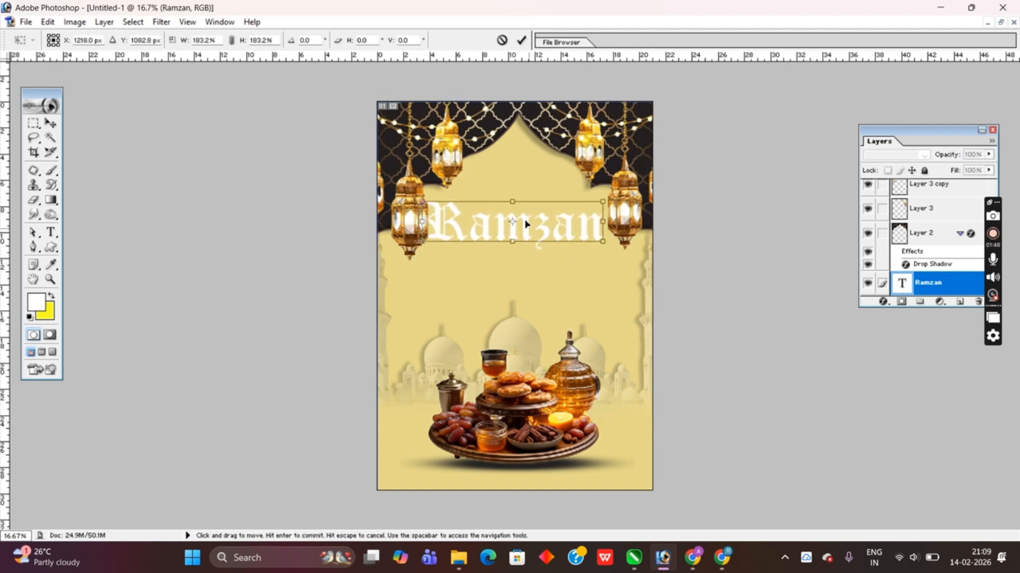
left_click_drag(604, 243, 586, 240)
key("Return")
key("t")
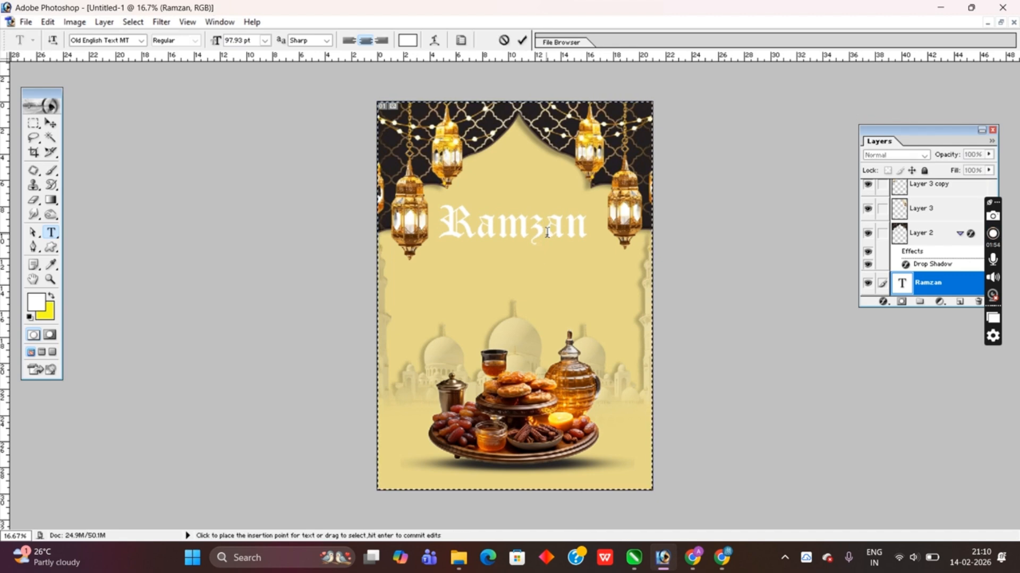
key("ctrl+a")
key("v")
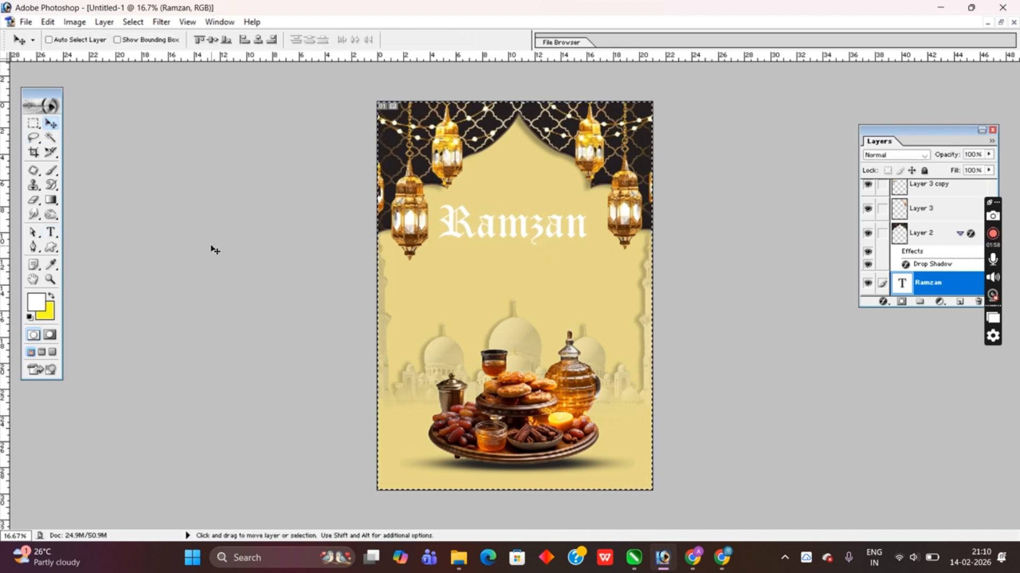
key("ctrl+d")
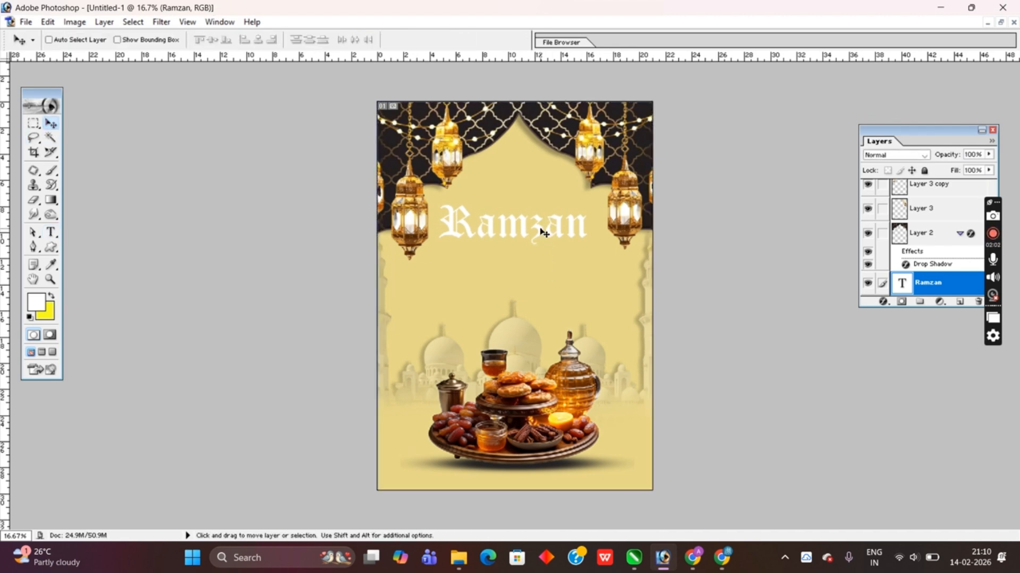
key("ctrl+t")
key("Escape")
key("a")
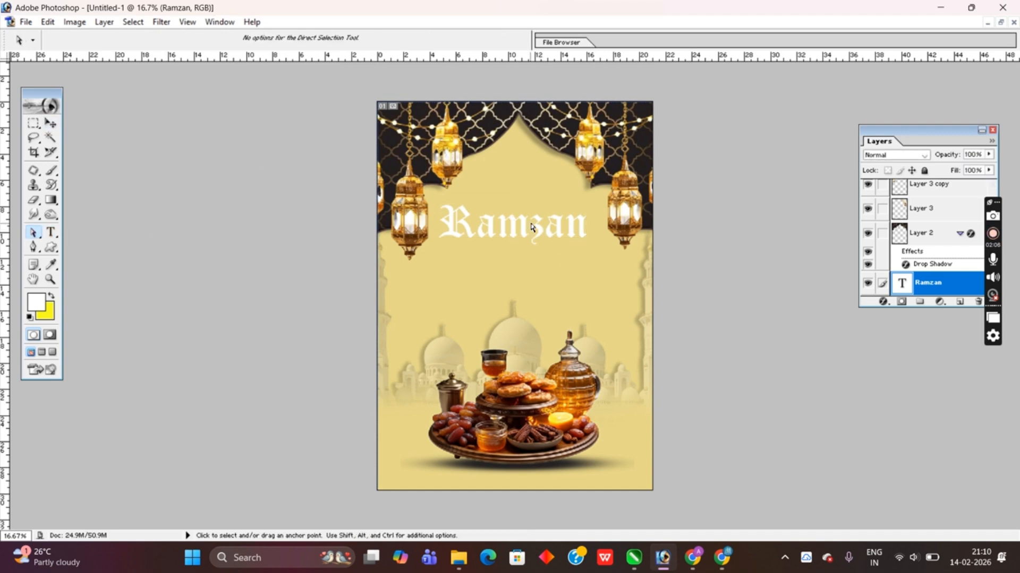
Step: Set the font of the "Ramzan" text to Pristina
left_click(50, 232)
double_click(556, 220)
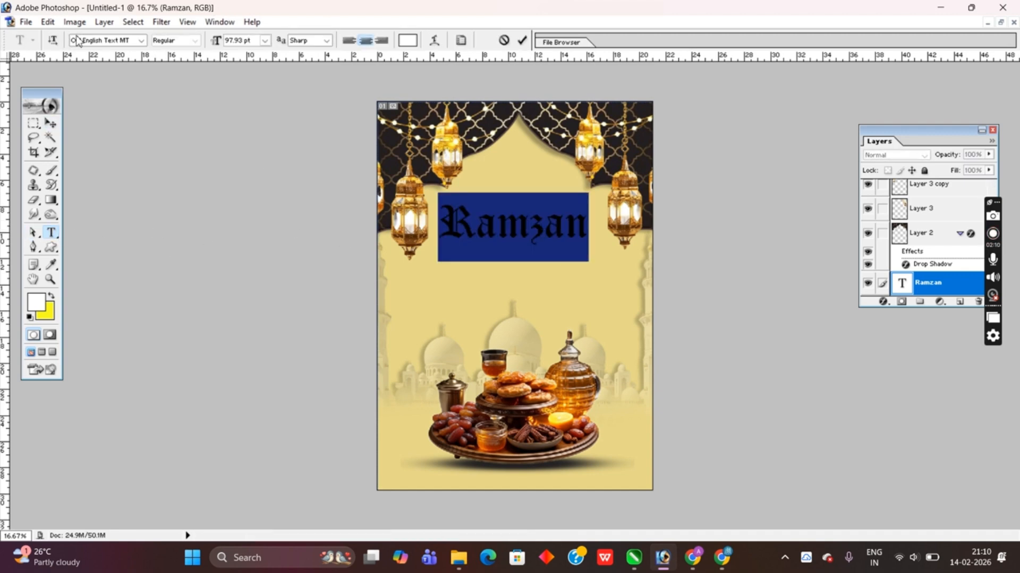
left_click(97, 41)
key("Down")
key("Down")
key("Down")
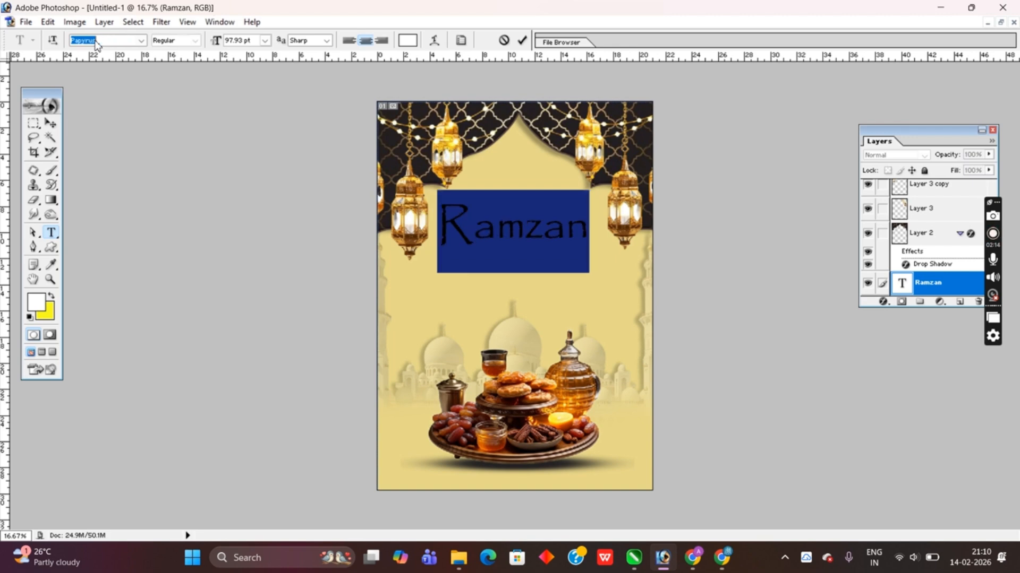
key("Down")
key("Down")
key("Down")
key("Down")
key("Down")
key("Down")
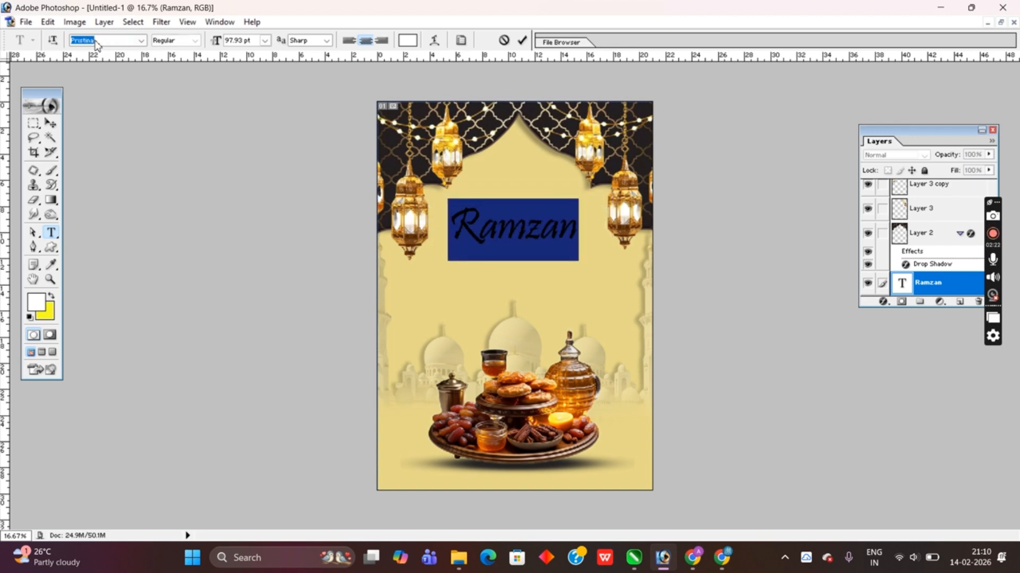
left_click(51, 123)
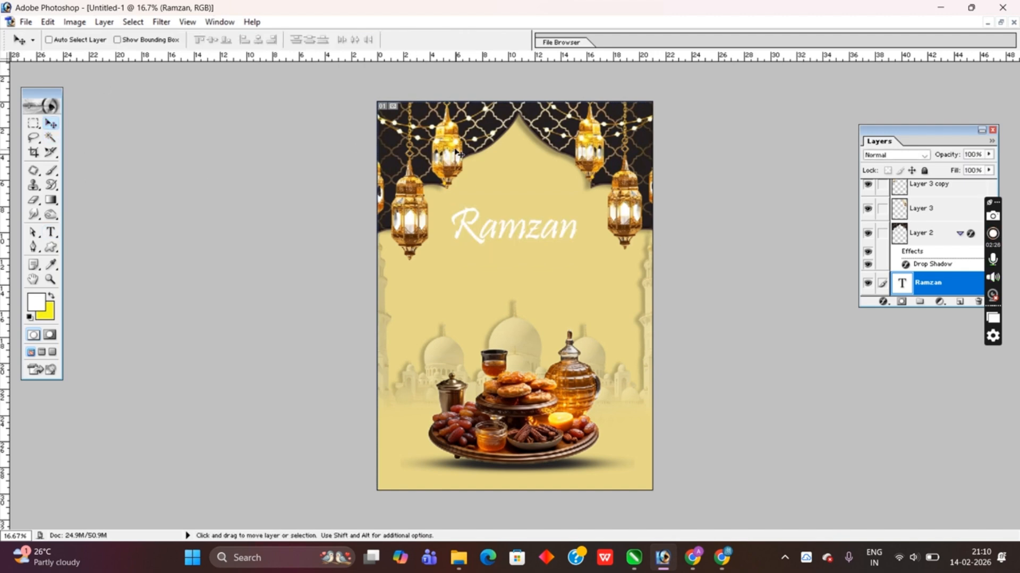
Step: Rotate the "Ramzan" text by -7.2°, enlarge it to 121% and raise it slightly within the arch
key("ctrl+t")
left_click_drag(595, 255, 602, 248)
left_click_drag(577, 199, 589, 193)
left_click_drag(530, 223, 528, 214)
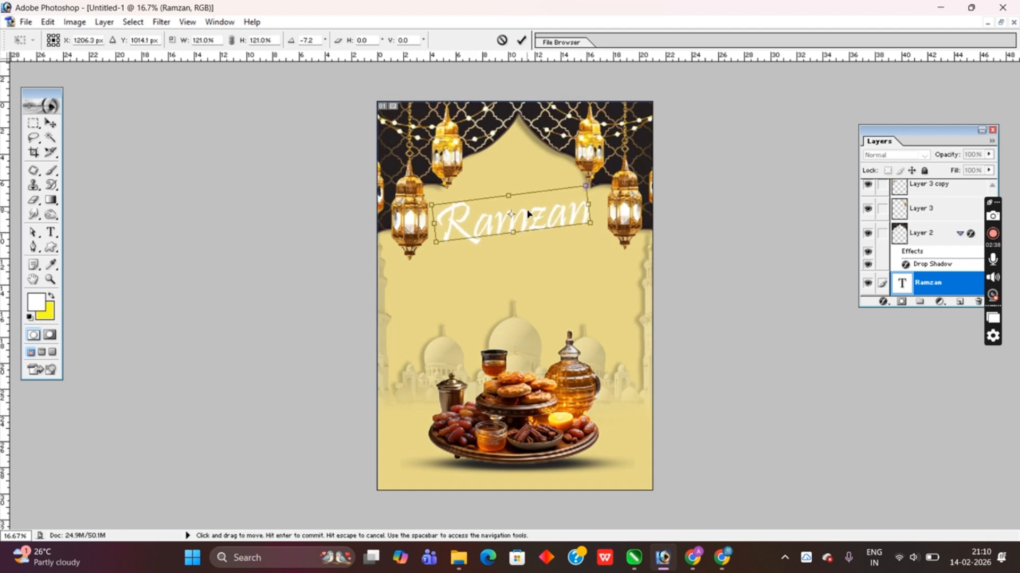
key("Return")
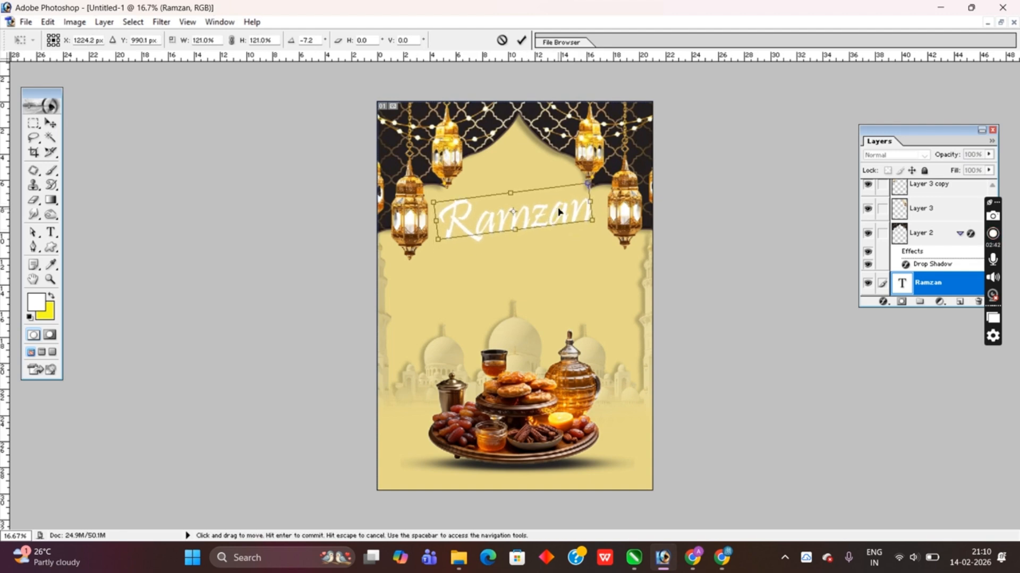
Step: Add the text "Special" in Pristina at 118.47 pt under "Ramzan" and shift it down to clear the first word
left_click(51, 232)
left_click(509, 266)
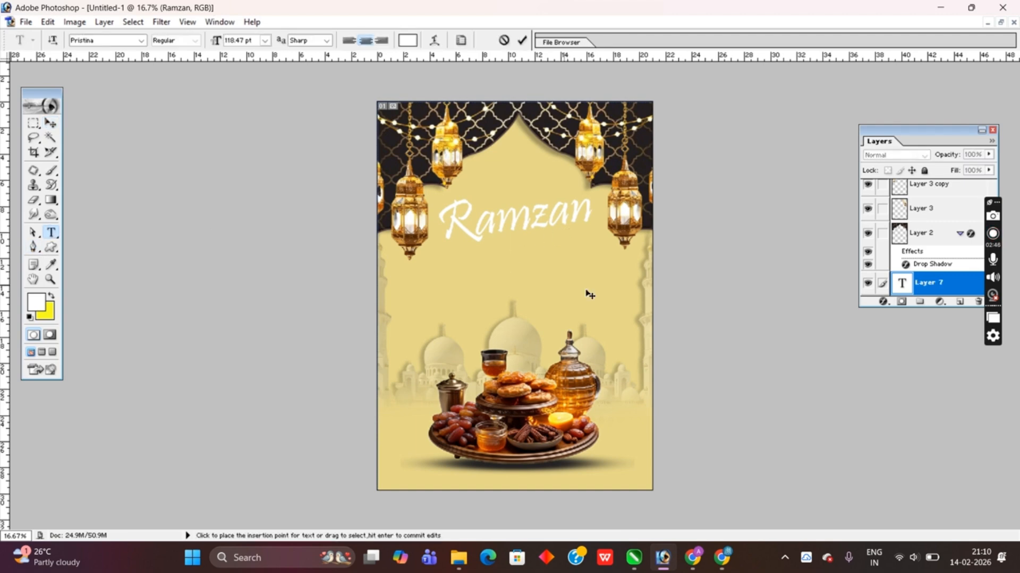
type("Spe")
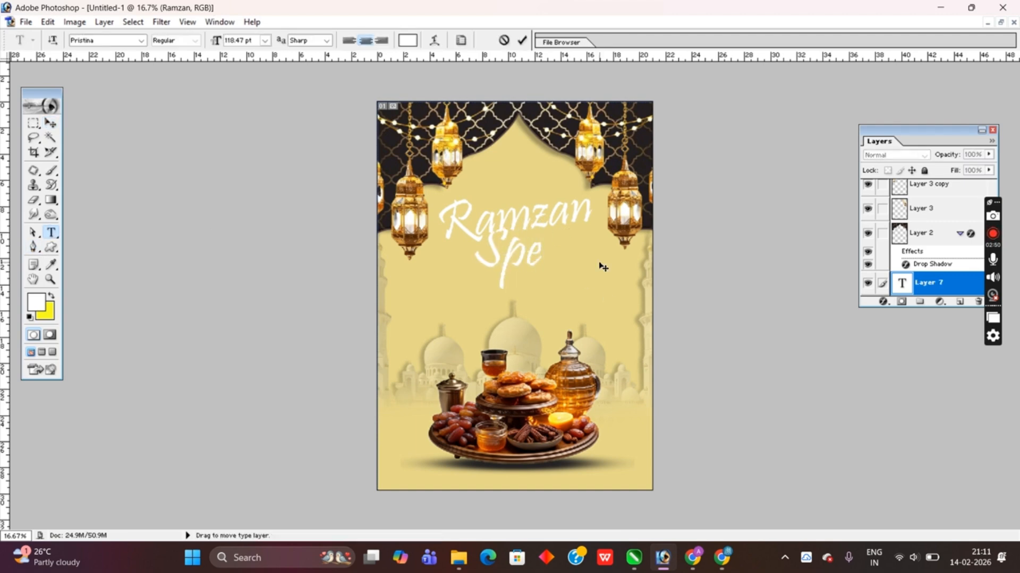
type("cial")
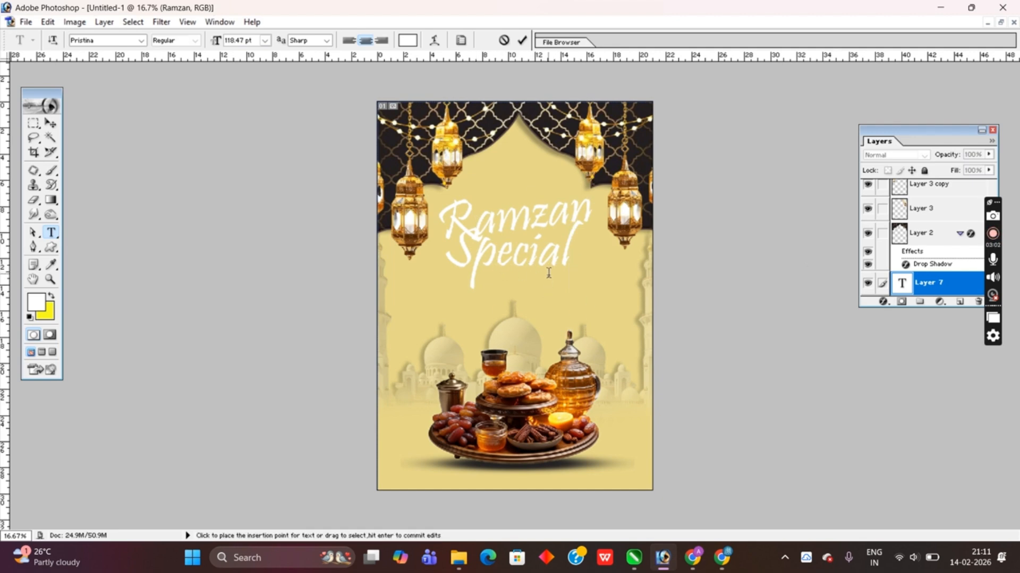
left_click(52, 124)
left_click_drag(539, 256, 540, 273)
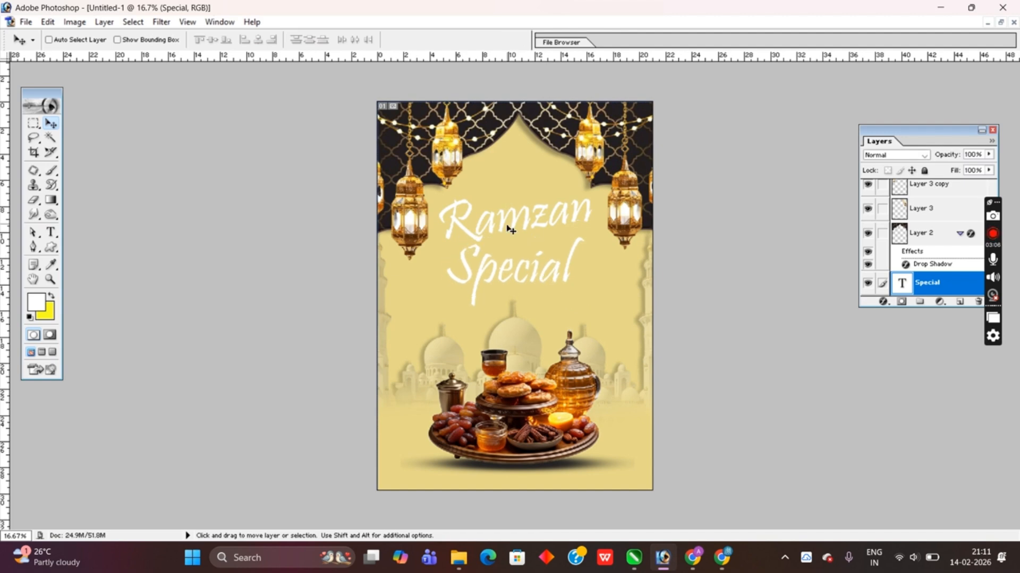
Step: Rotate the "Ramzan" text layer clockwise by 3.2° and shift it slightly down and to the right
scroll(939, 272, "down", 2)
left_click(930, 266)
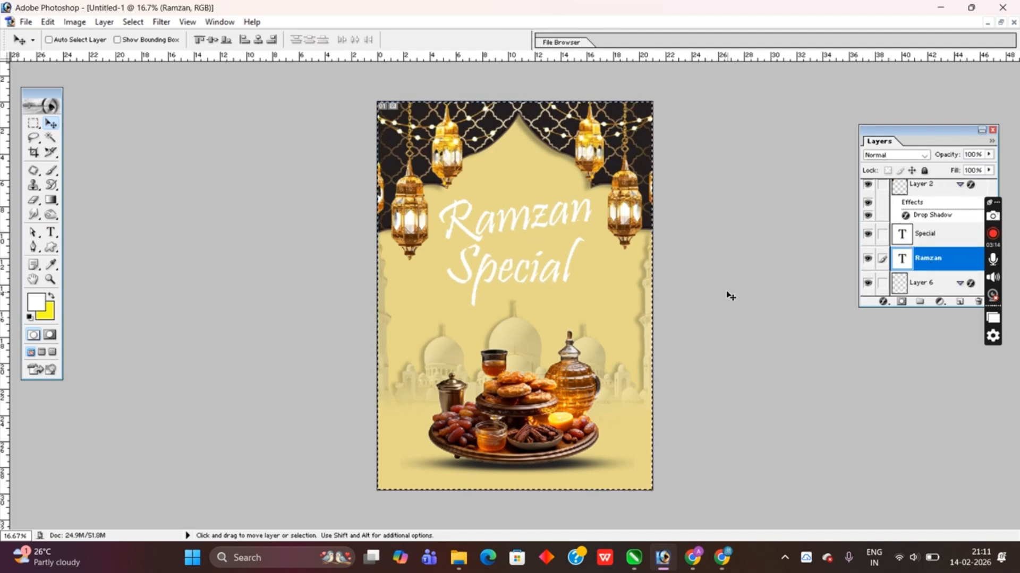
key("t")
left_click(116, 44)
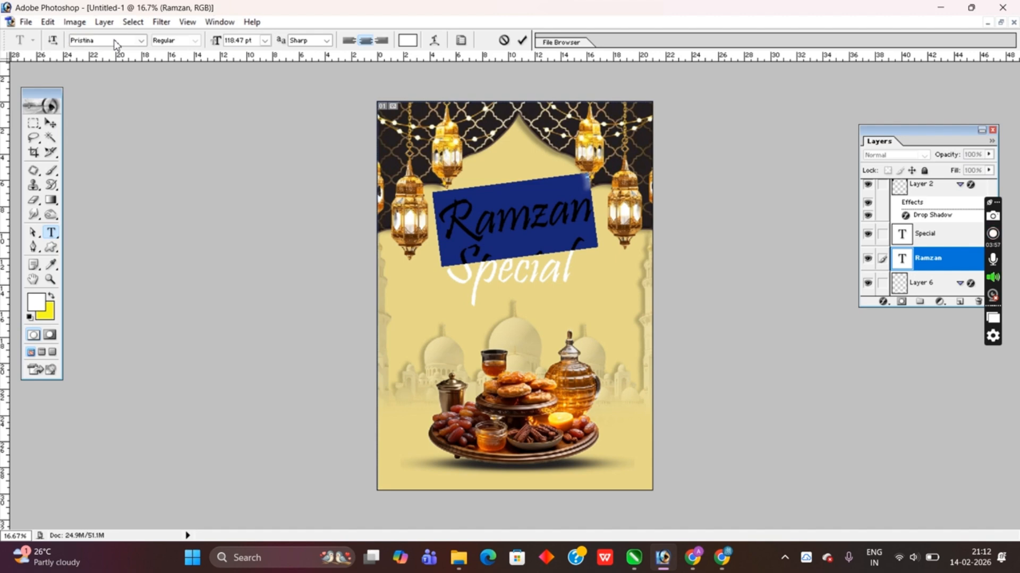
left_click(51, 122)
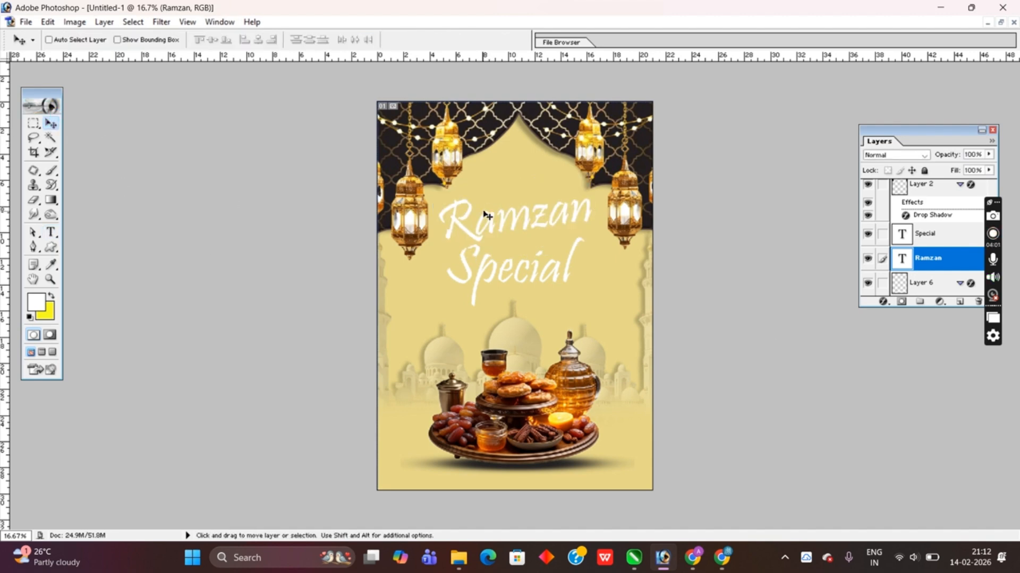
key("ctrl+t")
left_click_drag(600, 250, 595, 251)
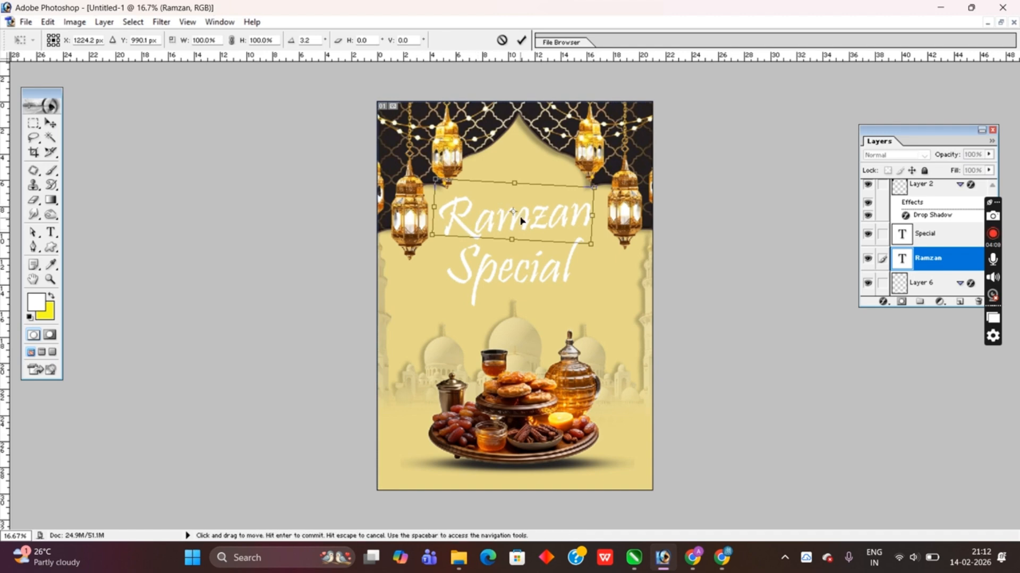
left_click_drag(520, 221, 532, 228)
key("Return")
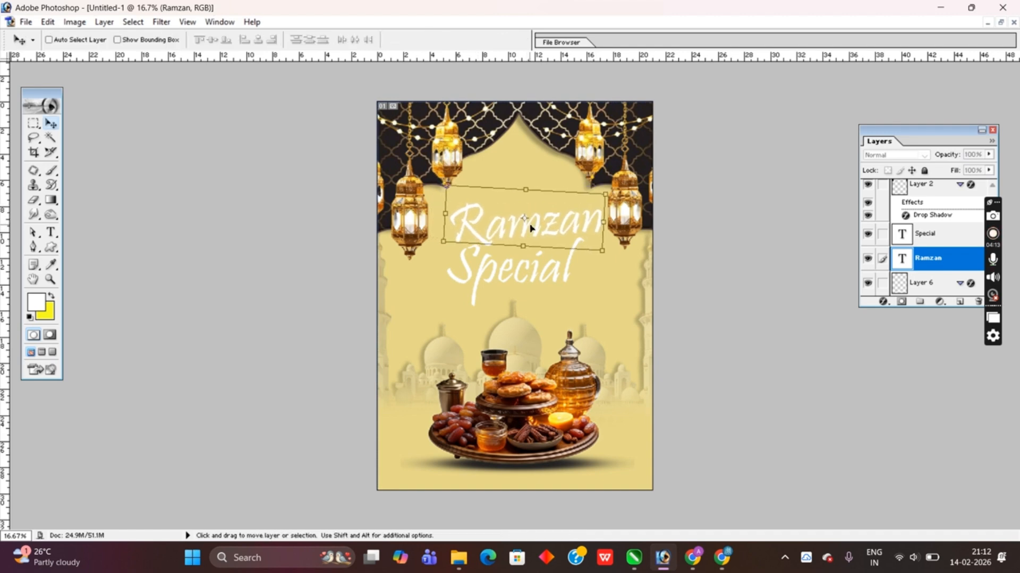
Step: Set the font size of the initial "R" in the "Ramzan" text to 100 pt
left_click(51, 232)
double_click(491, 234)
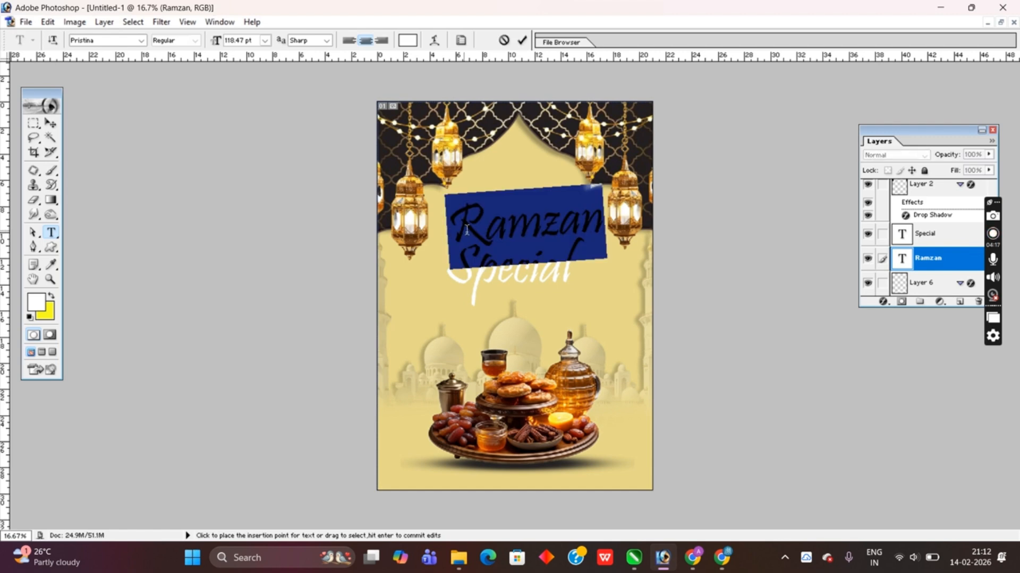
left_click_drag(476, 230, 452, 229)
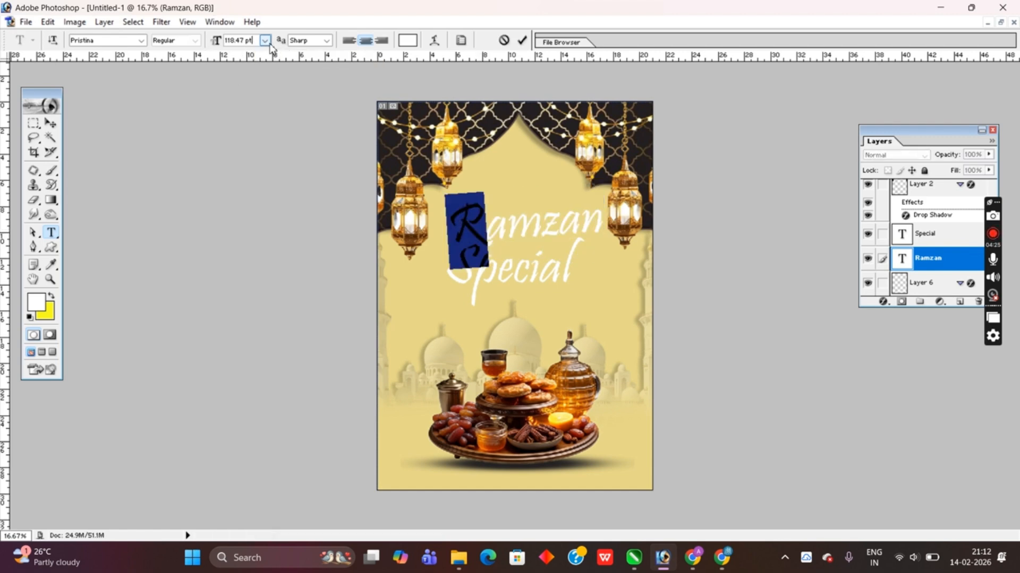
key("BackSpace")
key("BackSpace")
key("BackSpace")
key("BackSpace")
key("BackSpace")
key("BackSpace")
key("BackSpace")
key("BackSpace")
type("100")
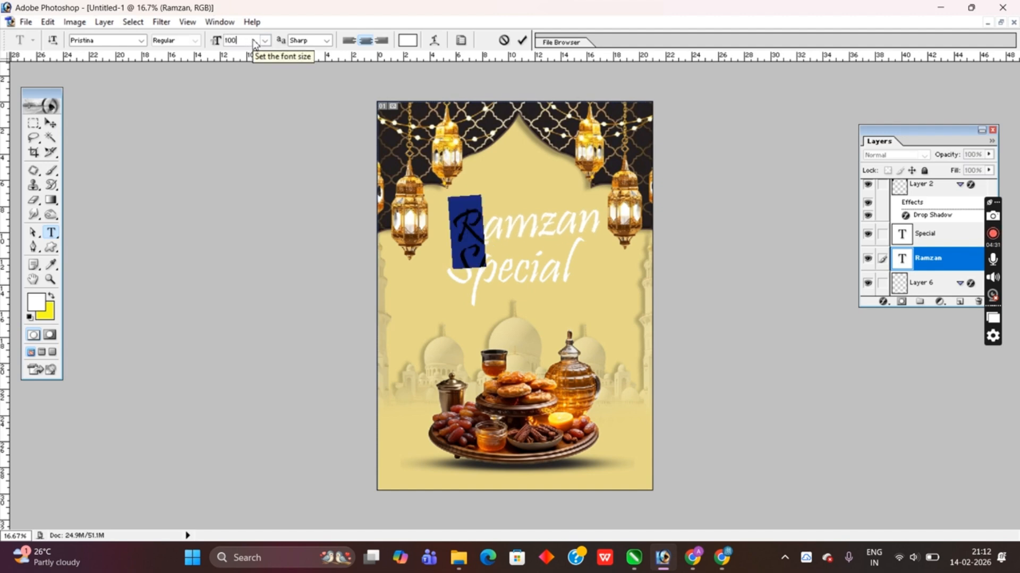
key("Return")
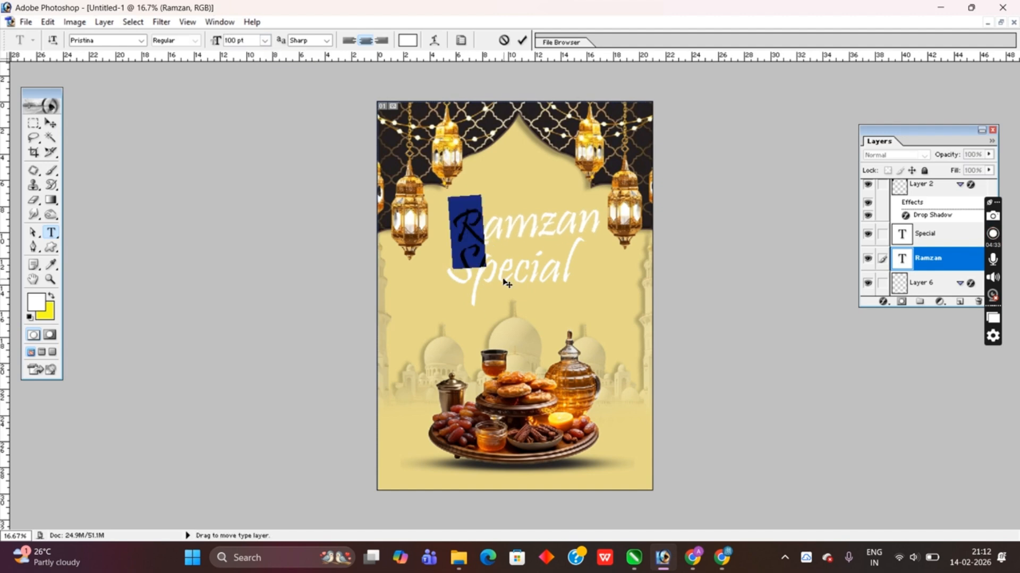
left_click(57, 123)
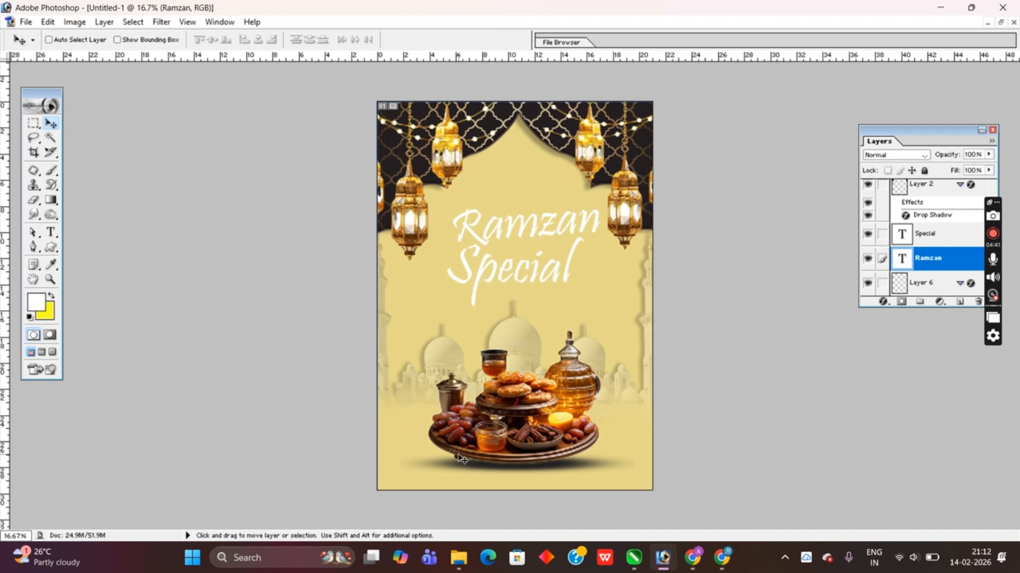
Step: Shift the "Ramzan" text slightly left and up above "Special" and scale it down
key("ctrl+t")
left_click_drag(543, 234, 536, 231)
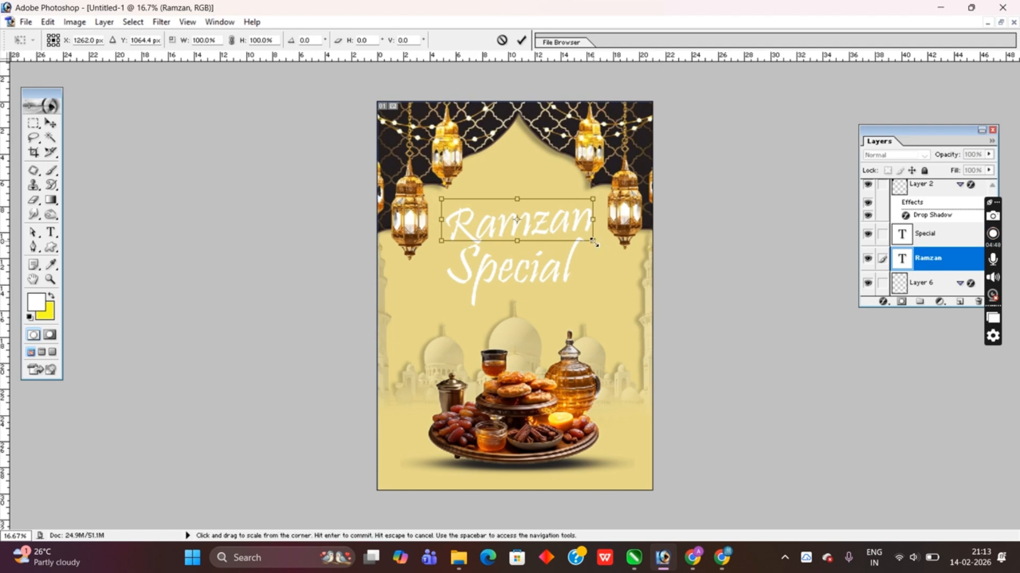
left_click_drag(594, 243, 576, 224)
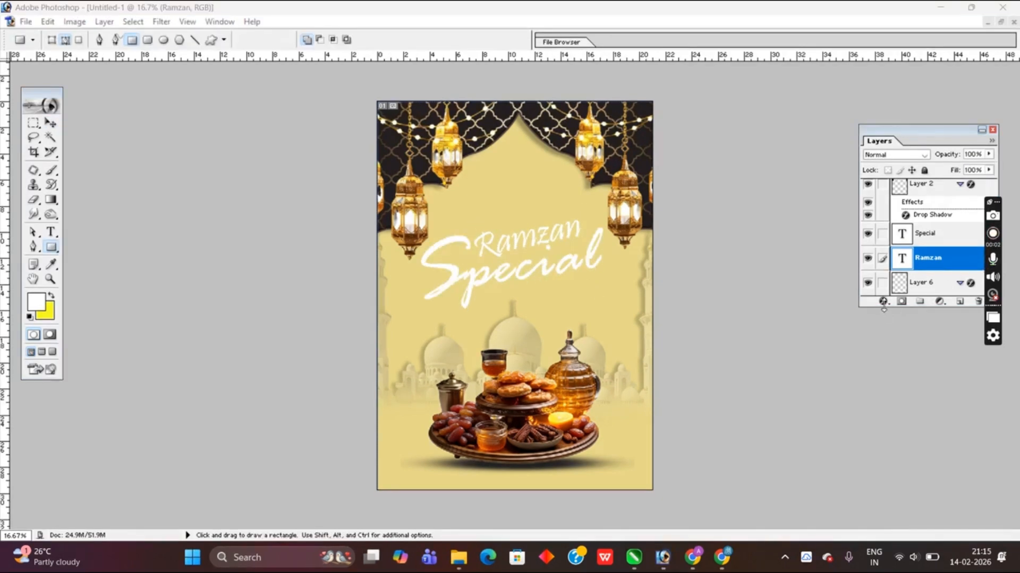
Step: Add a Gradient Overlay to the "Ramzan" text and set the gradient's starting colour stop to dark brown 4B2902
left_click(883, 301)
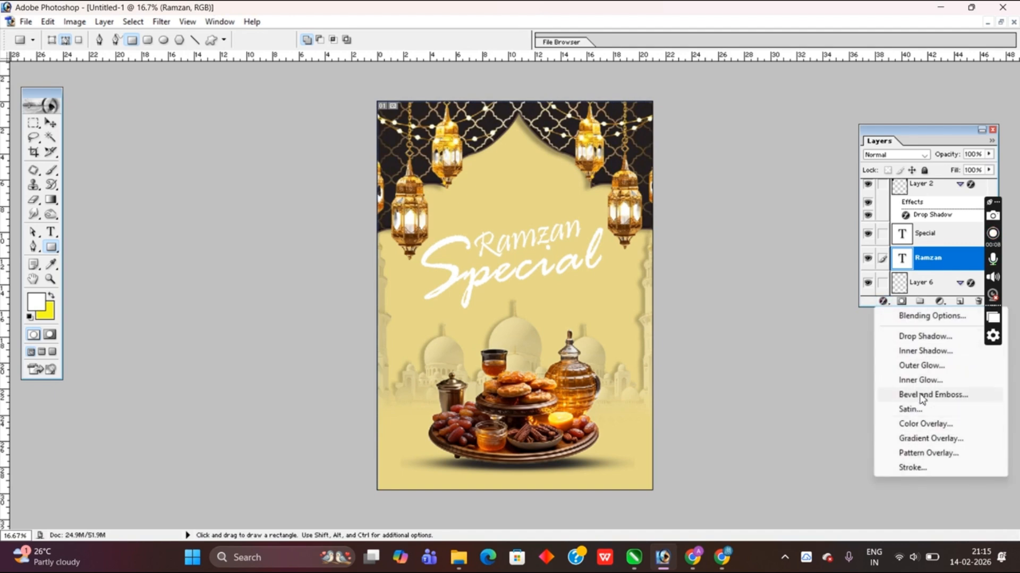
left_click(916, 440)
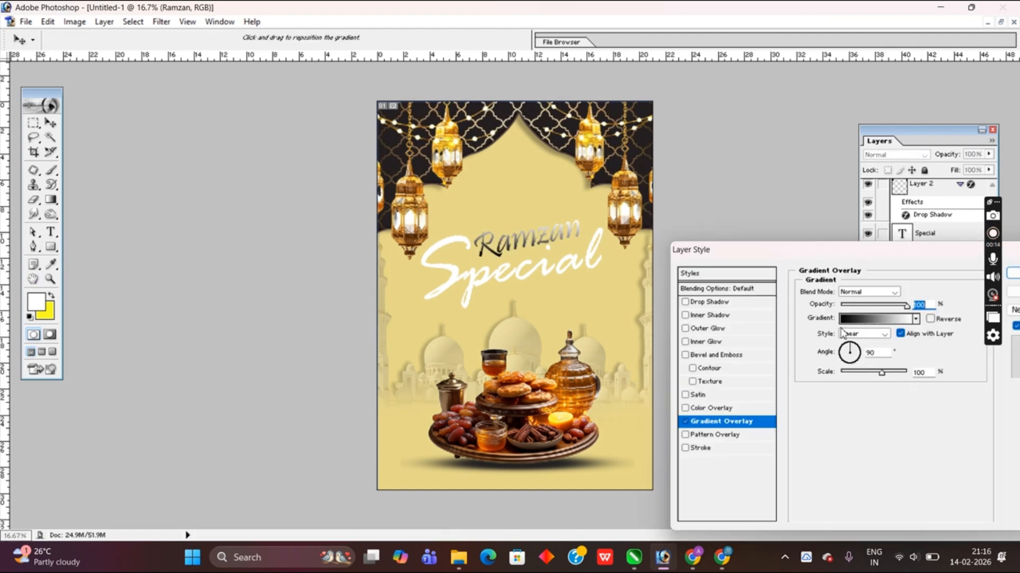
left_click(847, 321)
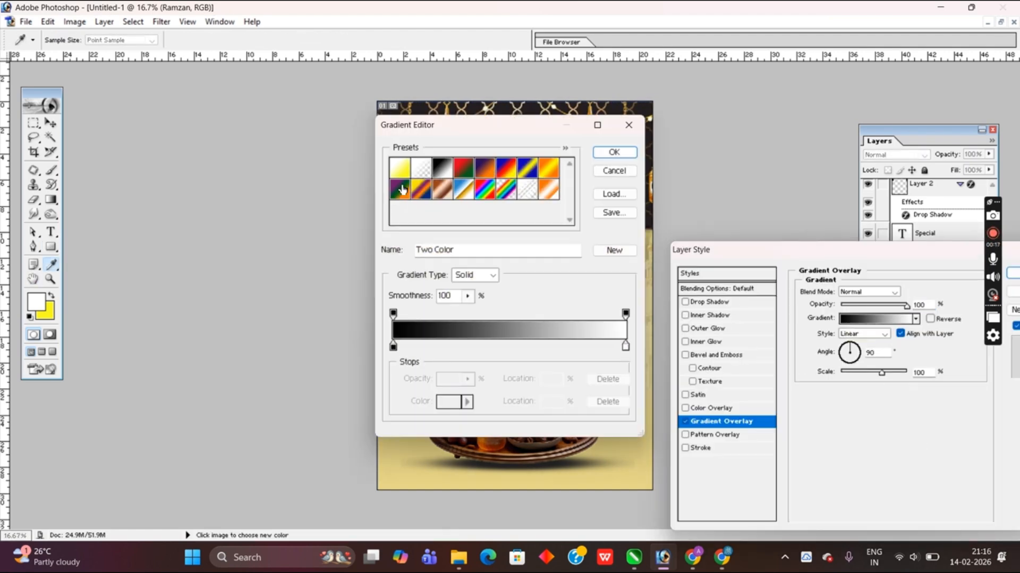
left_click(392, 346)
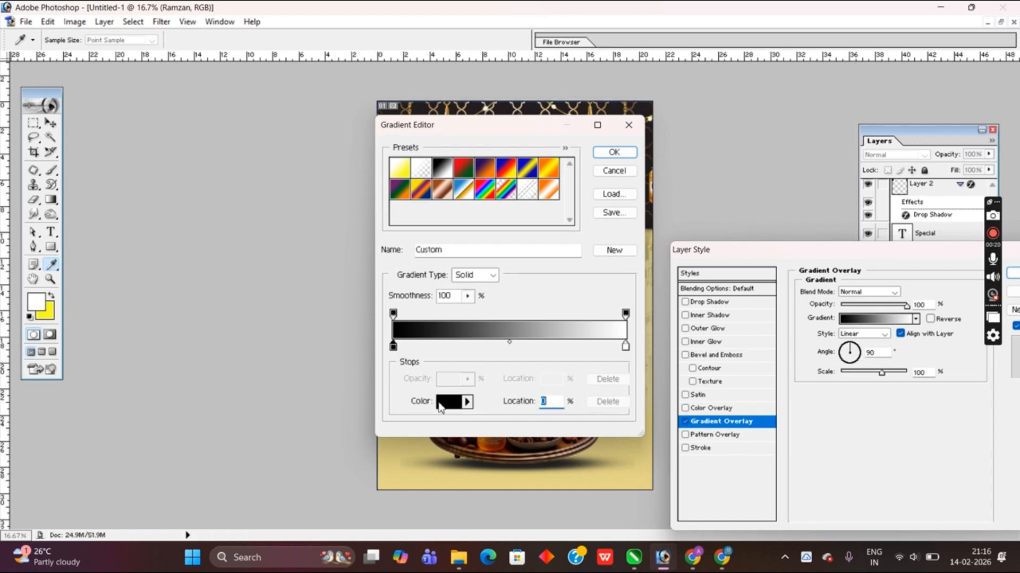
left_click(449, 402)
left_click(646, 310)
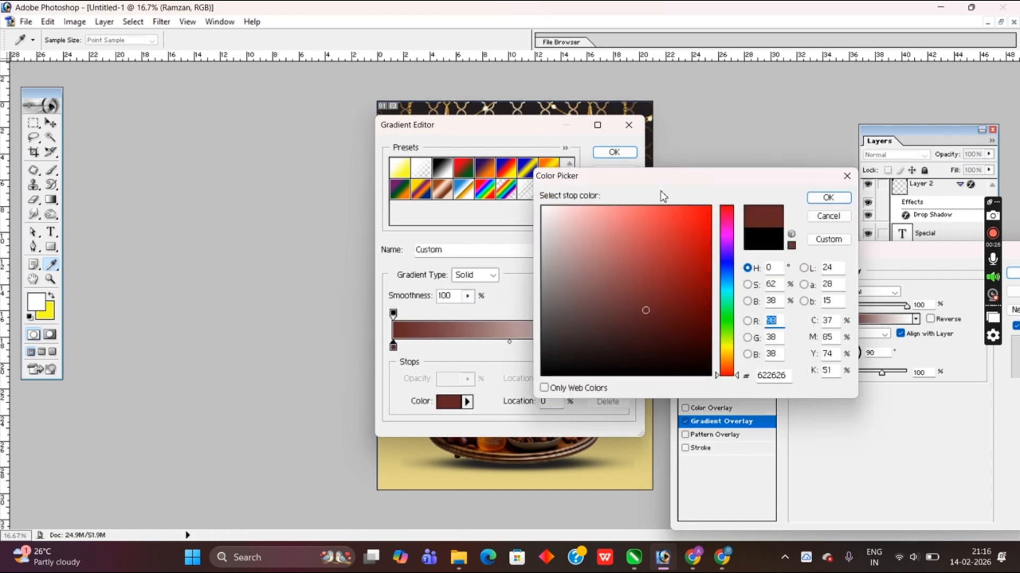
left_click_drag(662, 181, 671, 228)
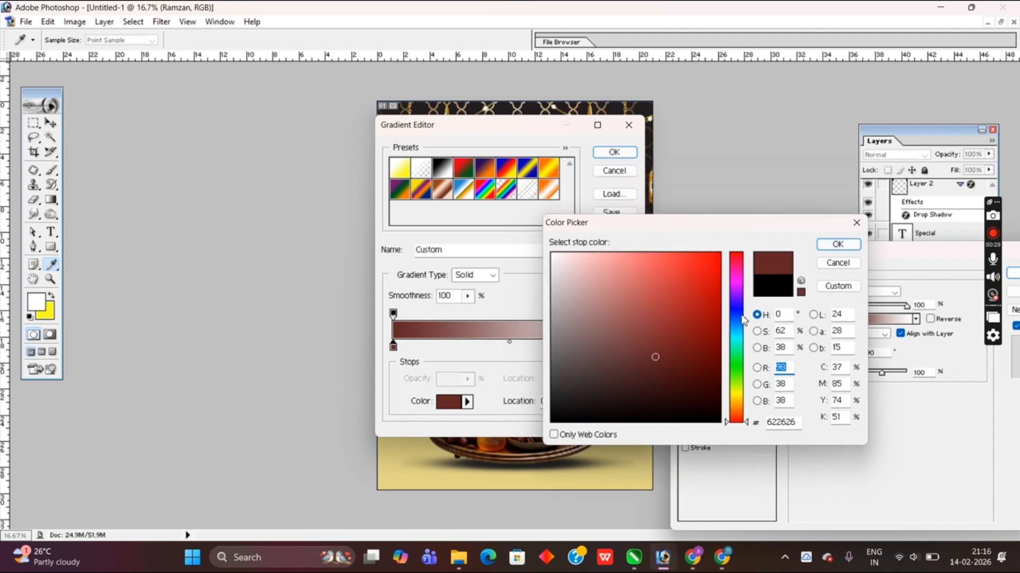
left_click_drag(736, 324, 717, 373)
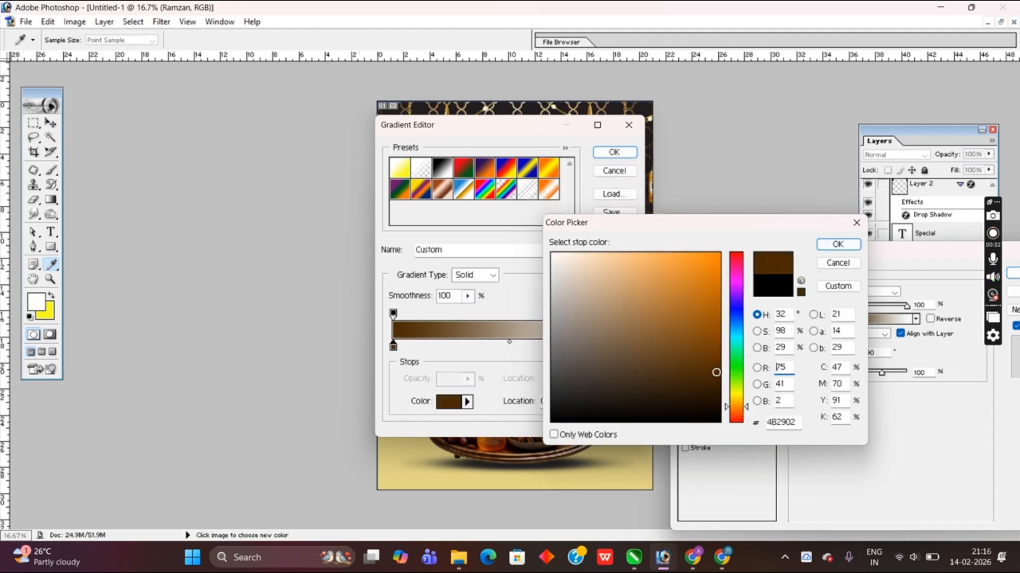
left_click(838, 245)
Step: Set the gradient's end colour stop to a bright golden yellow and accept the brown-to-gold gradient
left_click(625, 347)
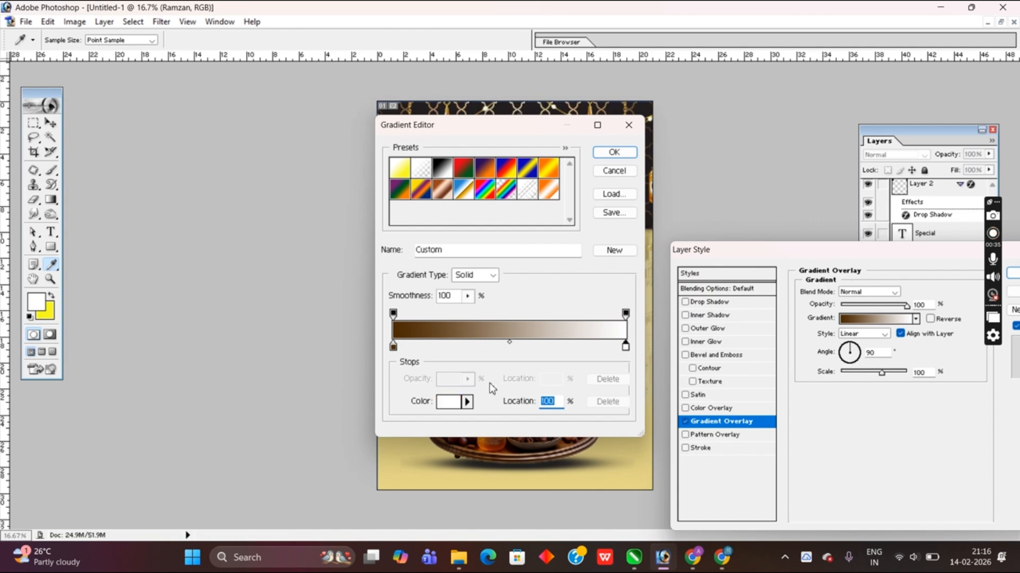
left_click(447, 403)
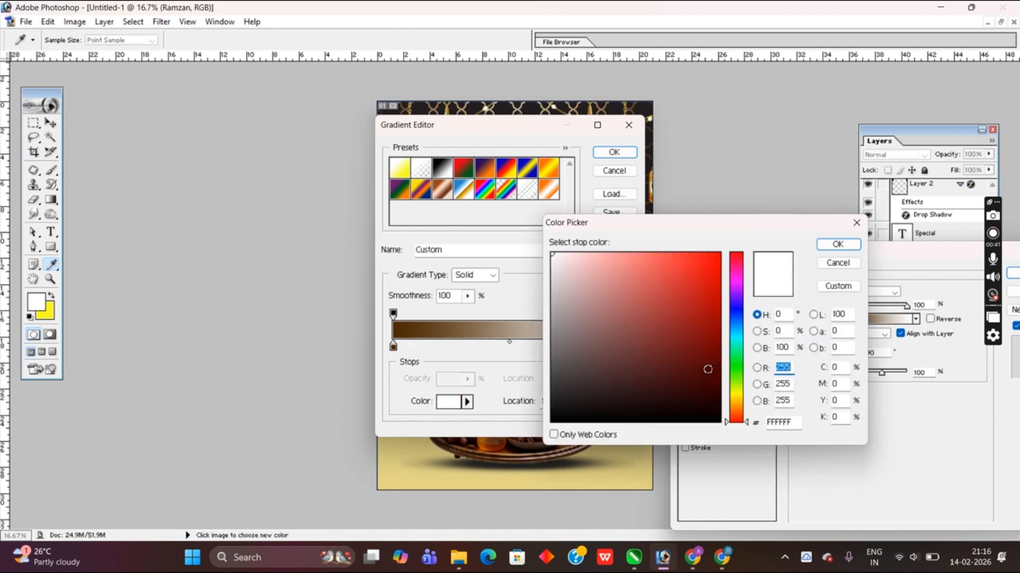
left_click_drag(734, 345, 737, 398)
left_click_drag(704, 294, 706, 264)
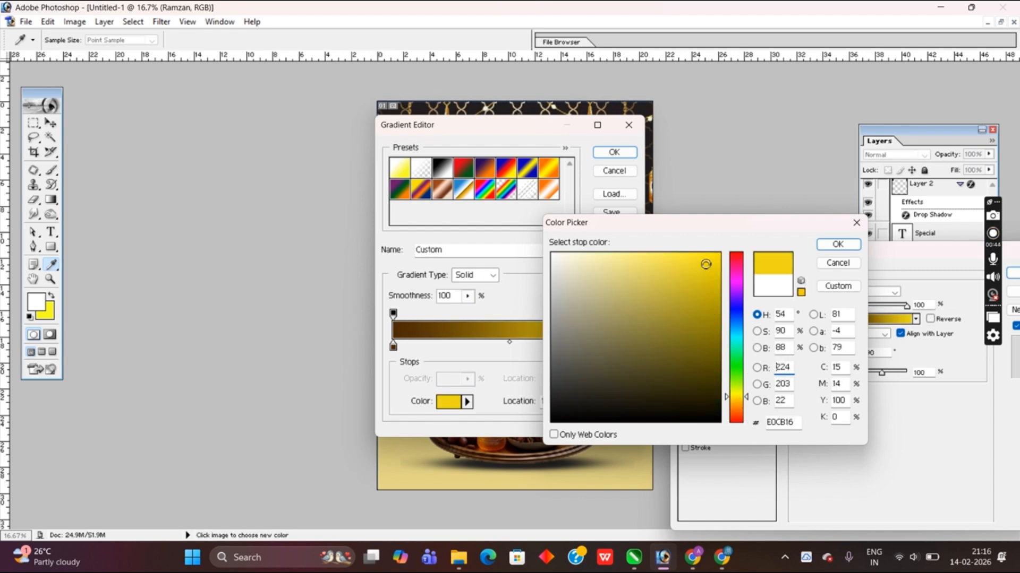
left_click(837, 244)
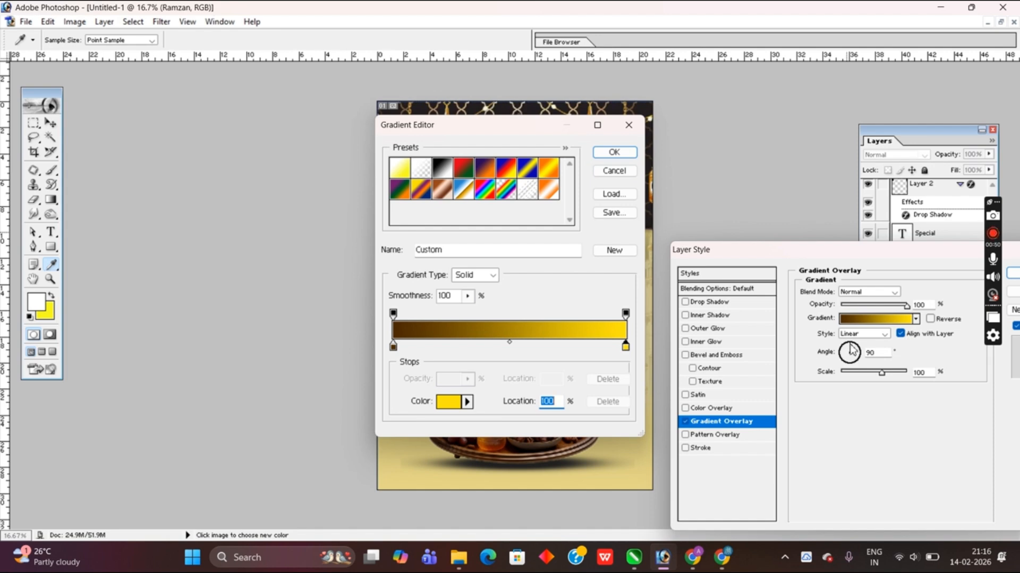
left_click(614, 152)
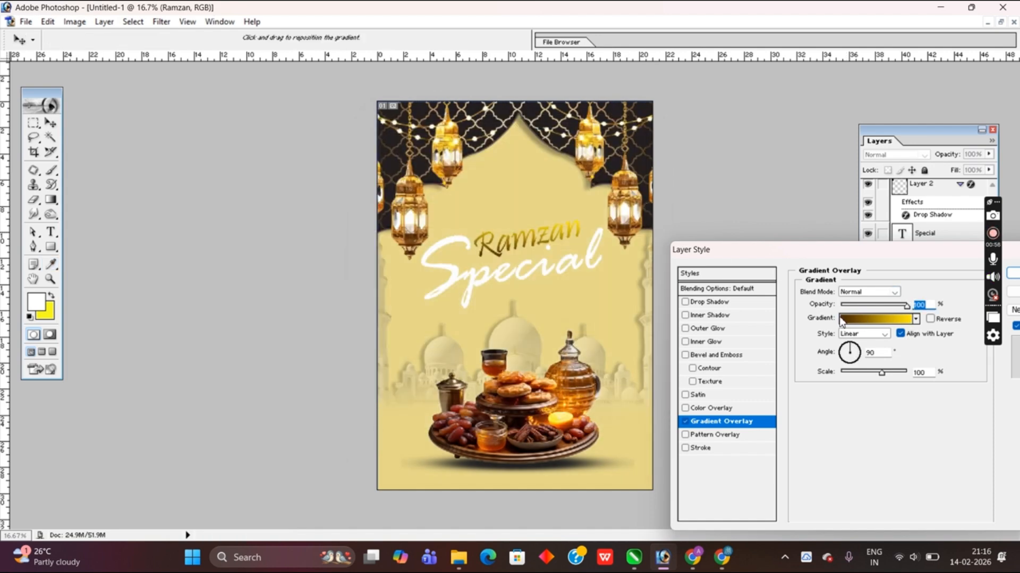
Step: Add a 9 px outside Stroke to the "Ramzan" text, trying white before colouring it black
left_click(701, 449)
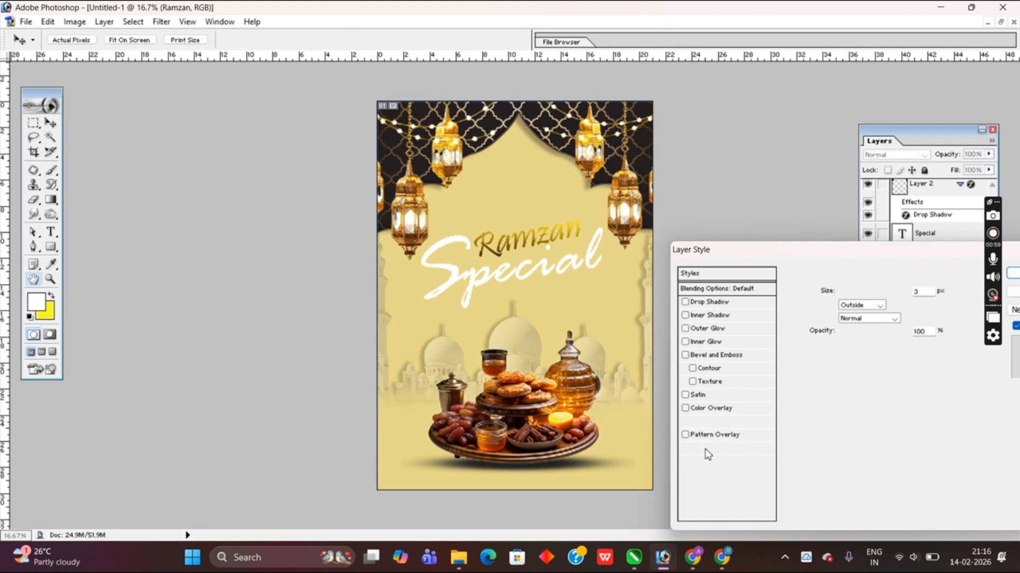
left_click_drag(843, 292, 847, 292)
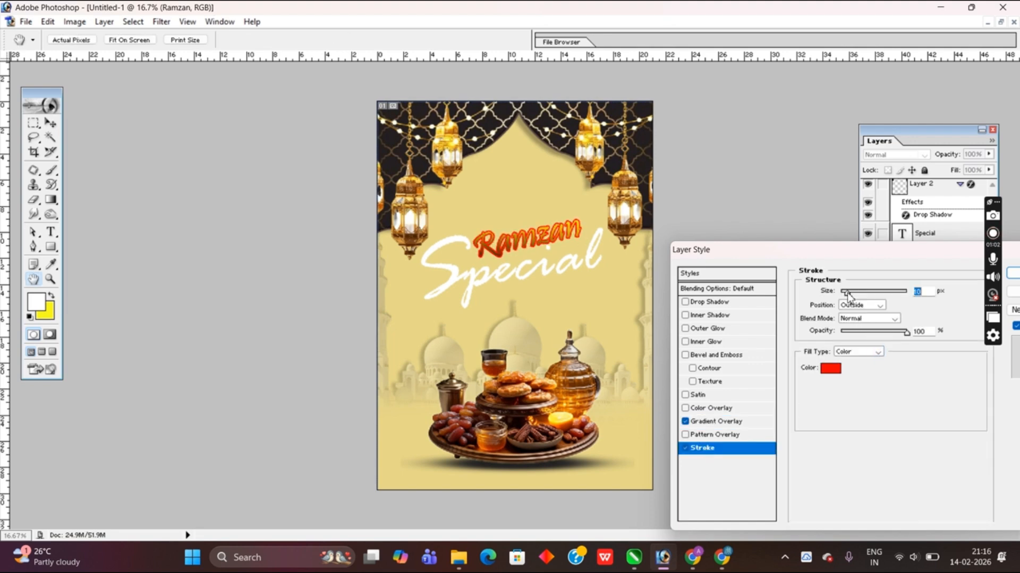
left_click(830, 368)
left_click(552, 254)
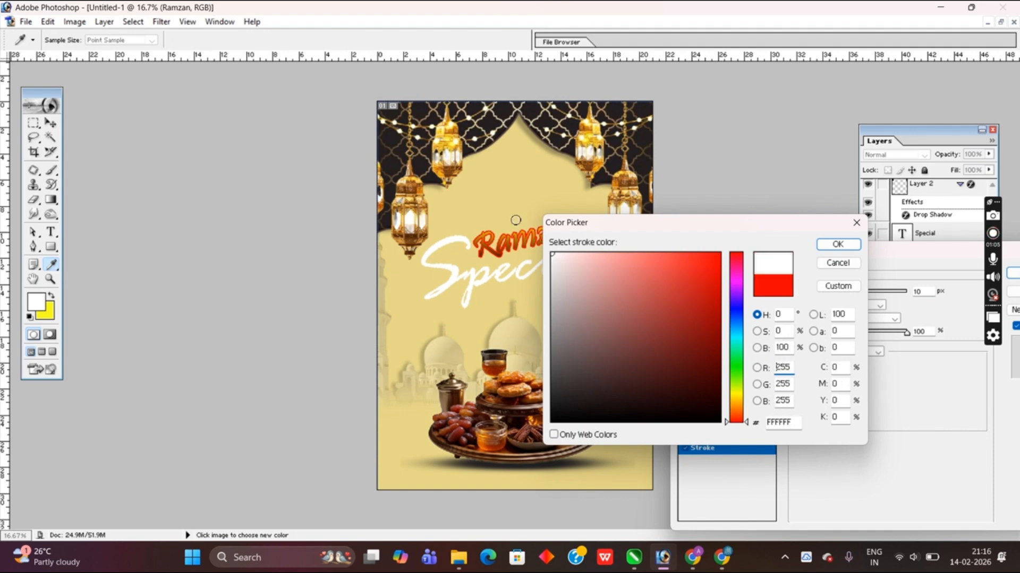
left_click(837, 246)
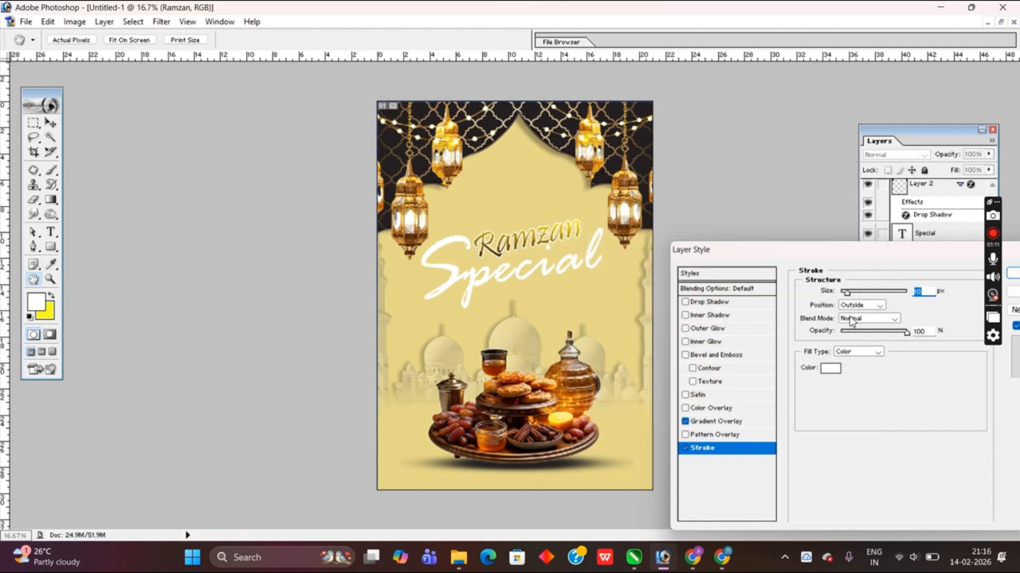
left_click_drag(849, 294, 843, 296)
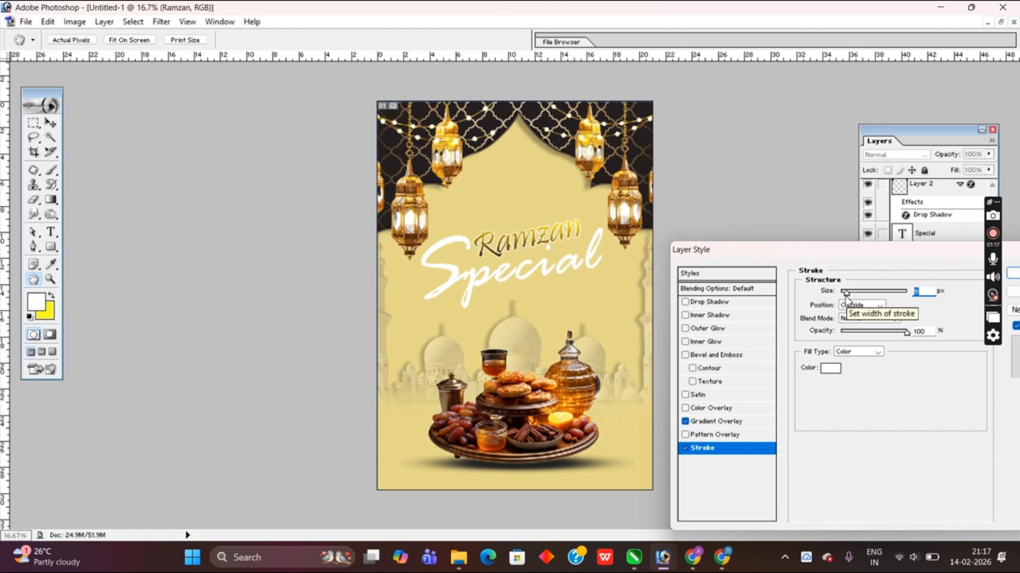
left_click(831, 368)
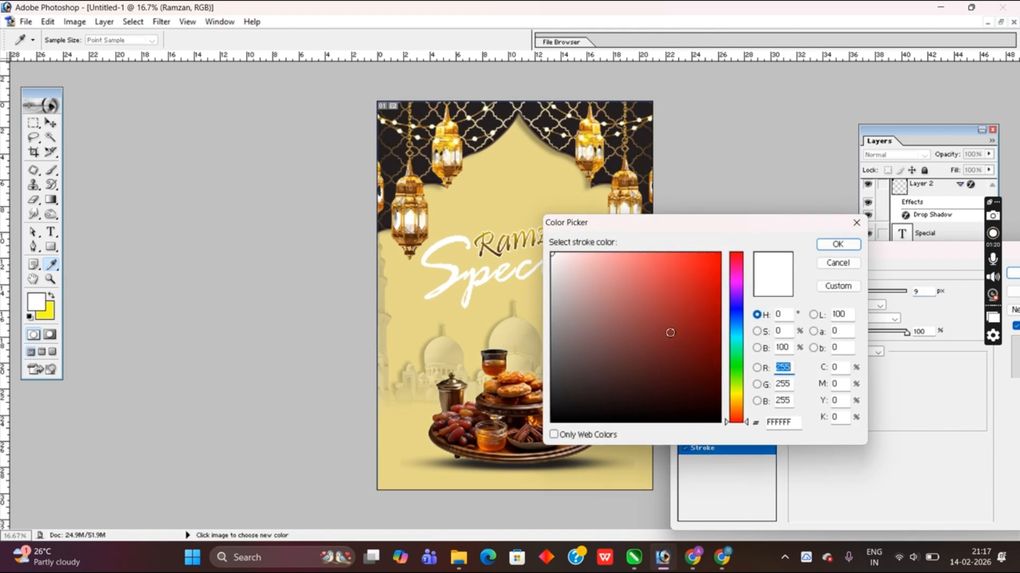
left_click(719, 422)
left_click(838, 245)
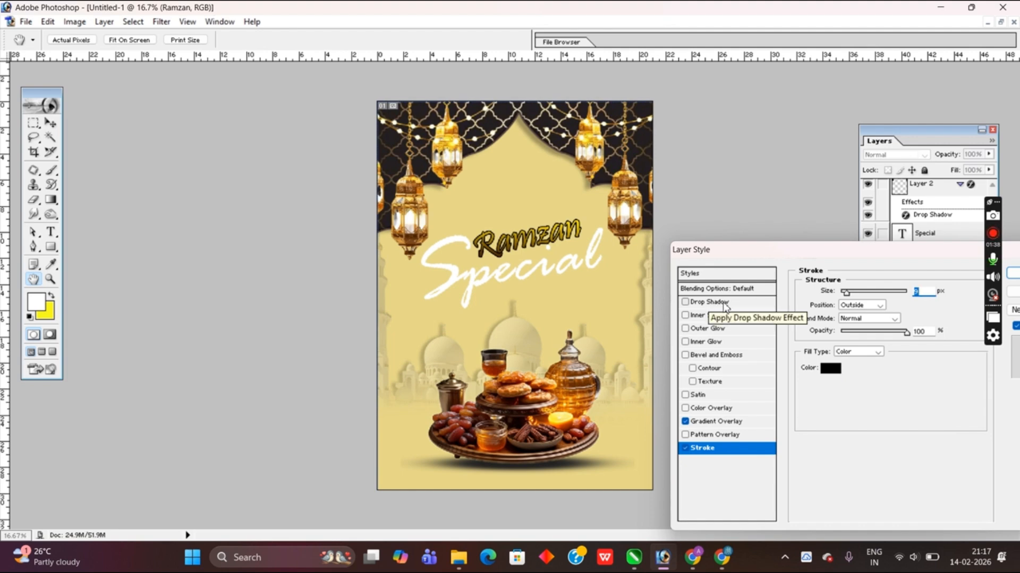
Step: Try a Drop Shadow on the "Ramzan" text with 29% noise, 22 px distance, 16% spread and a -36° angle
left_click(685, 302)
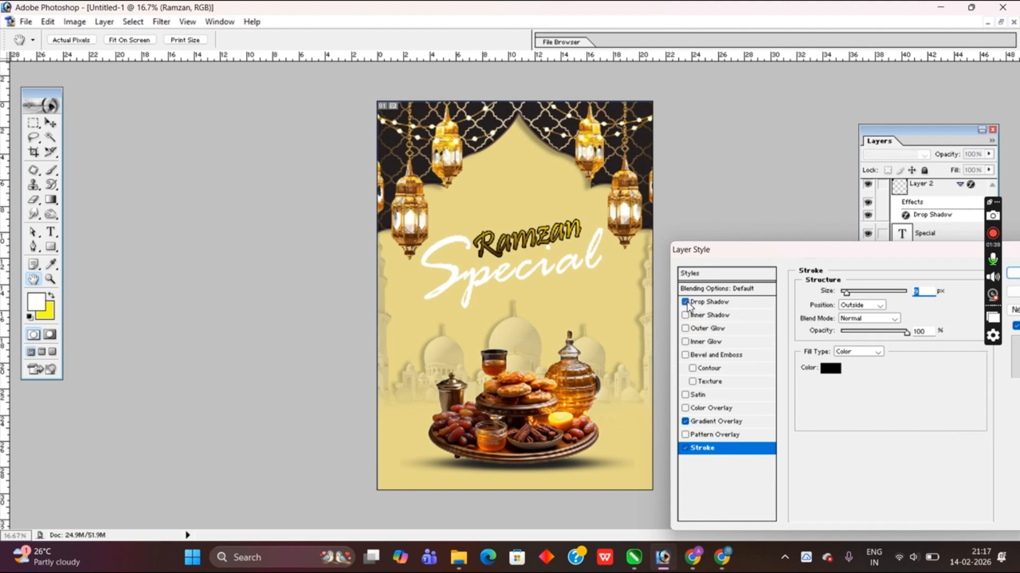
left_click(745, 303)
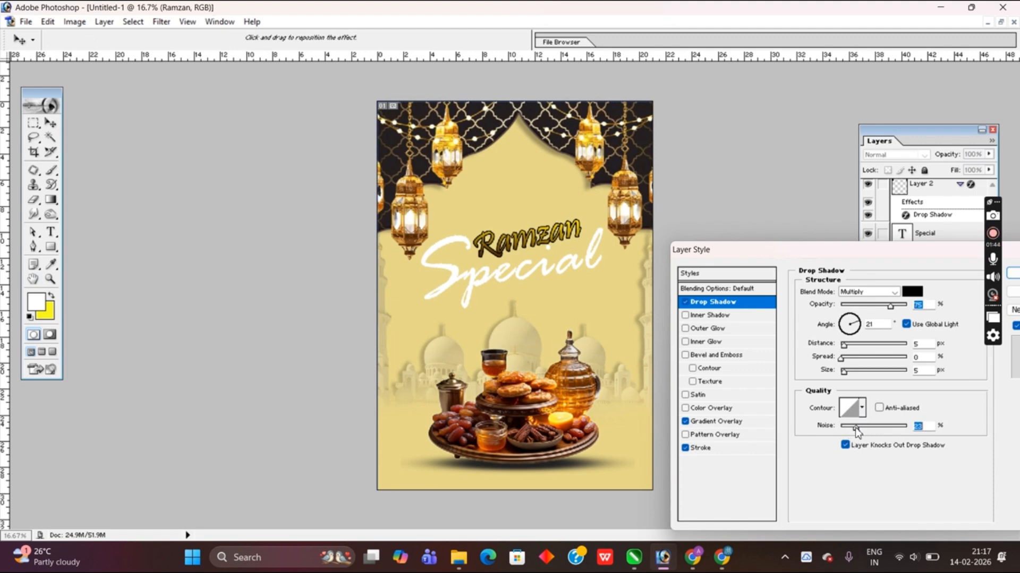
left_click_drag(856, 428, 859, 427)
mouse_move(844, 345)
left_mouse_down()
mouse_move(855, 345)
mouse_move(851, 359)
left_mouse_up()
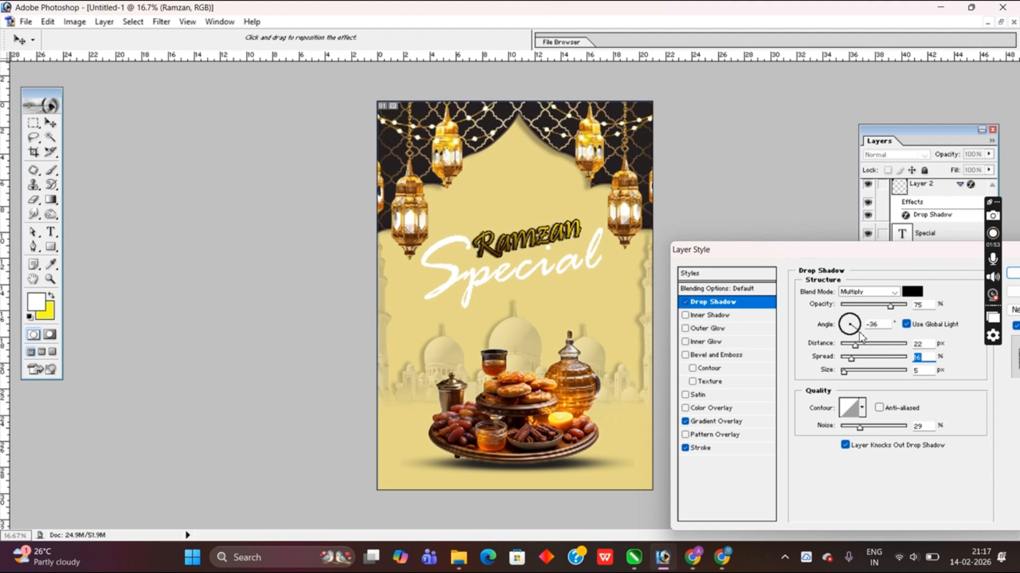
left_click(860, 336)
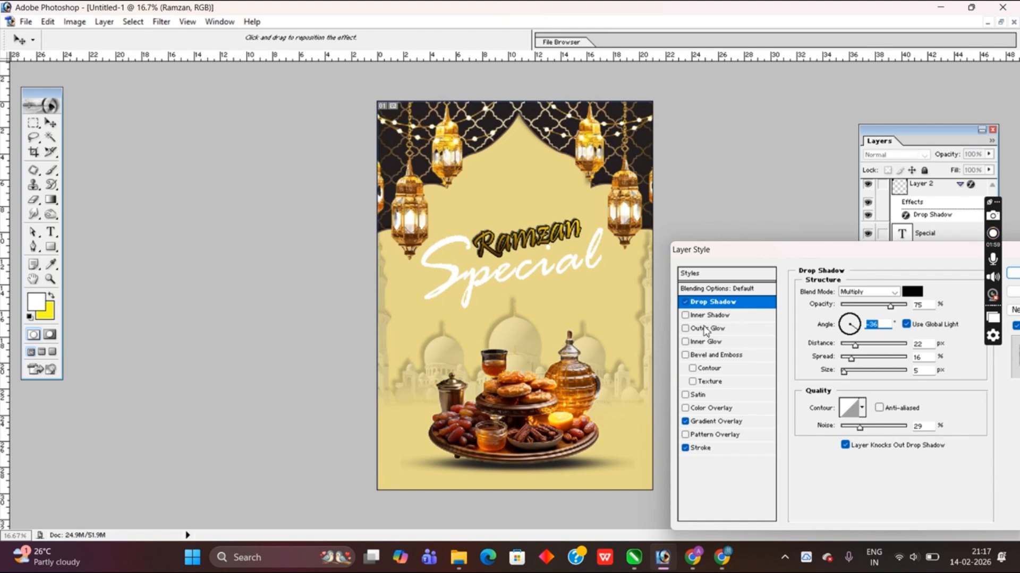
left_click(685, 302)
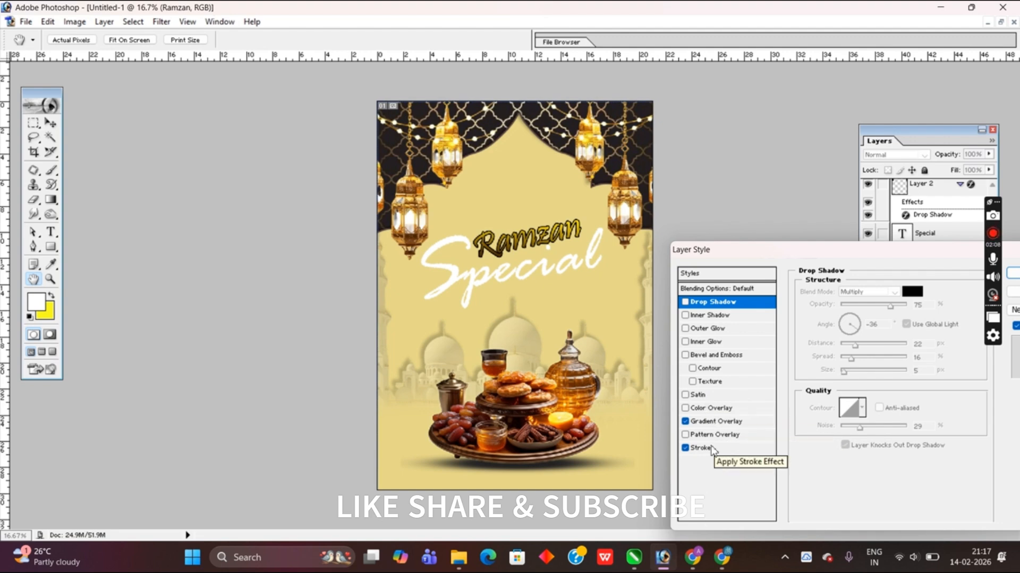
Step: Recolour the "Ramzan" text's Stroke from black to a dark golden-brown shade and accept the colour
left_click(685, 449)
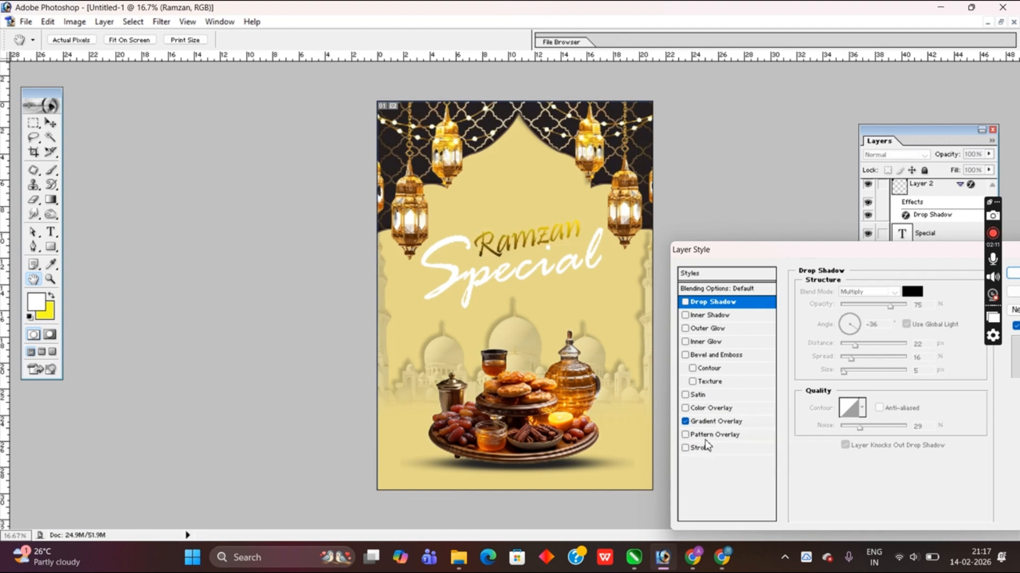
left_click(721, 448)
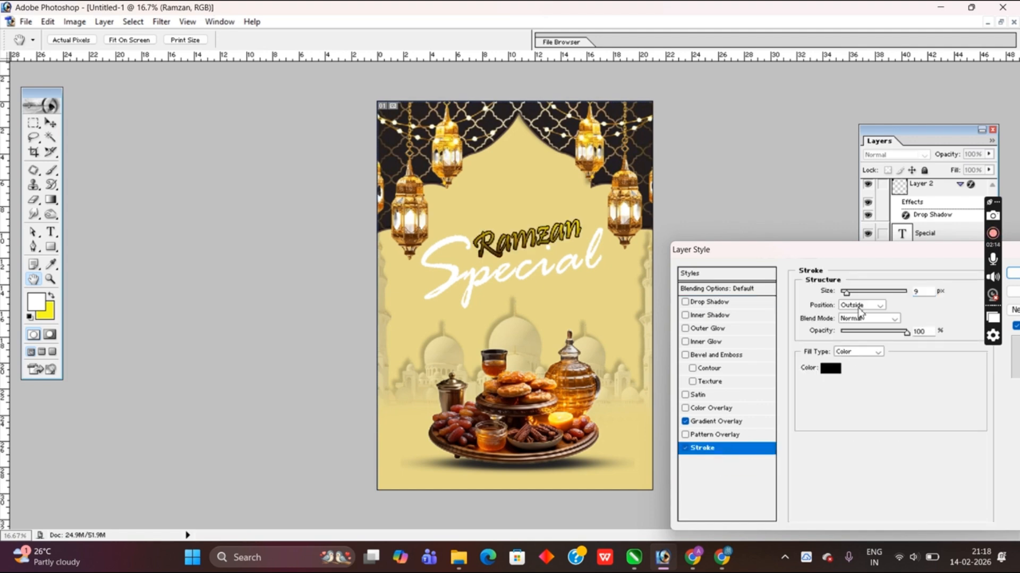
left_click(830, 369)
left_click(453, 295)
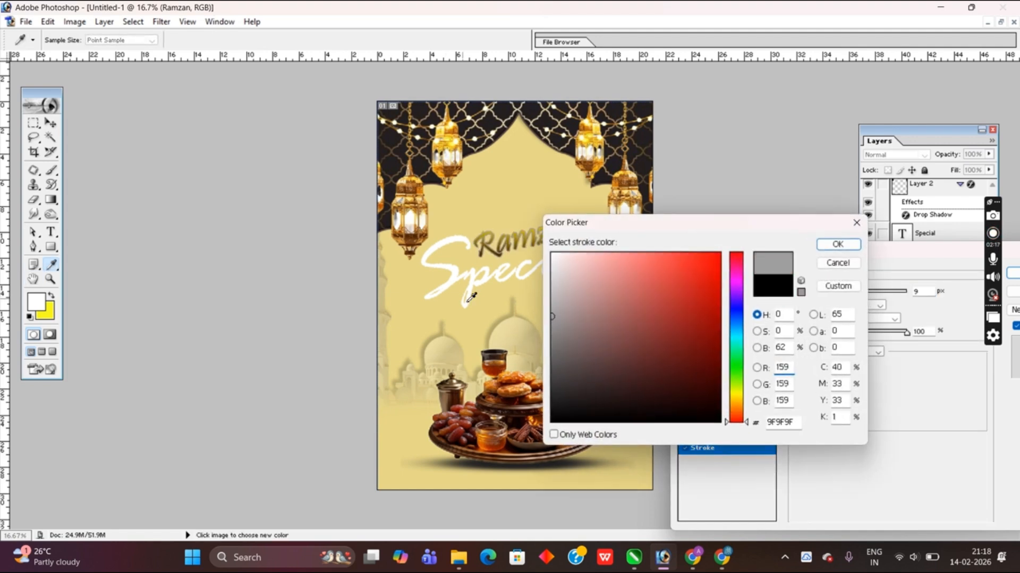
left_click(736, 396)
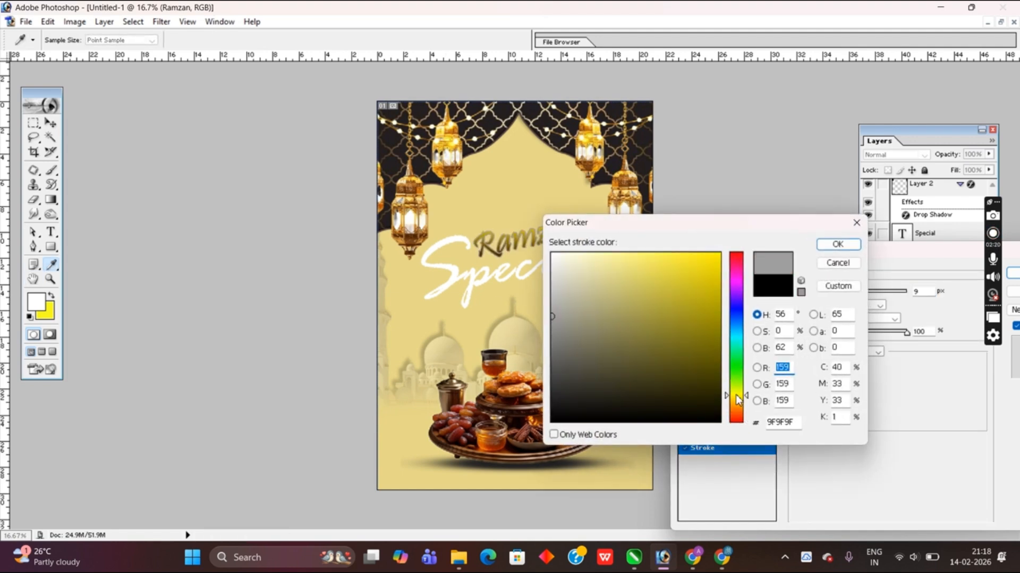
left_click(704, 376)
mouse_move(705, 376)
left_mouse_down()
mouse_move(750, 384)
mouse_move(751, 343)
mouse_move(747, 407)
left_mouse_up()
key("Return")
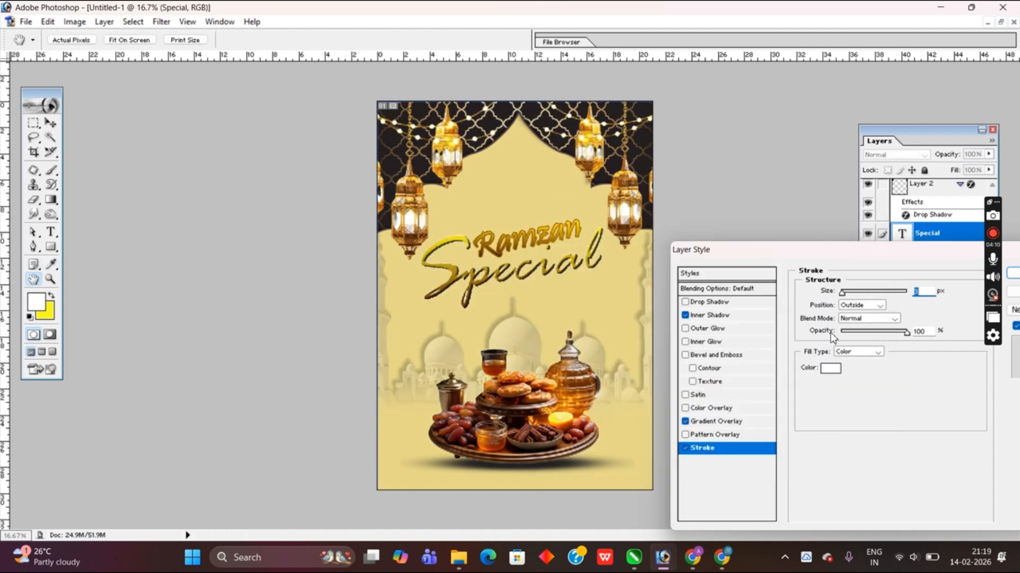
Step: Remove the Stroke from the "Special" text and add a Drop Shadow coloured grey 696969
left_click(686, 449)
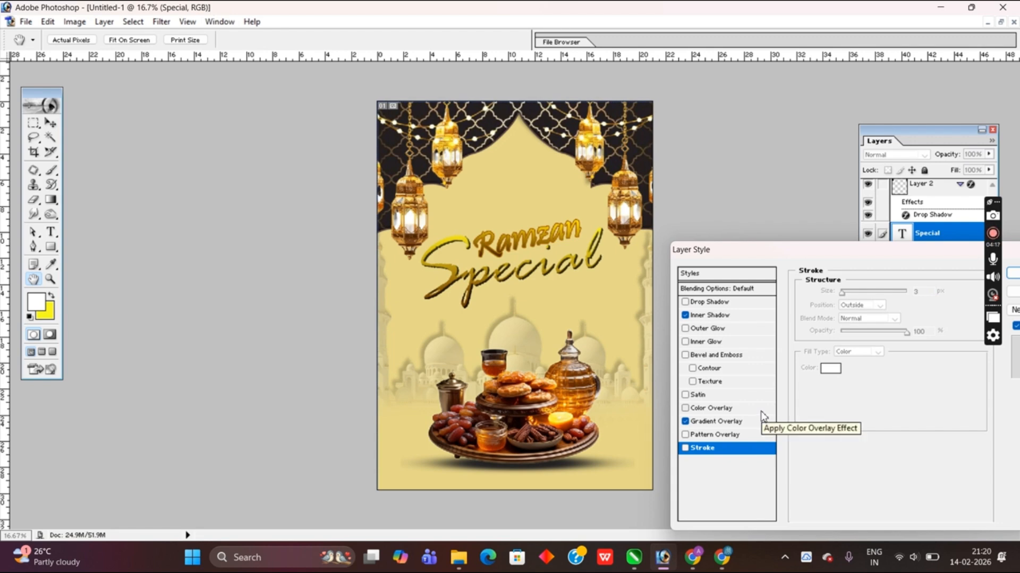
left_click(722, 316)
left_click(721, 306)
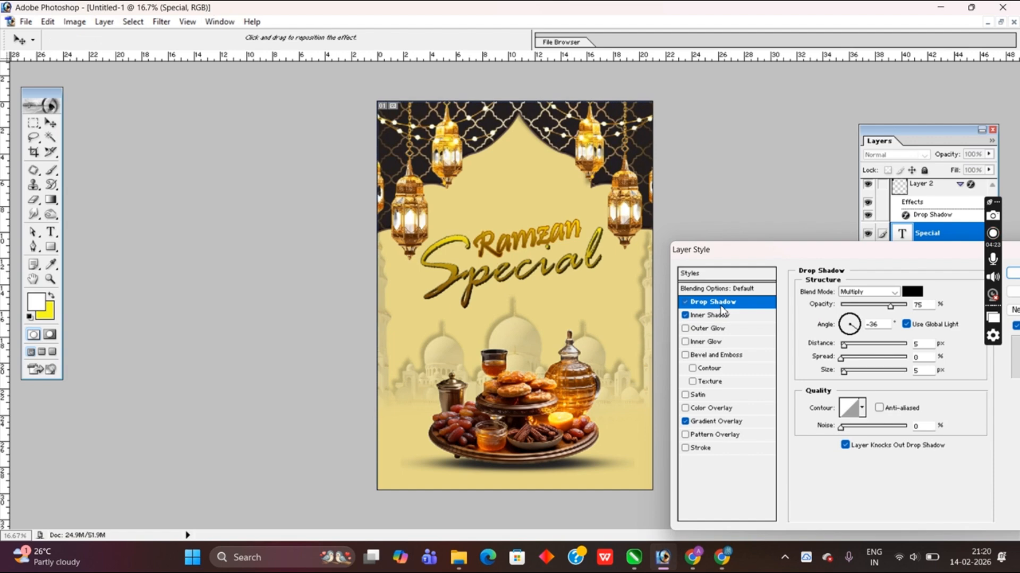
left_click(908, 292)
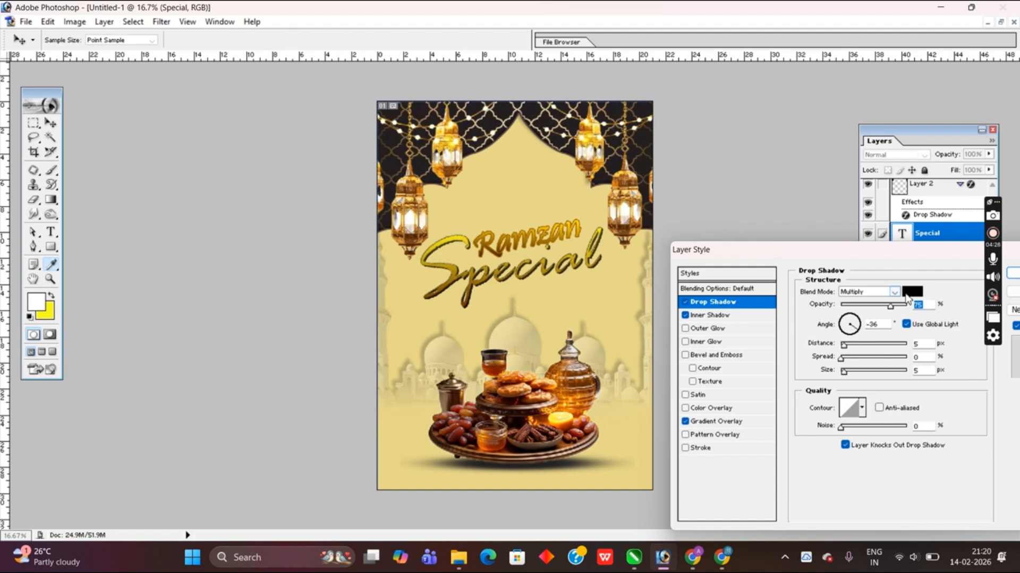
left_click(604, 333)
mouse_move(581, 346)
left_mouse_down()
mouse_move(590, 337)
mouse_move(573, 326)
left_mouse_up()
left_click_drag(629, 357, 538, 352)
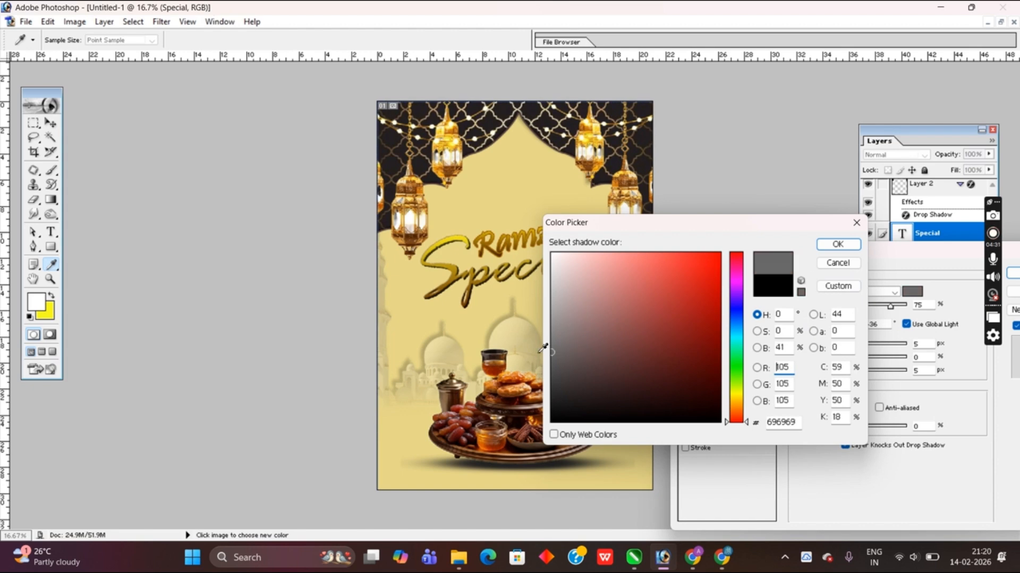
left_click(837, 244)
Step: Set the "Special" drop shadow to 11 px distance, 2% spread and Soft Light blend mode, and apply the style
mouse_move(841, 359)
left_mouse_down()
mouse_move(857, 345)
mouse_move(847, 346)
left_mouse_up()
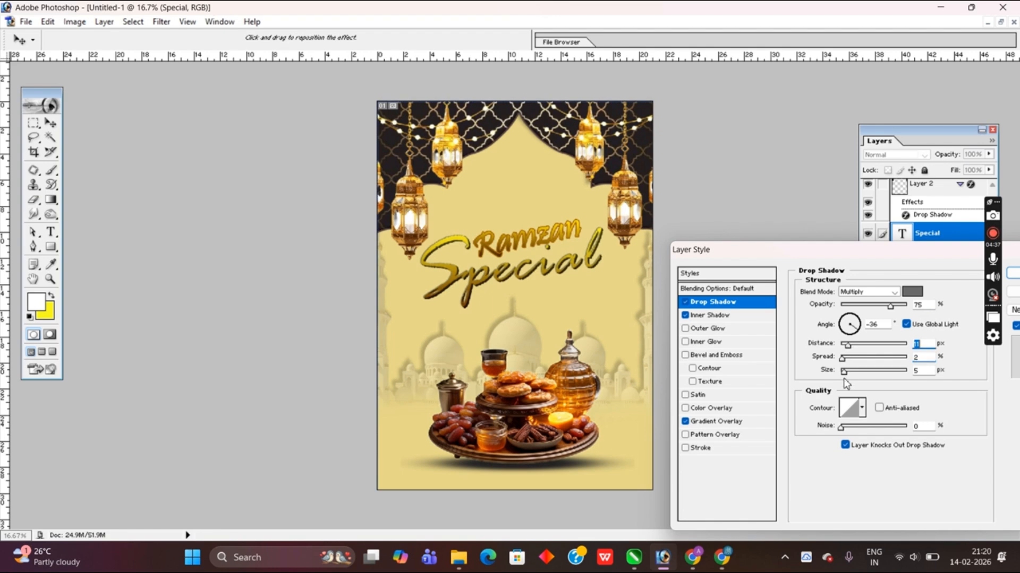
left_click(912, 292)
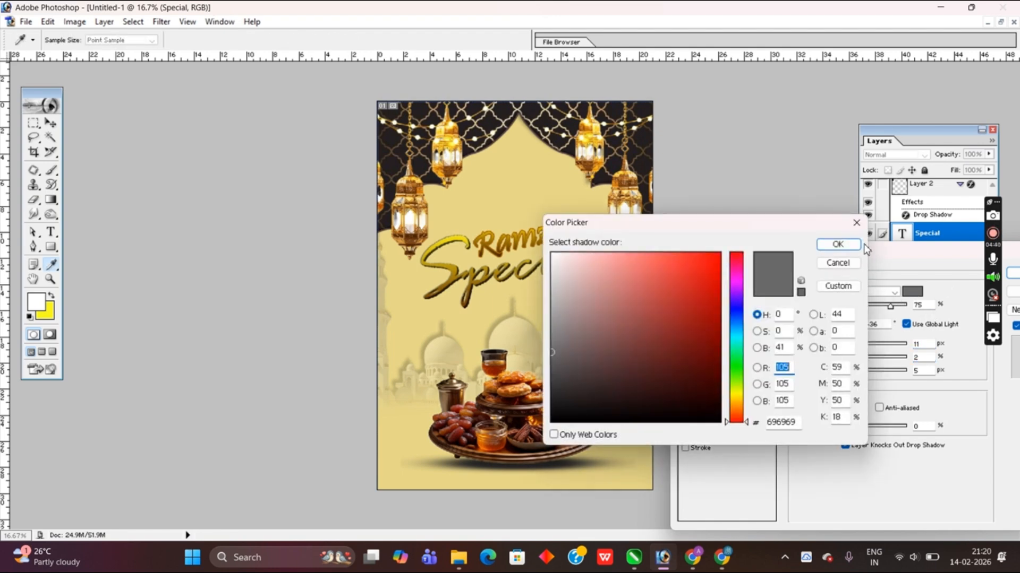
left_click(859, 242)
left_click(895, 292)
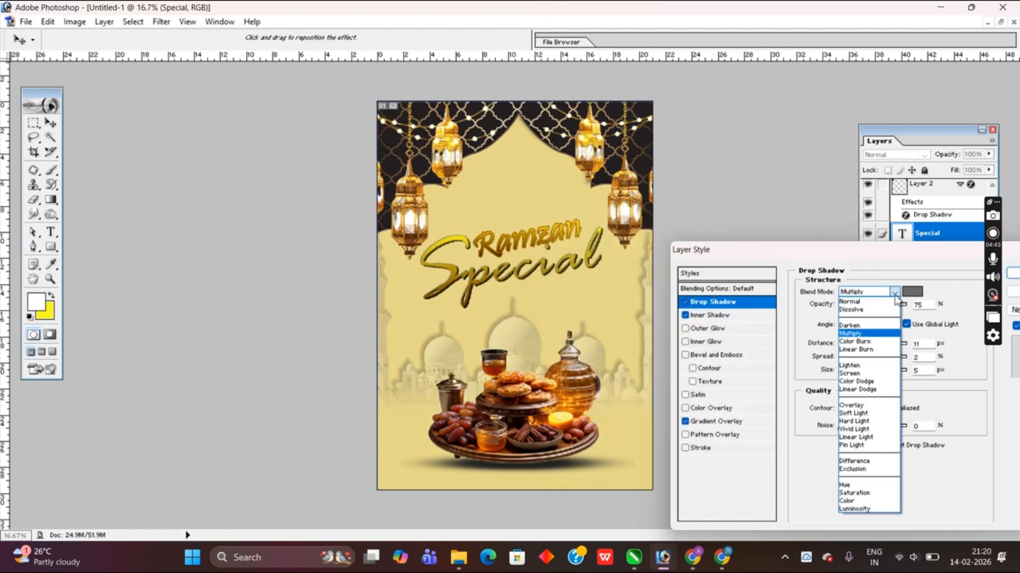
left_click(860, 415)
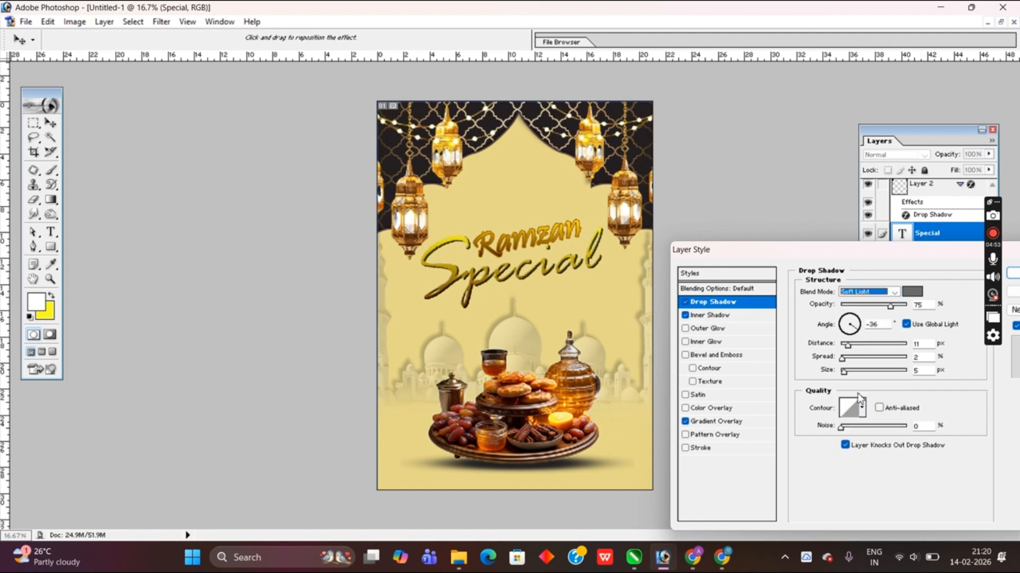
key("Return")
key("u")
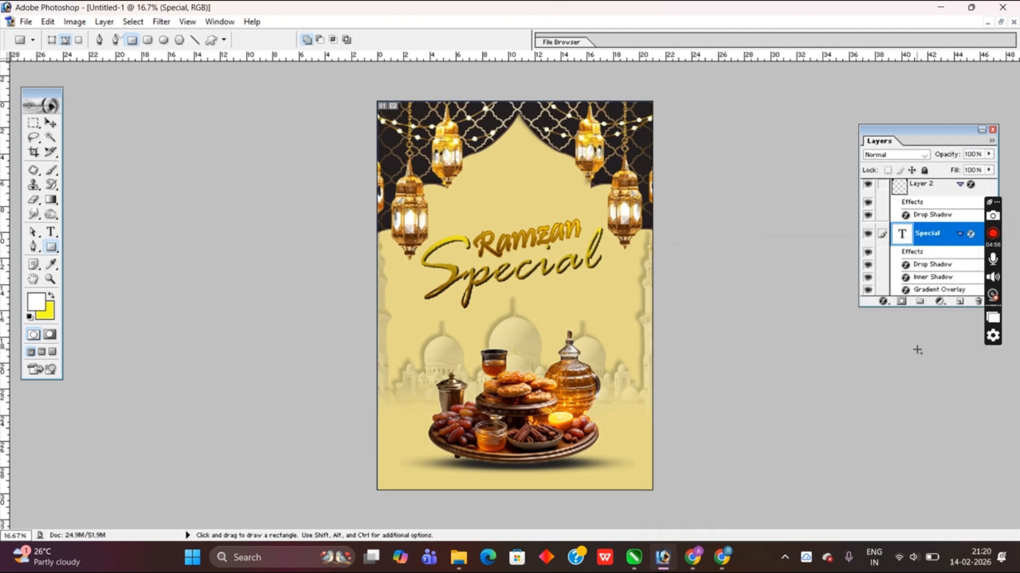
Step: Select the "Ramzan" text layer and open its list of layer effects
scroll(922, 254, "down", 4)
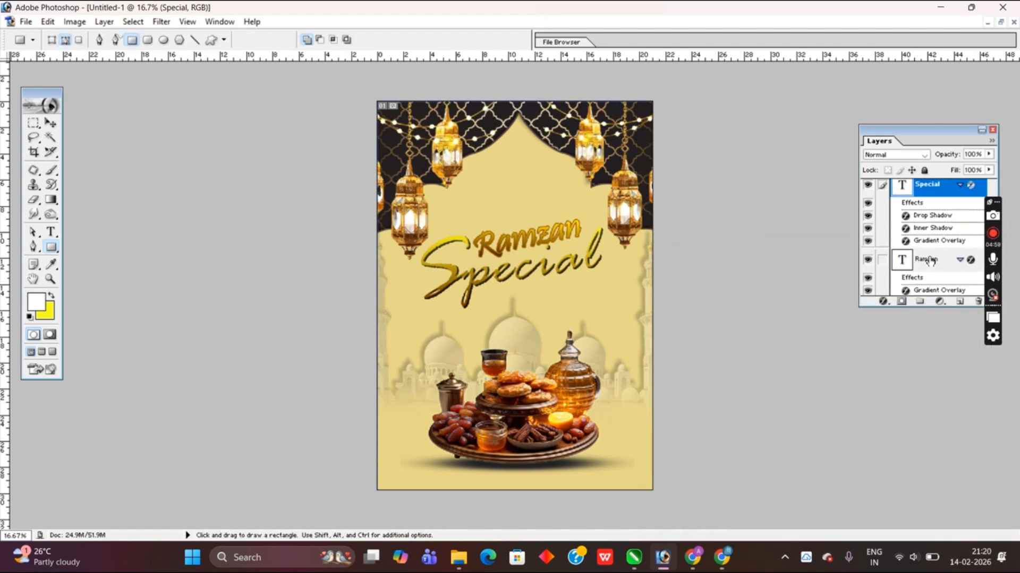
left_click(929, 261)
left_click(890, 303)
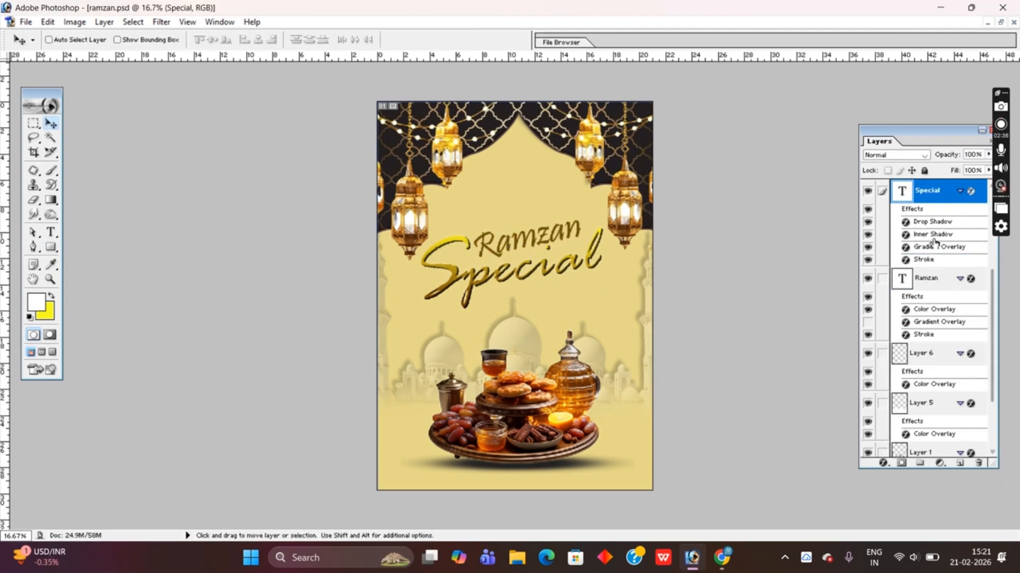
Step: Duplicate the "Ramzan" text layer and place the copy just below "Special" on the poster
scroll(931, 376, "up", 5)
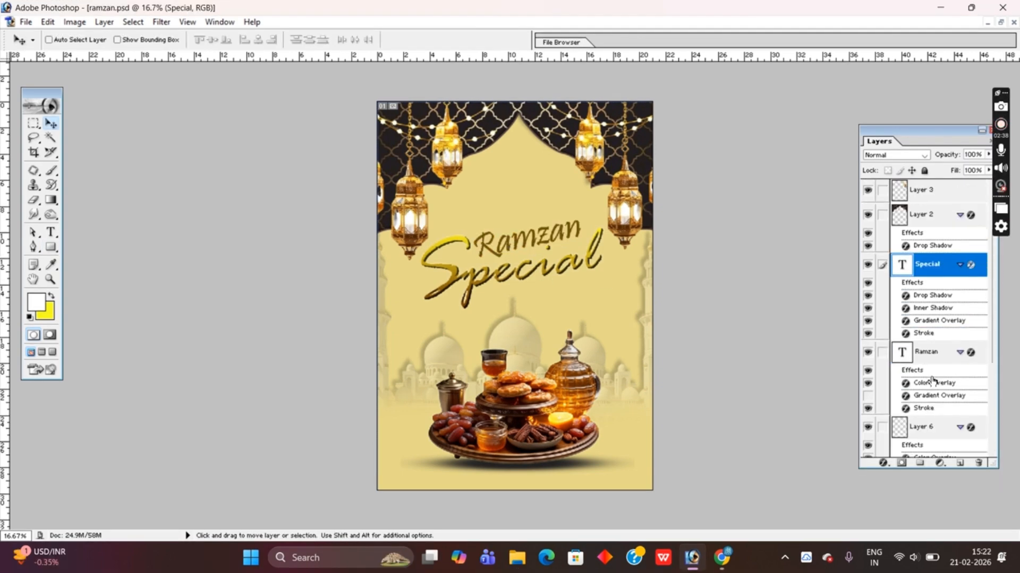
scroll(933, 279, "down", 3)
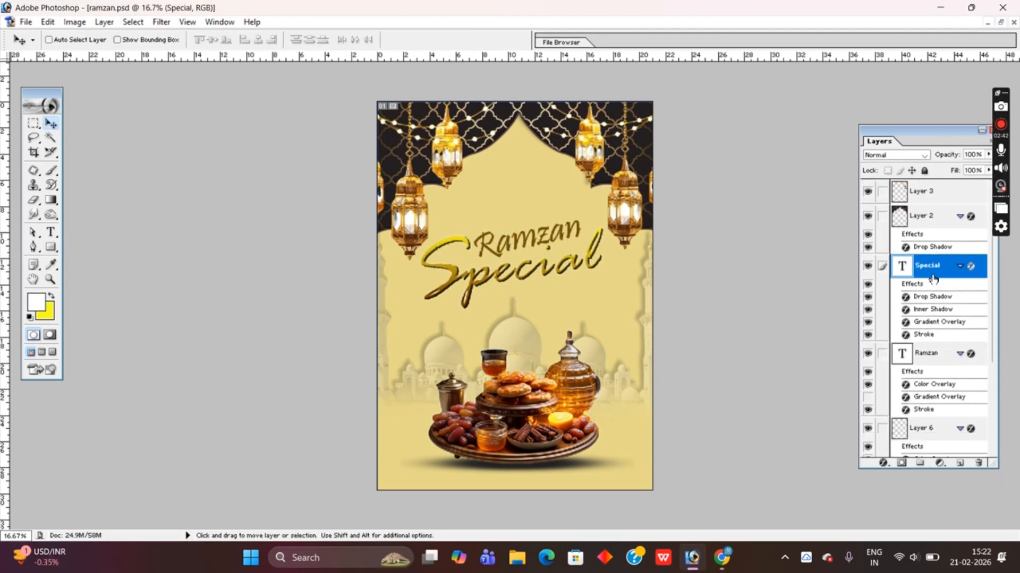
left_click(951, 360)
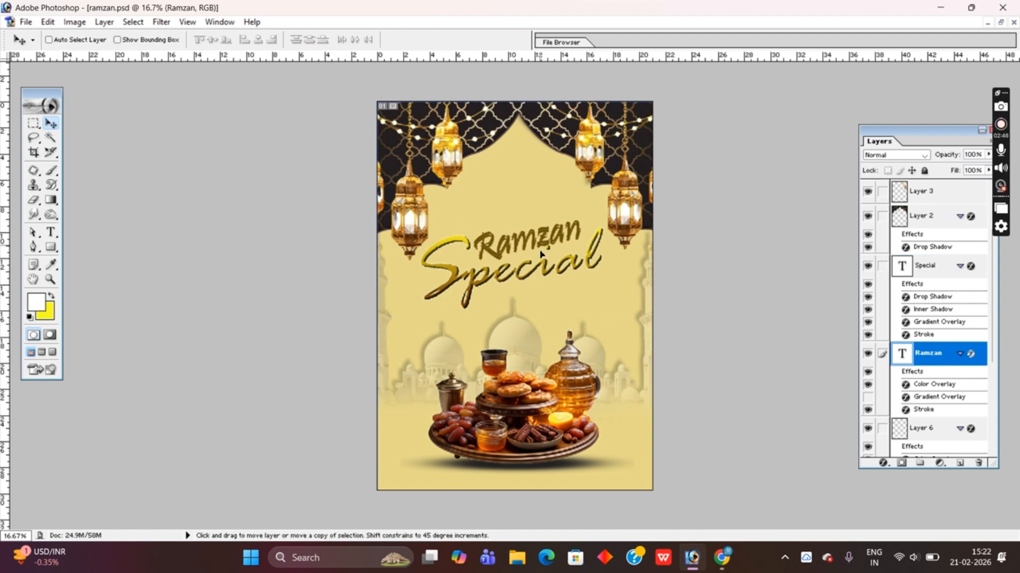
left_click_drag(537, 245, 556, 307)
Step: Replace the wording of the duplicated "Ramzan" text with "Food here"
left_click(56, 236)
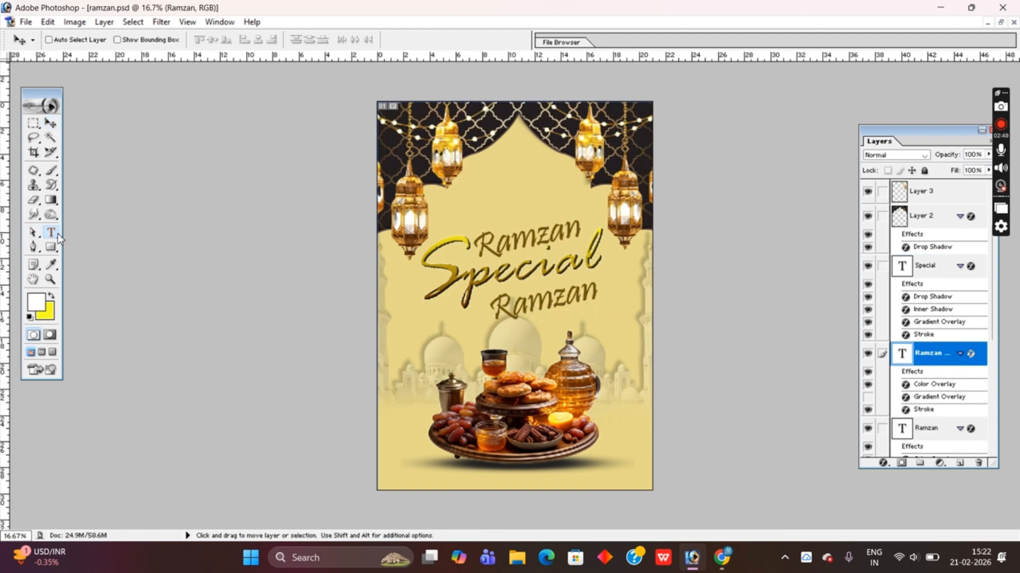
double_click(556, 297)
key("BackSpace")
type("food")
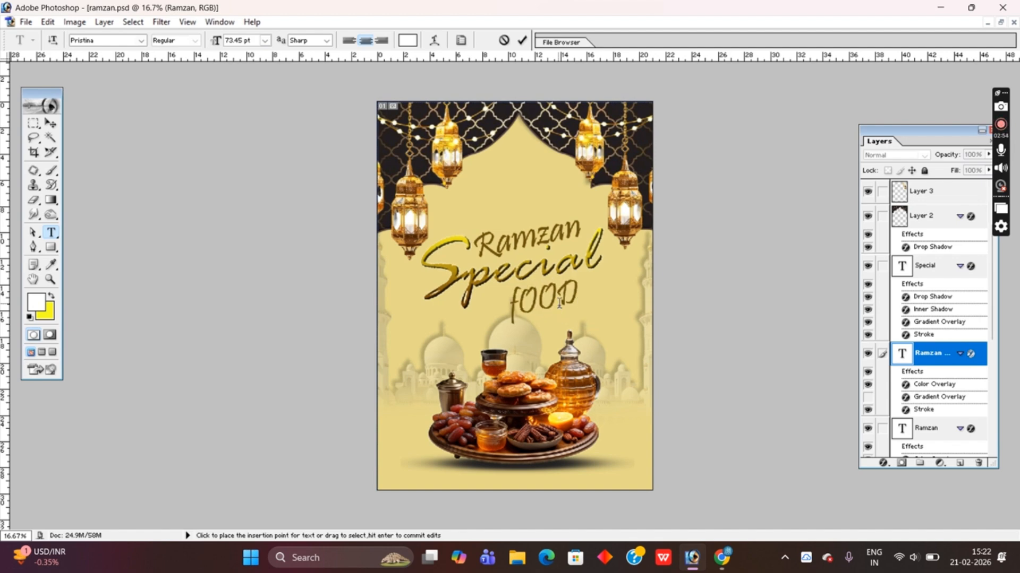
type(" here")
key("BackSpace")
key("BackSpace")
key("BackSpace")
key("BackSpace")
key("BackSpace")
key("BackSpace")
key("BackSpace")
key("BackSpace")
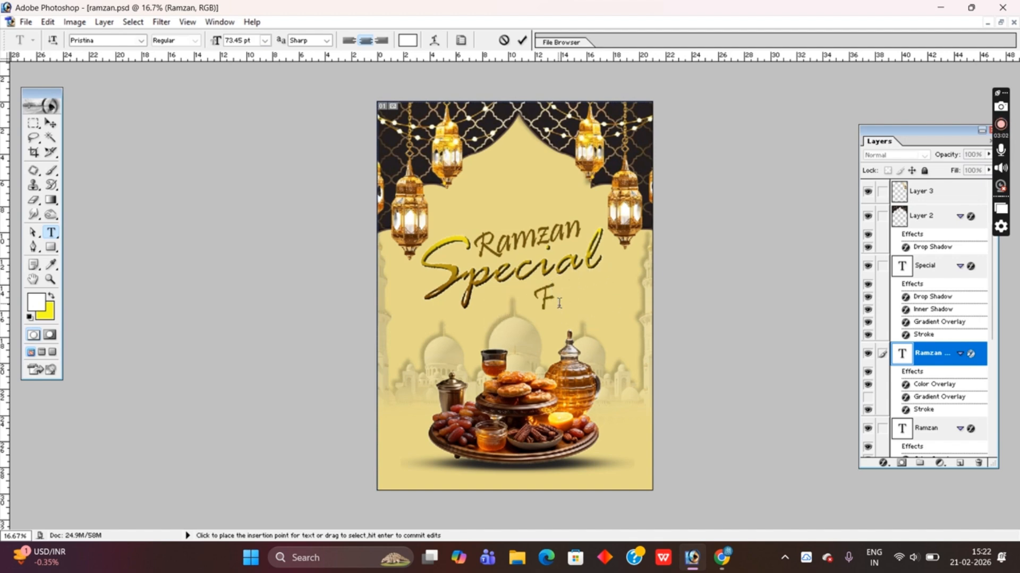
type("ood here")
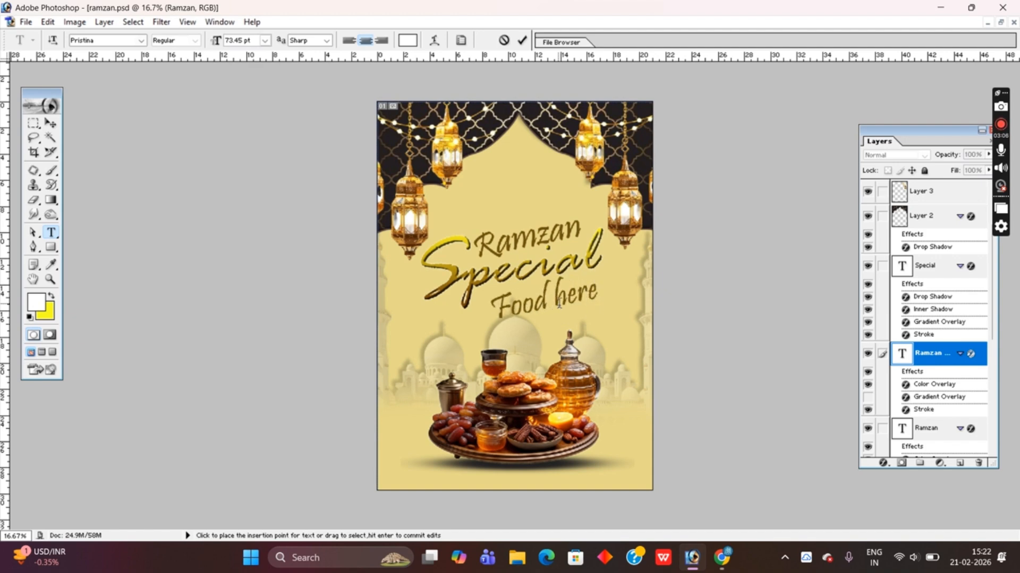
Step: Scale down the "Food here" text and position it under the end of "Special"
left_click(50, 123)
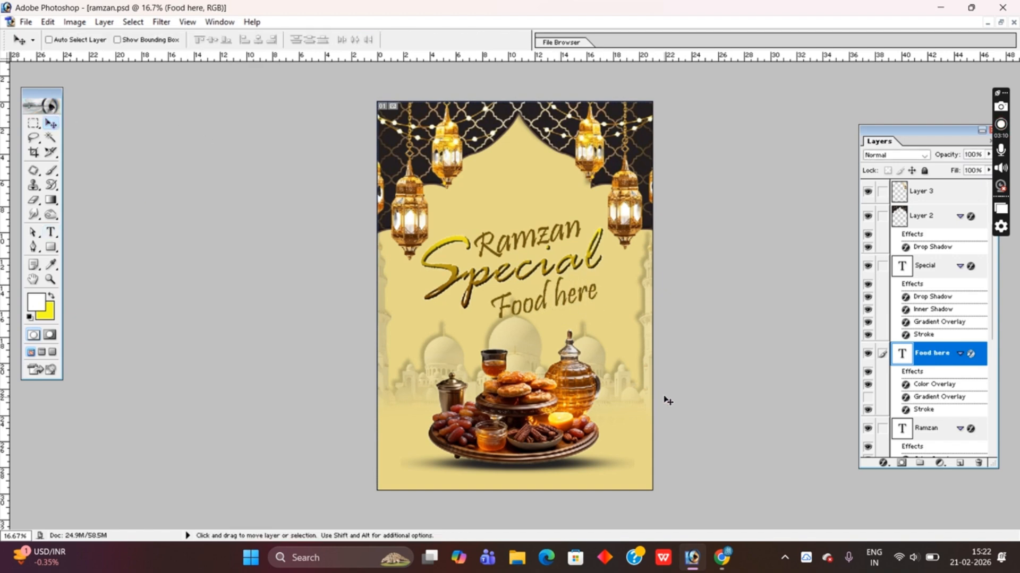
key("ctrl+t")
left_click_drag(600, 321, 574, 292)
key("Return")
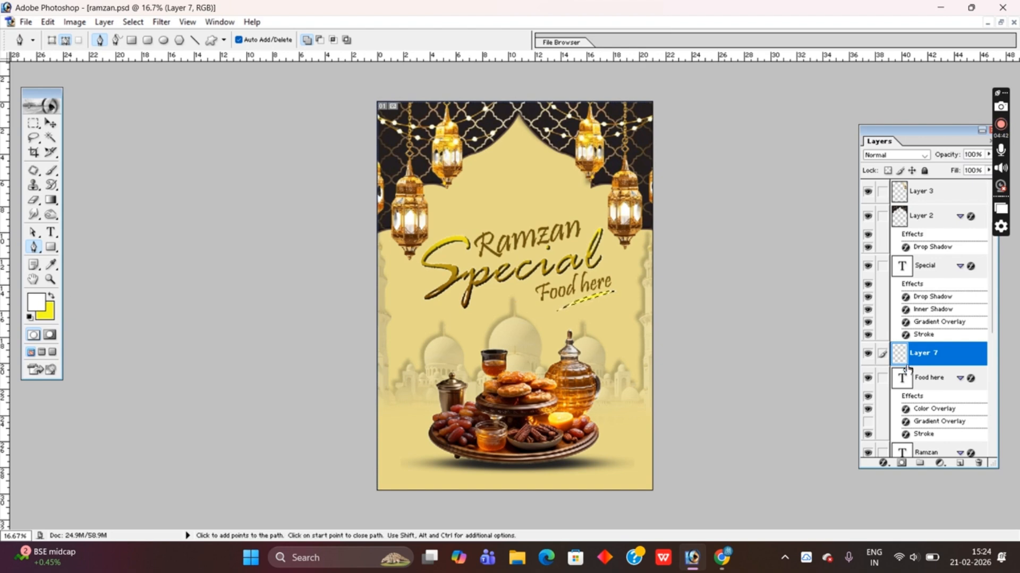
Step: Apply a bright red Color Overlay to the swoosh shape under "Food here"
left_click(882, 465)
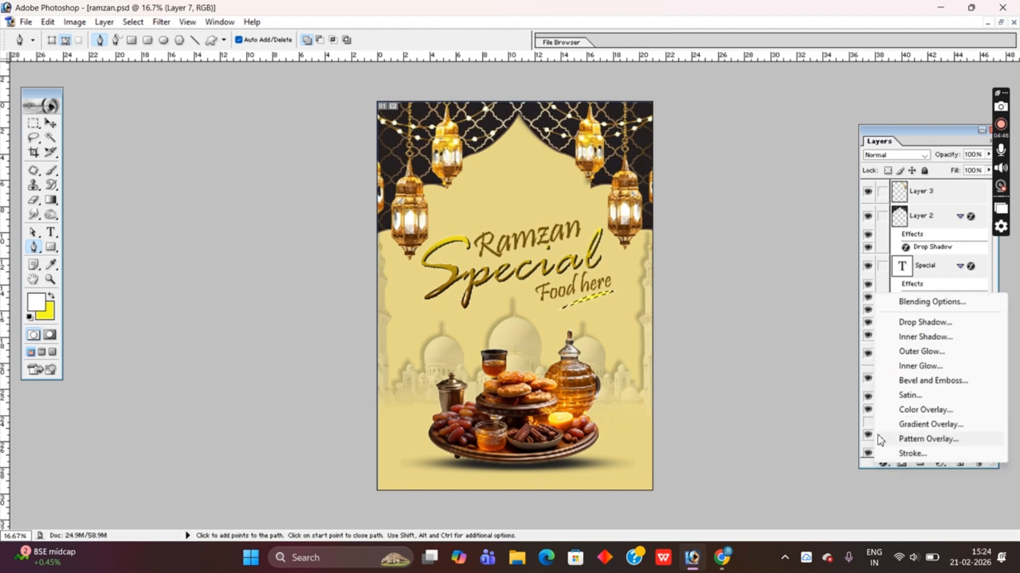
left_click(905, 421)
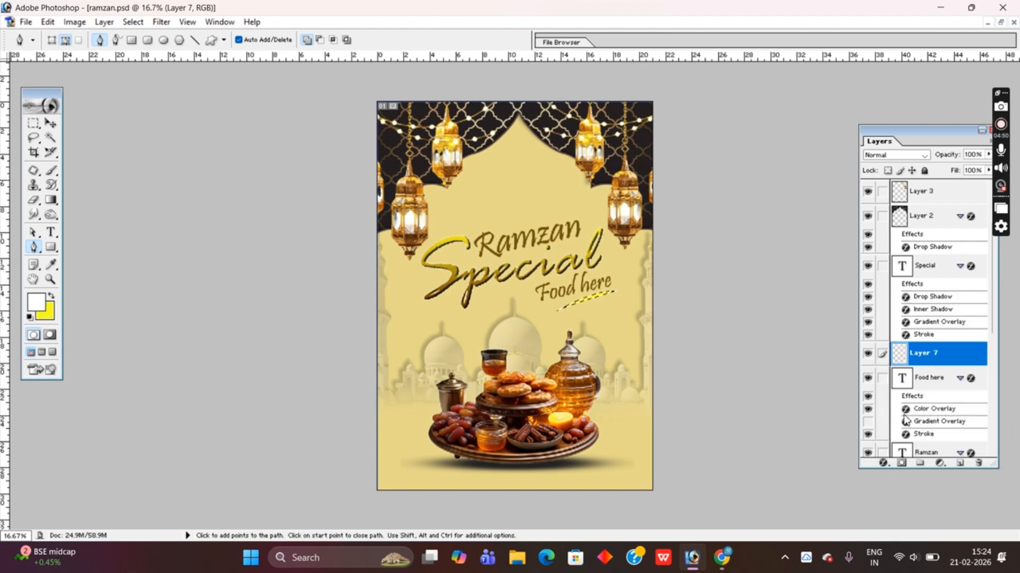
left_click(911, 291)
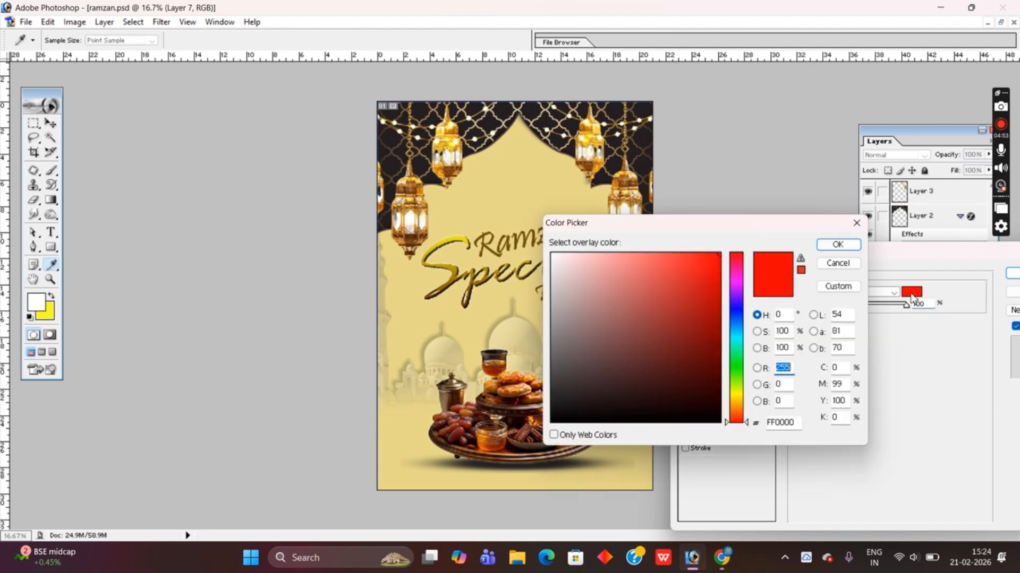
left_click(706, 257)
left_click(839, 245)
key("Return")
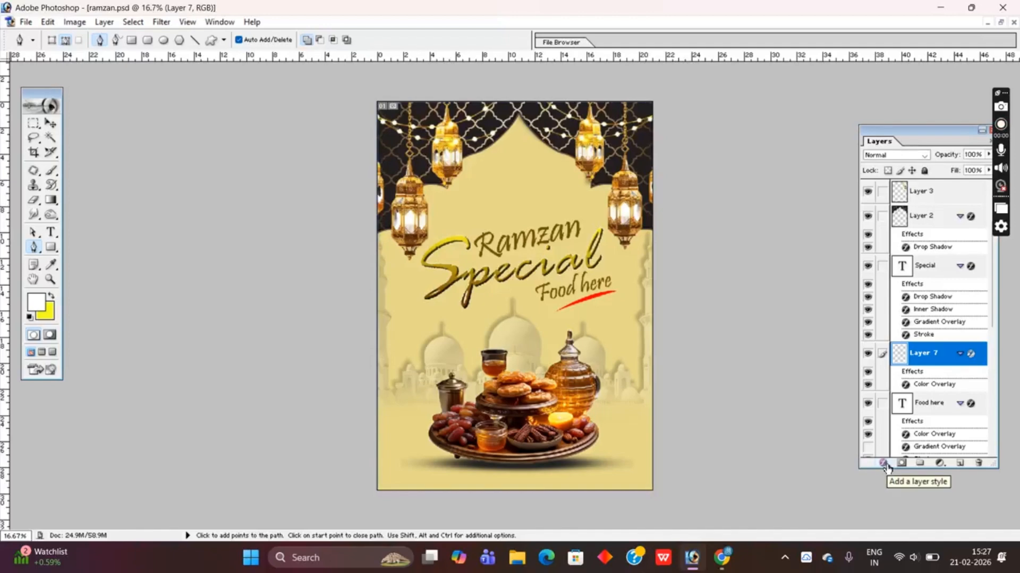
Step: Add a Drop Shadow to the red swoosh and turn its light angle toward the upper right
left_click(883, 463)
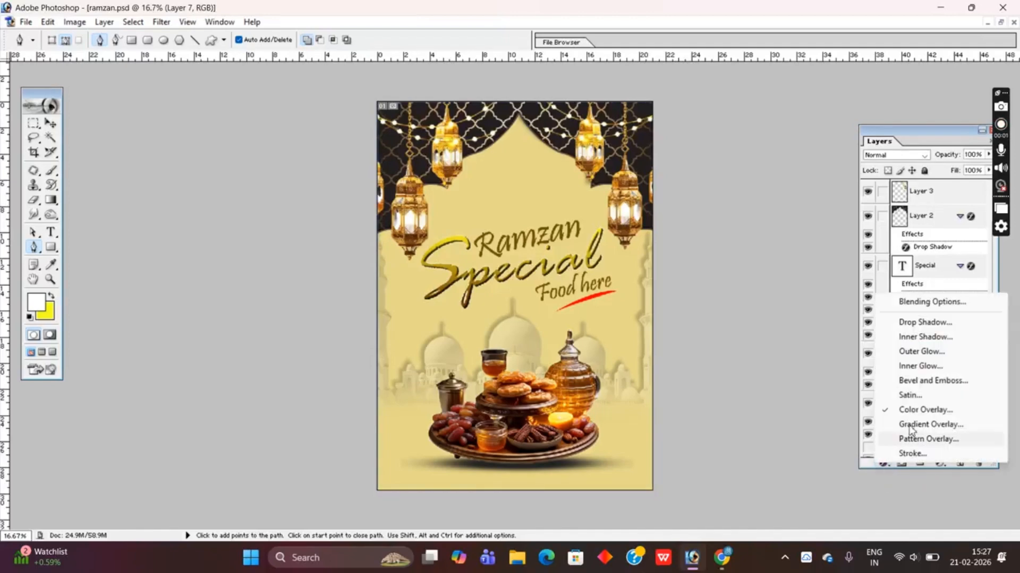
left_click(928, 324)
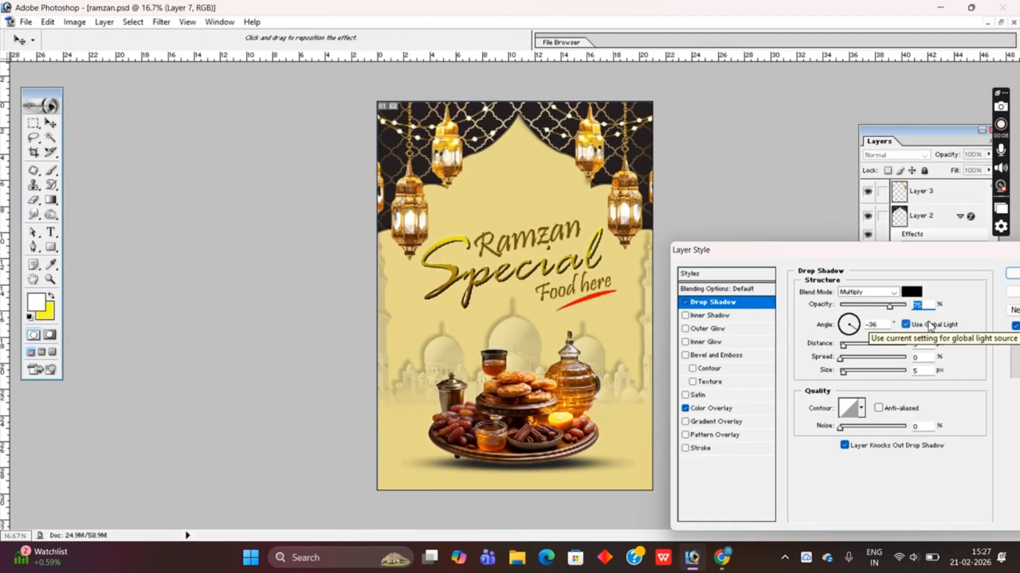
left_click_drag(857, 333, 860, 317)
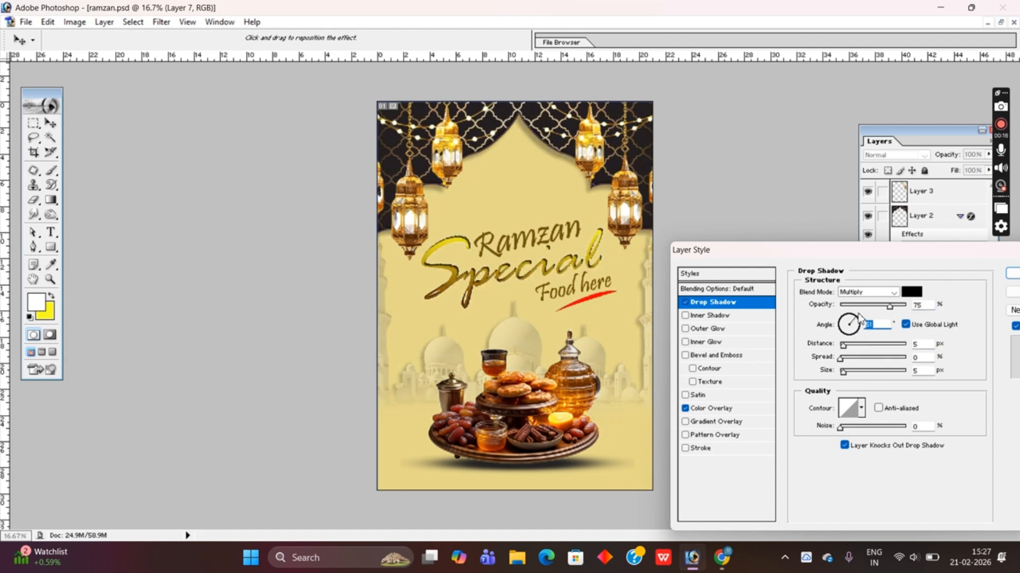
Step: Try to add a white FFFFFF Stroke around the red swoosh under "Food here"
left_click(740, 449)
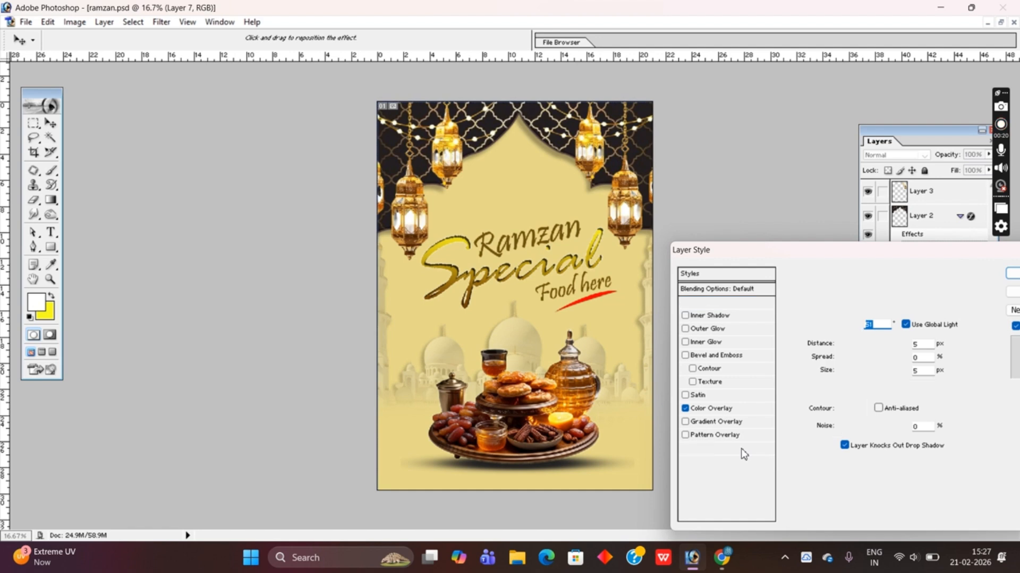
left_click(828, 370)
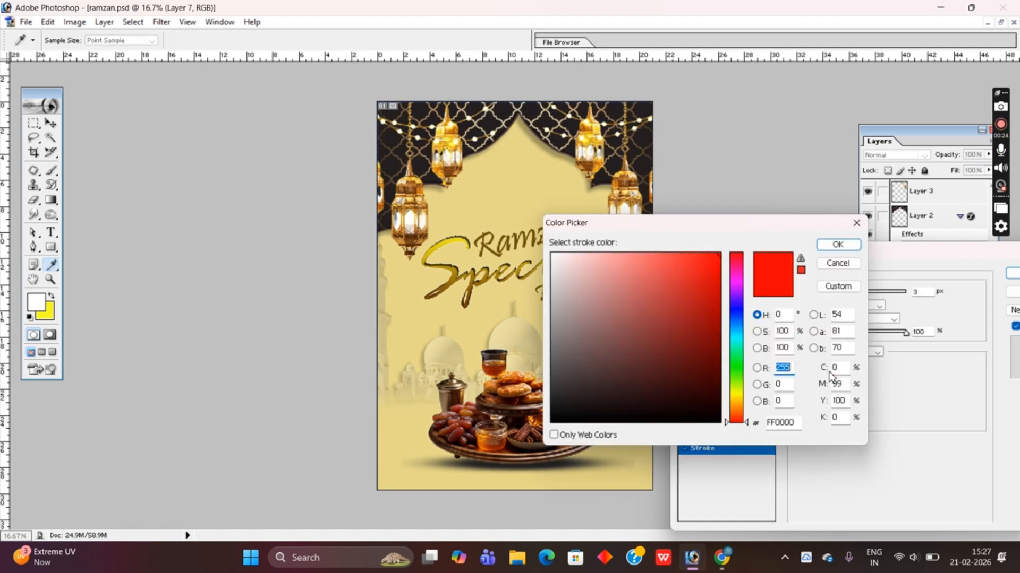
left_click_drag(816, 233, 941, 271)
left_click(733, 314)
left_click(677, 292)
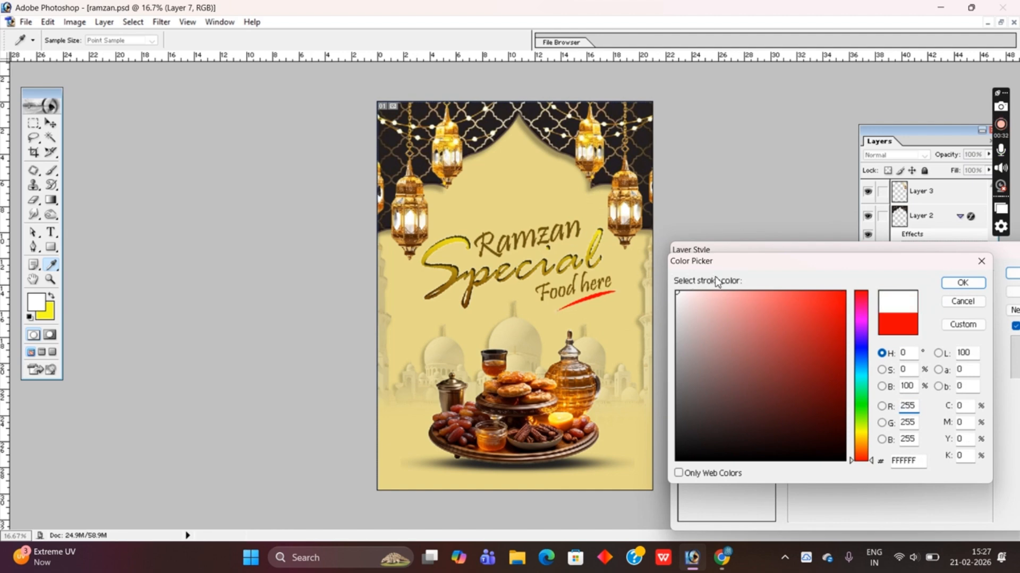
left_click(963, 283)
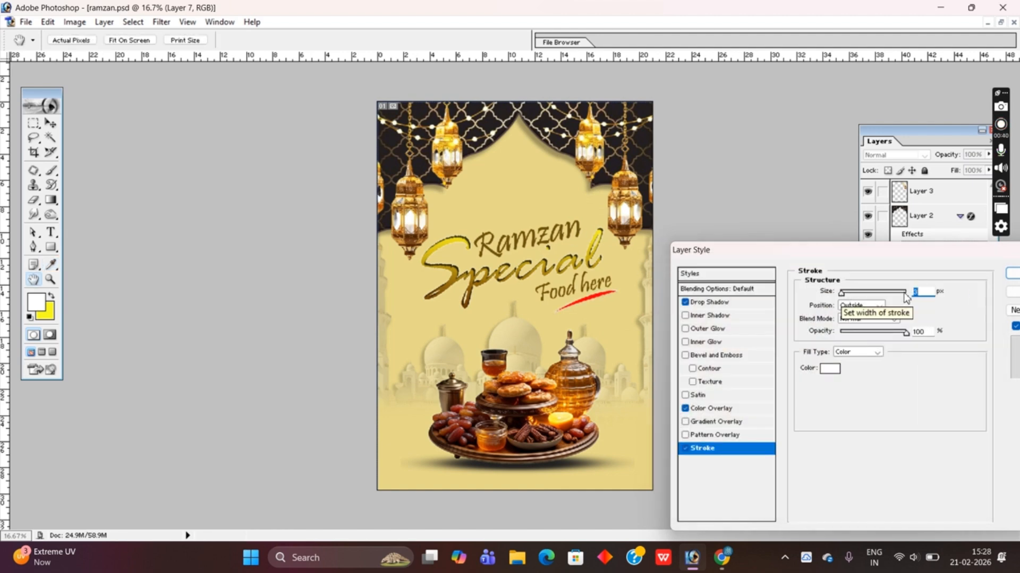
key("Return")
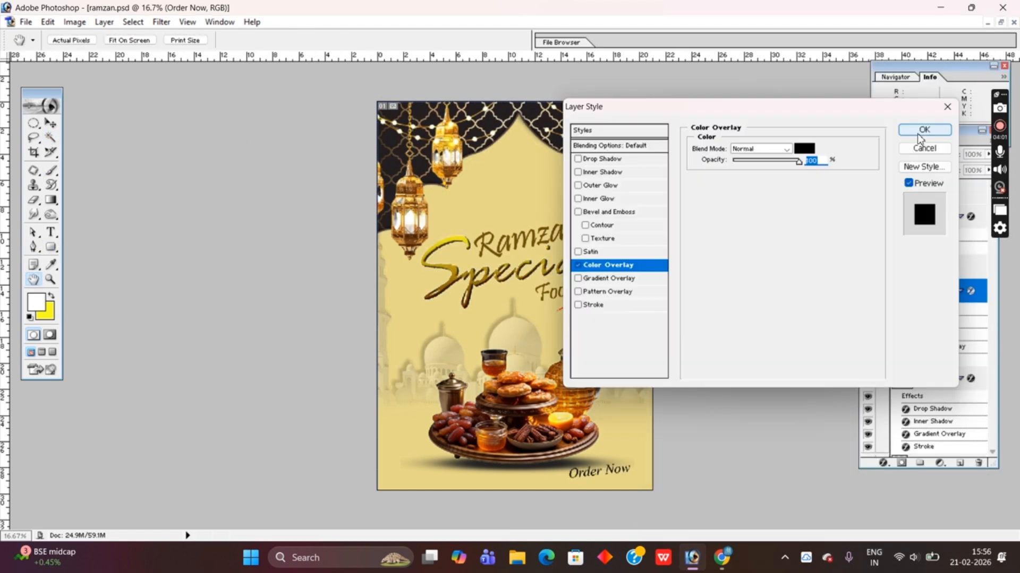
Step: Apply the black Color Overlay to the "Order Now" text and enlarge it in the poster's lower-right corner
left_click(919, 135)
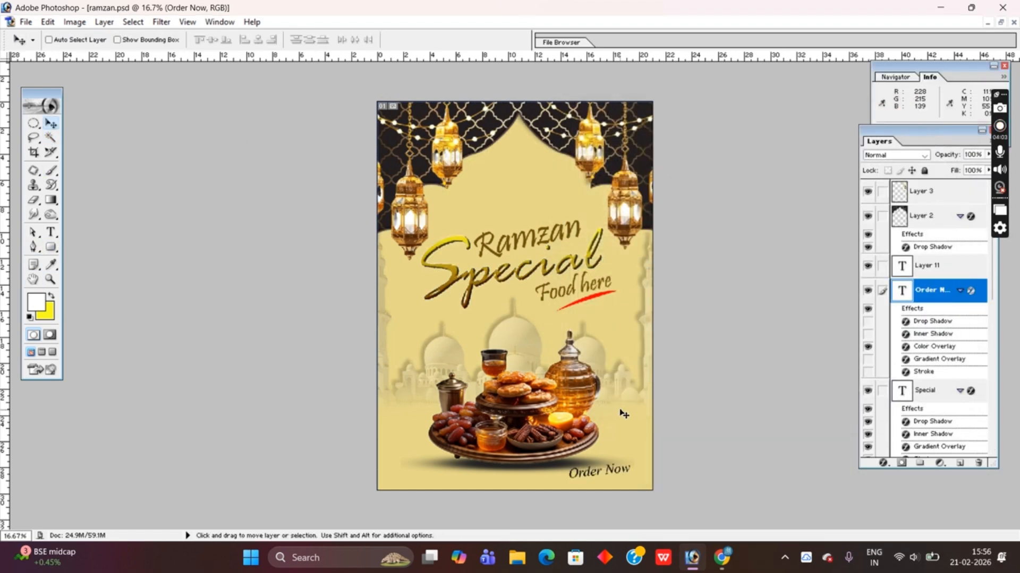
key("ctrl+t")
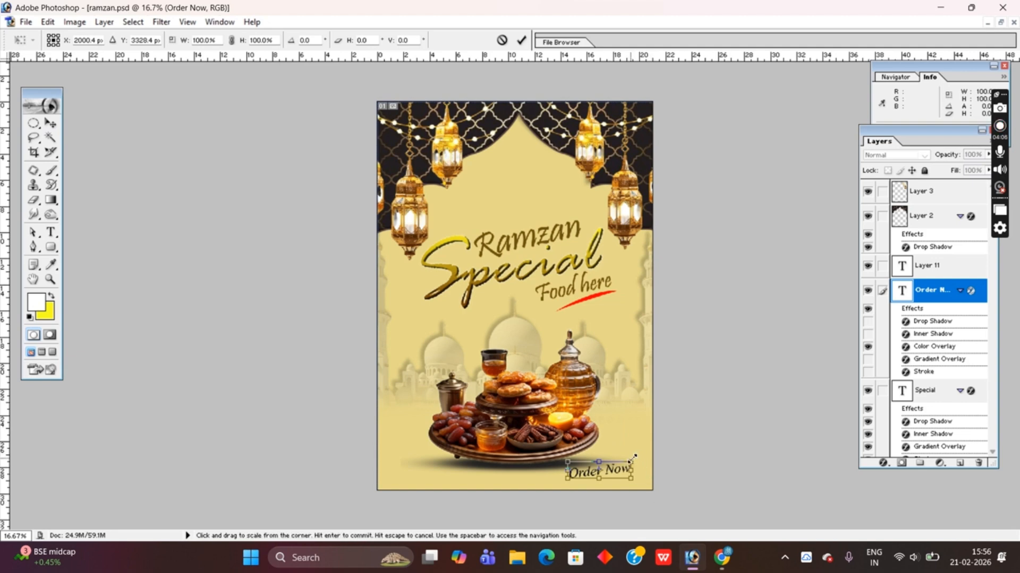
mouse_move(634, 460)
left_mouse_down()
mouse_move(644, 459)
mouse_move(621, 471)
left_mouse_up()
key("Return")
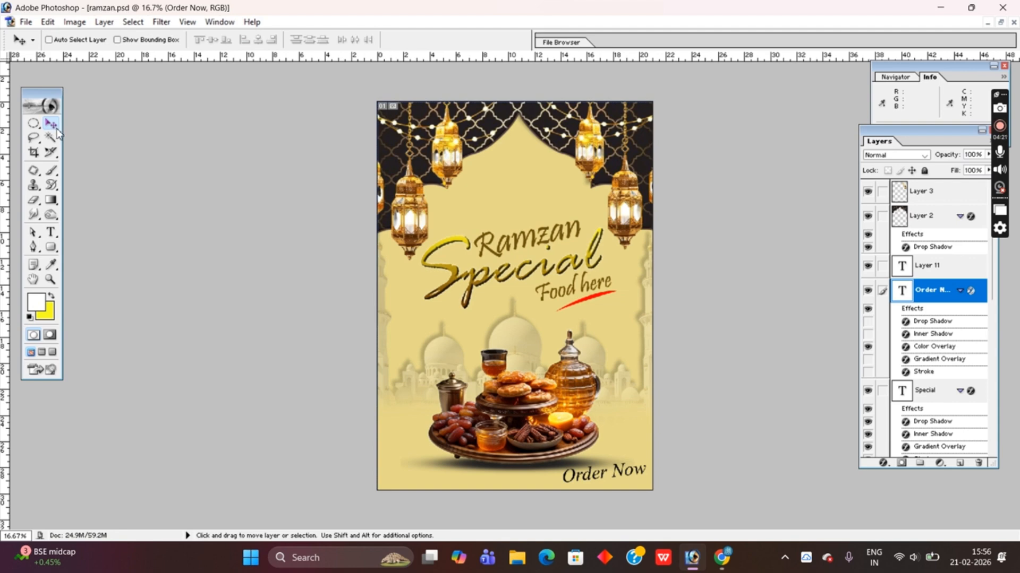
Step: Paint one soft white glow over the title on a new layer above "Special" with a 1722 px brush
left_click(945, 391)
key("ctrl+t")
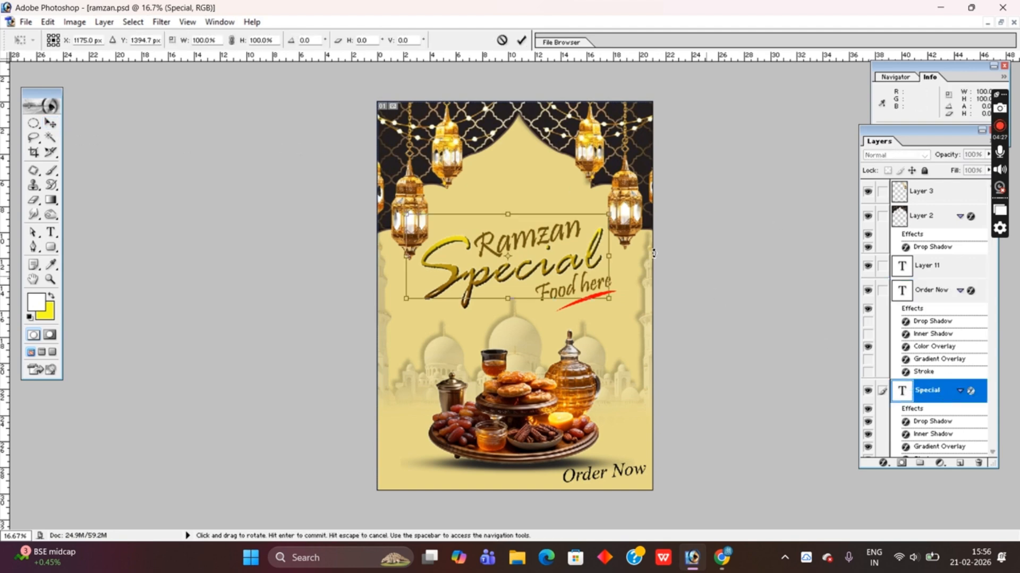
key("Escape")
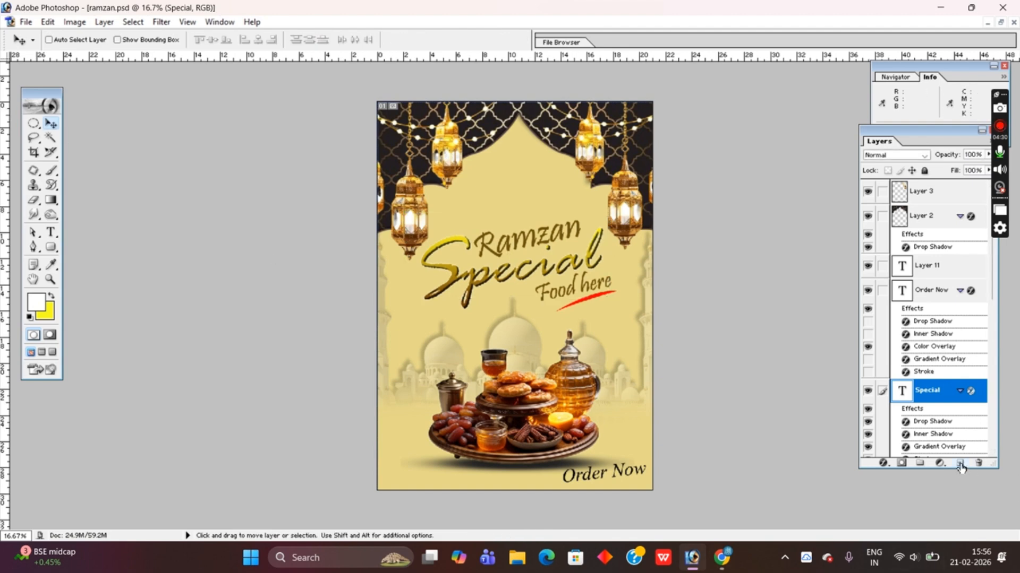
left_click(960, 463)
left_click(51, 170)
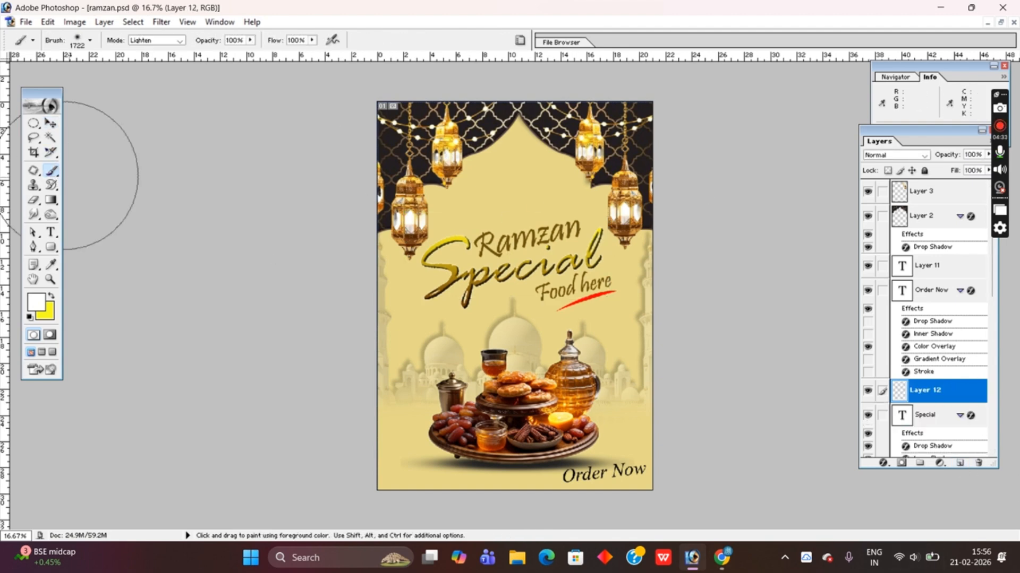
left_click_drag(497, 246, 592, 263)
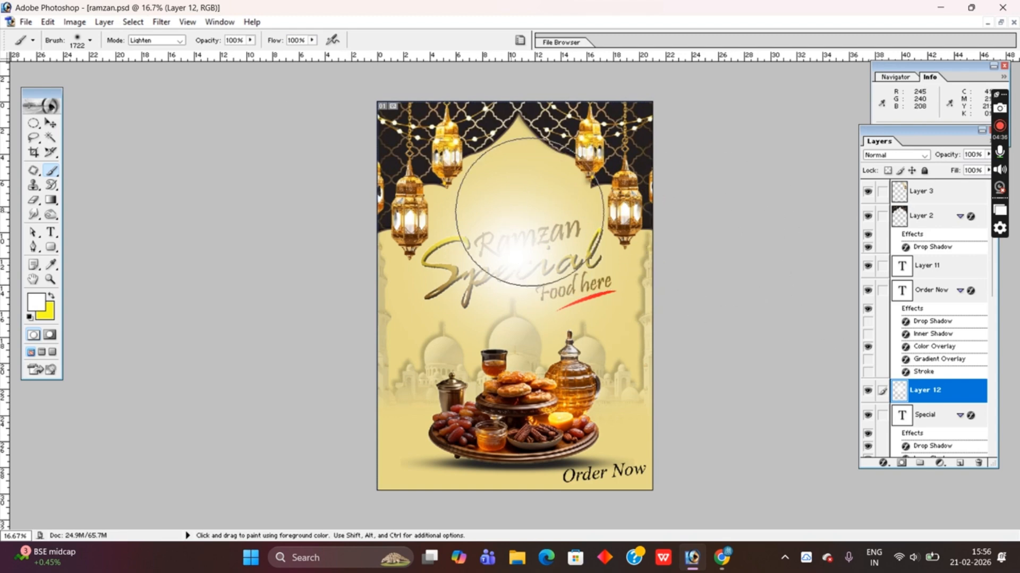
left_click(516, 247)
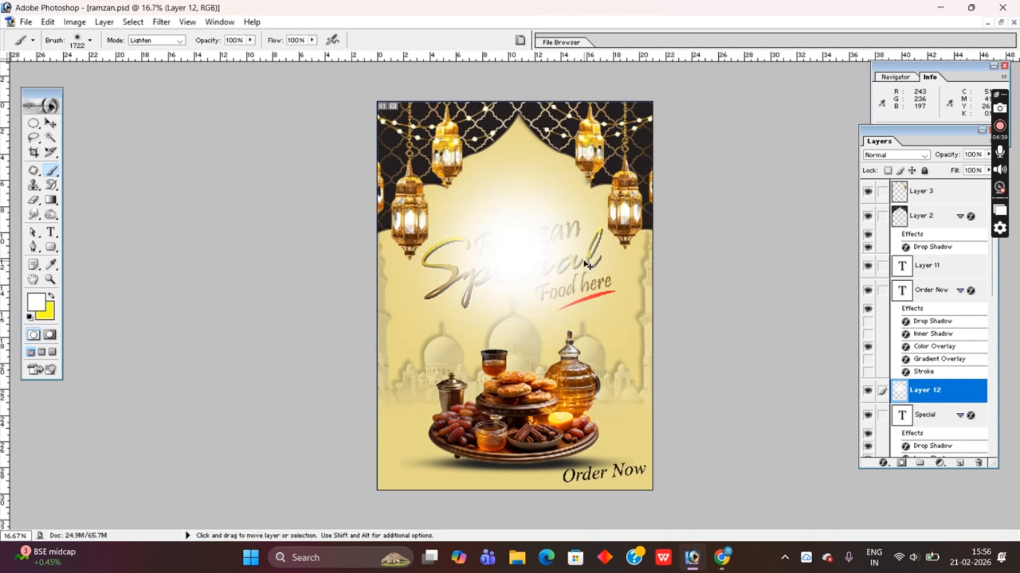
key("ctrl+z")
Step: Scale the white glow to 105.4% and move it up to sit above the "Ramzan" text inside the arch
left_click(50, 123)
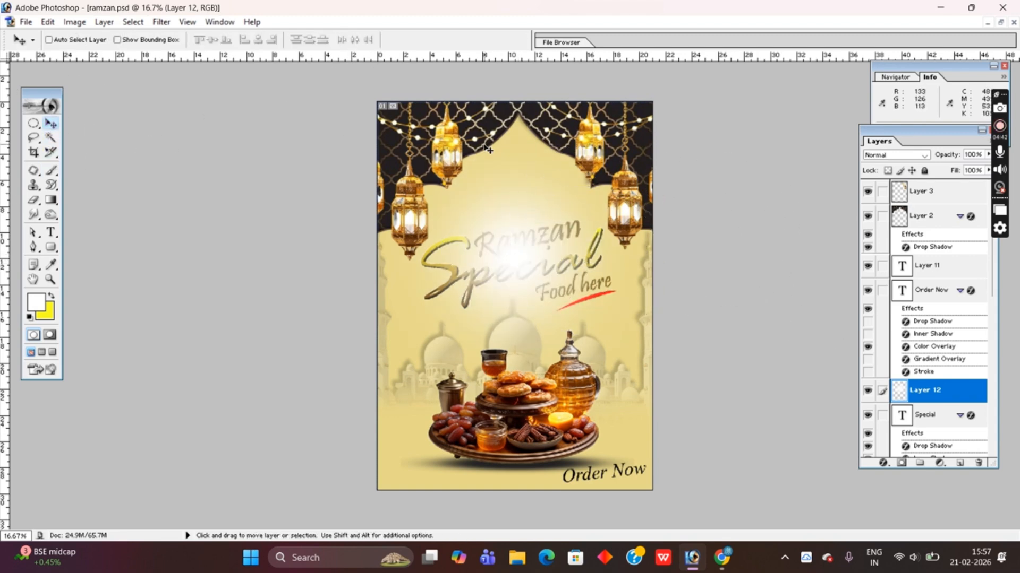
key("ctrl+t")
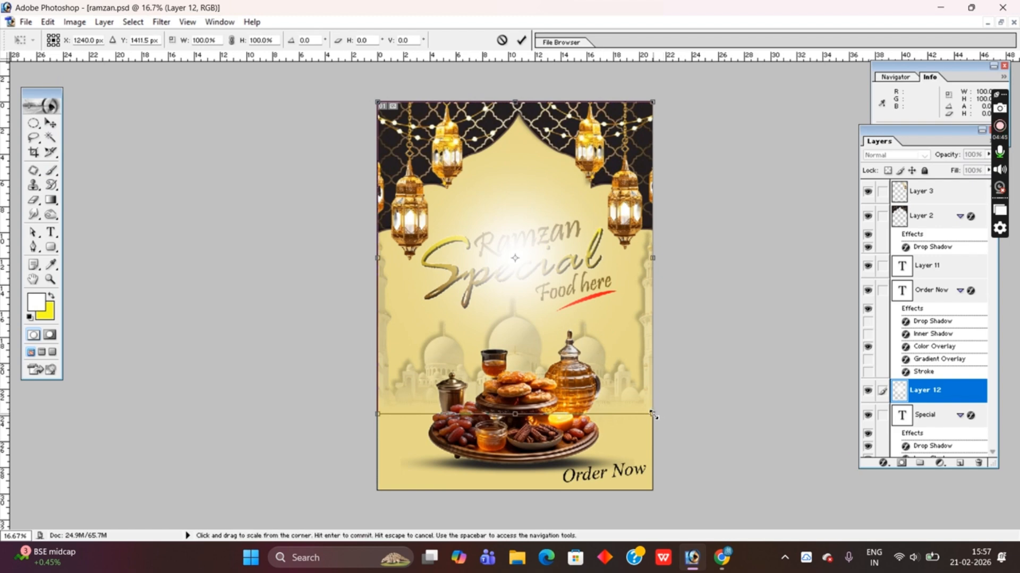
mouse_move(654, 415)
left_mouse_down()
mouse_move(668, 433)
mouse_move(661, 424)
left_mouse_up()
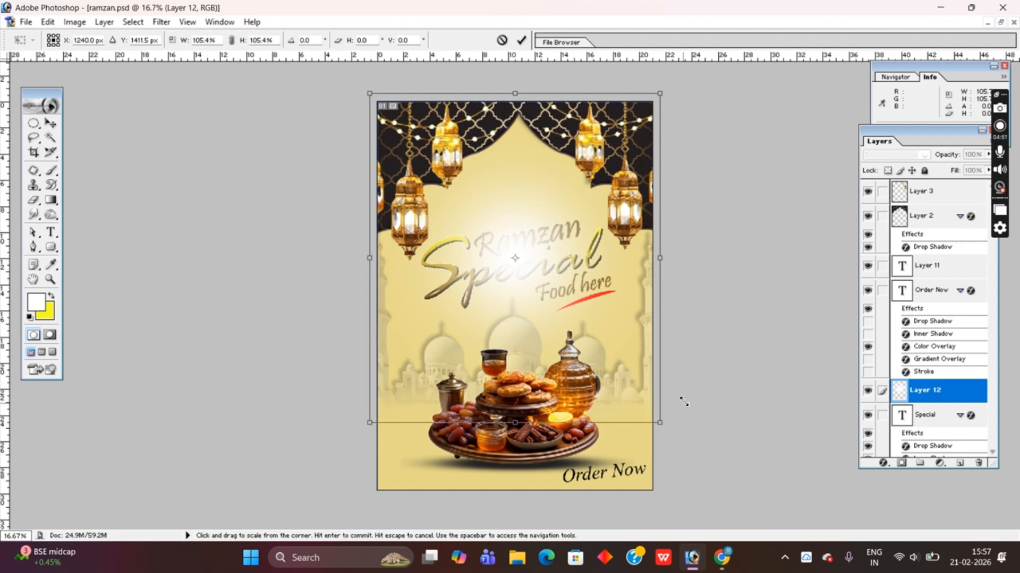
left_click_drag(612, 320, 612, 280)
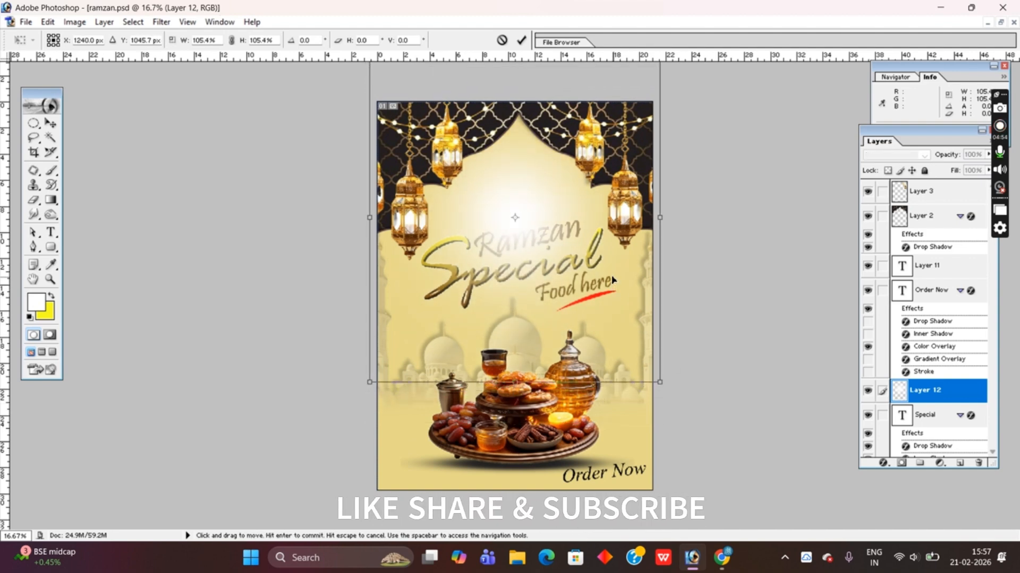
key("Return")
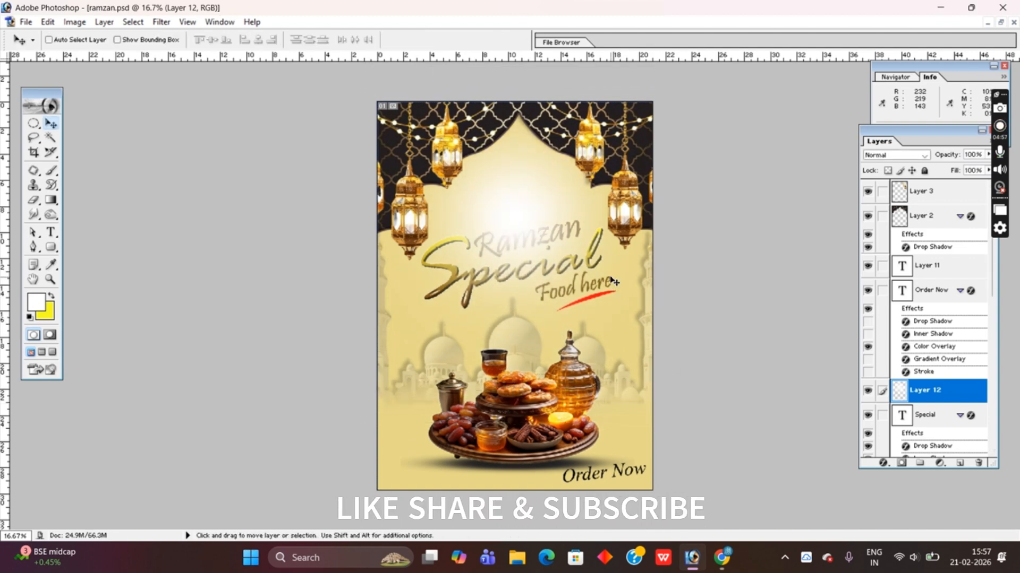
Step: Restack the white glow layer so it lies behind all the title text
key("ctrl+]")
key("ctrl+]")
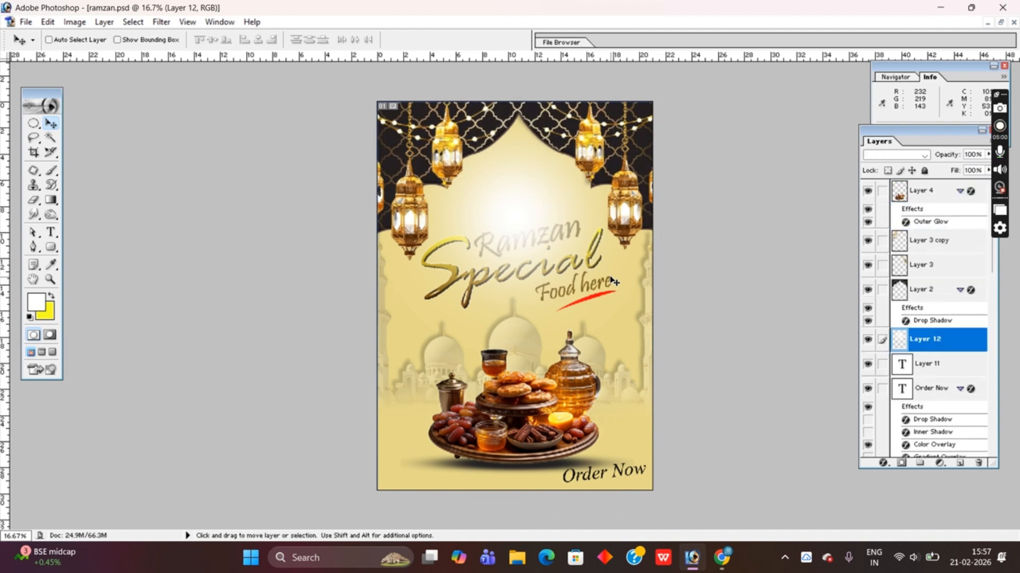
key("ctrl+[")
key("ctrl+[")
key("ctrl+[")
key("ctrl+[")
key("ctrl+[")
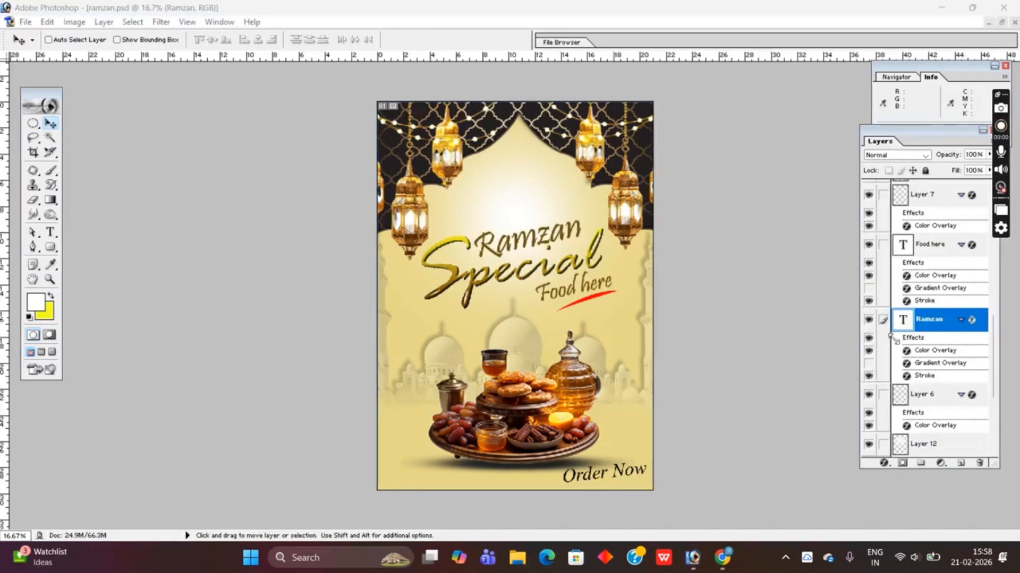
Step: Try to move the "Ramzan" text slightly upward
left_click(944, 326)
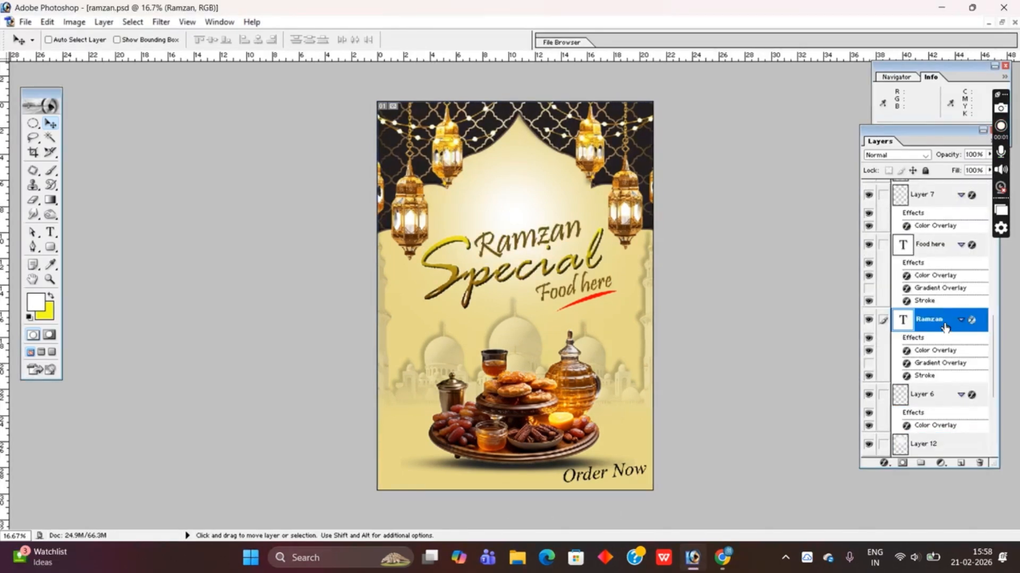
key("ctrl+t")
left_click_drag(547, 245, 547, 224)
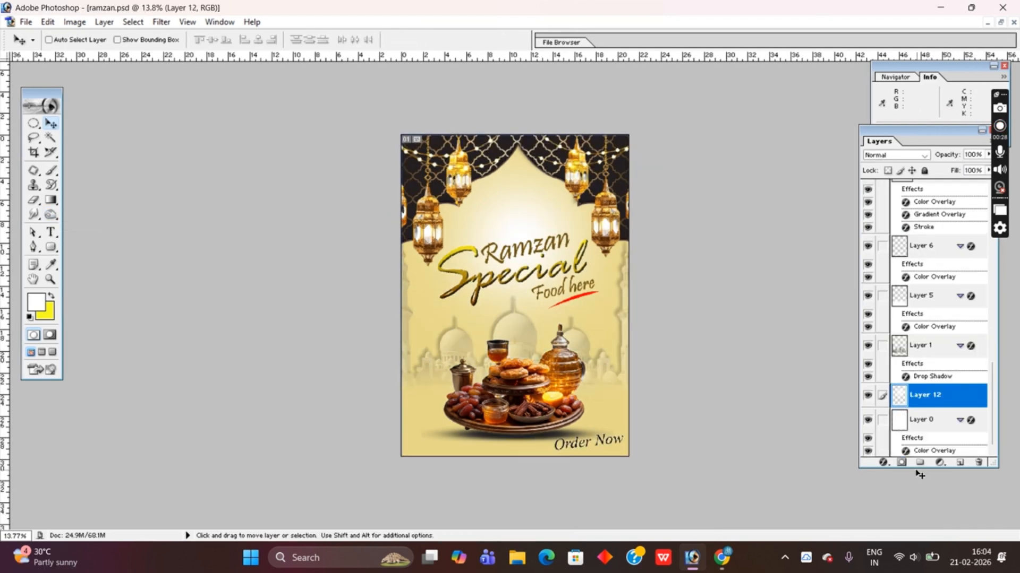
Step: Paint a soft white spot over the central mosque dome on a new layer above Layer 12
left_click(960, 462)
left_click(51, 170)
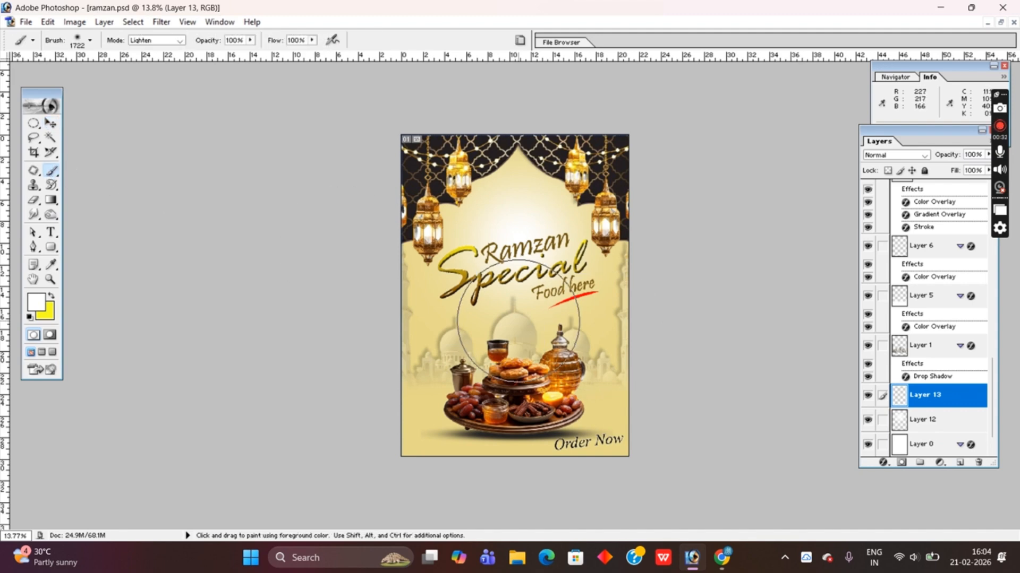
left_click(517, 322)
left_click(50, 123)
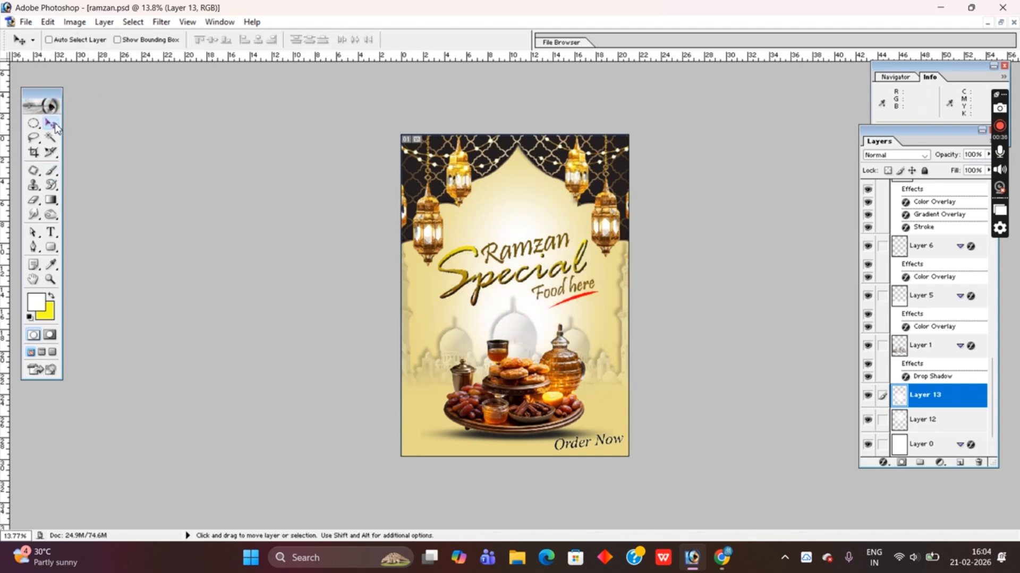
Step: Squash the new white spot into a thin horizontal light streak, about 42% wide and 5% high
key("ctrl+t")
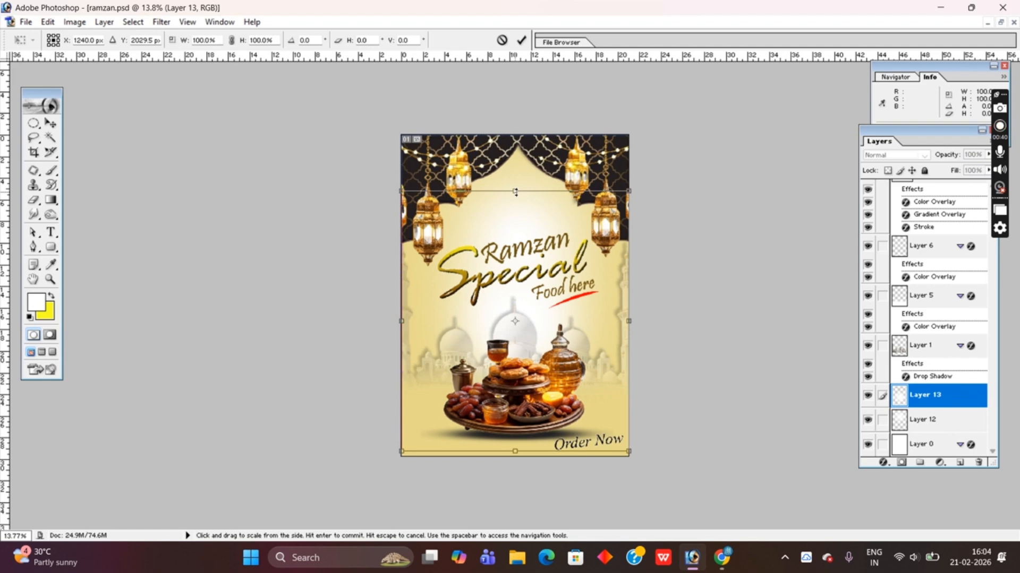
left_click_drag(515, 191, 516, 292)
left_click_drag(636, 325, 569, 313)
left_click_drag(515, 292, 506, 332)
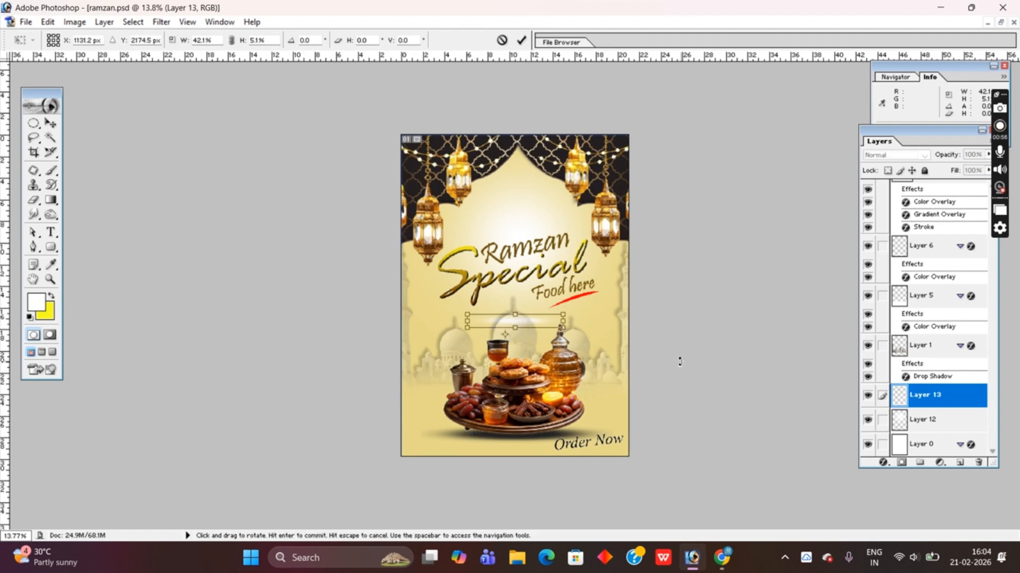
key("Return")
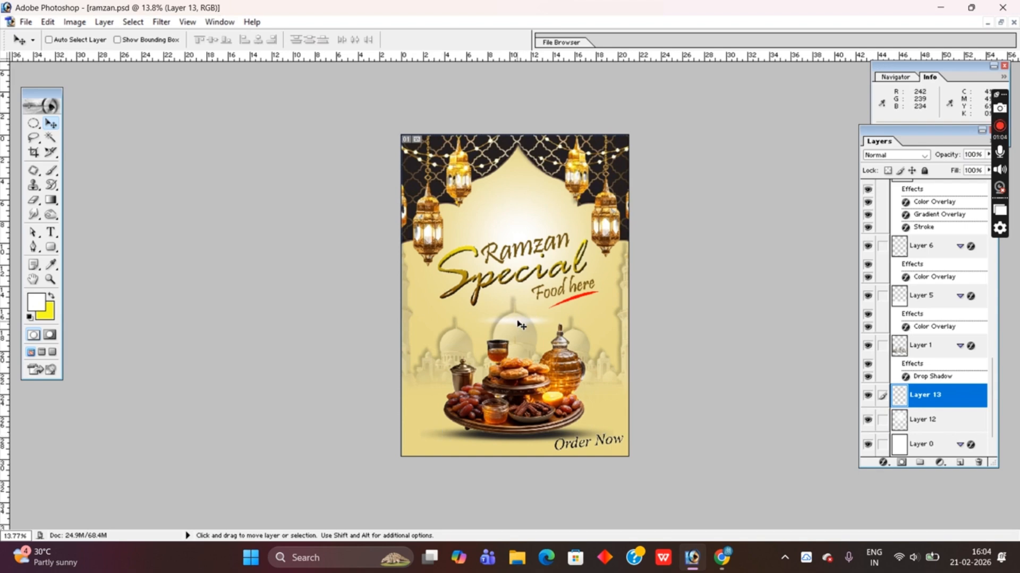
Step: Move the light streak to the poster's lower-left area beside the food tray and bring its layer to the front
left_click_drag(520, 325, 439, 370)
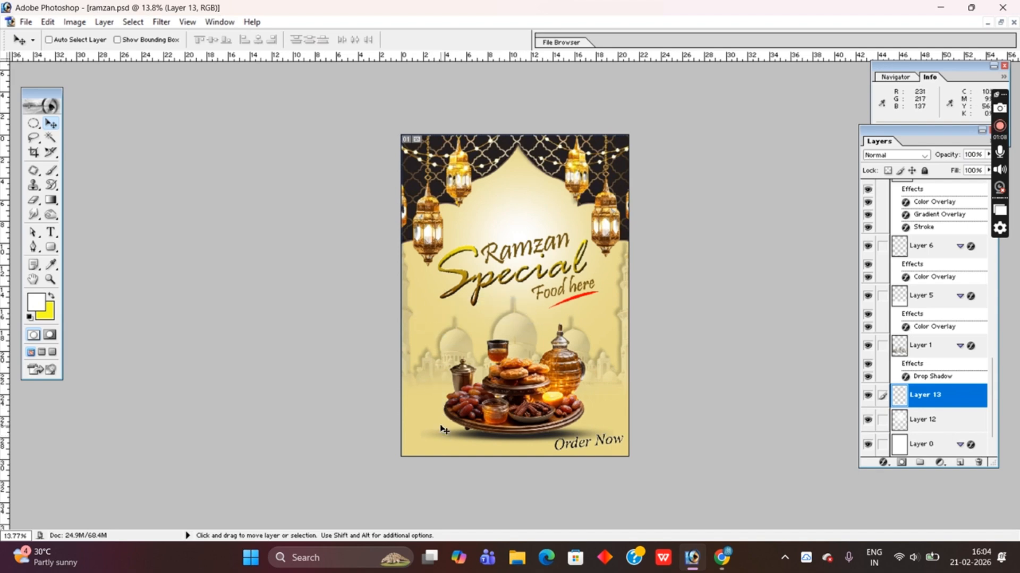
key("ctrl+bracketright")
key("ctrl+shift+bracketright")
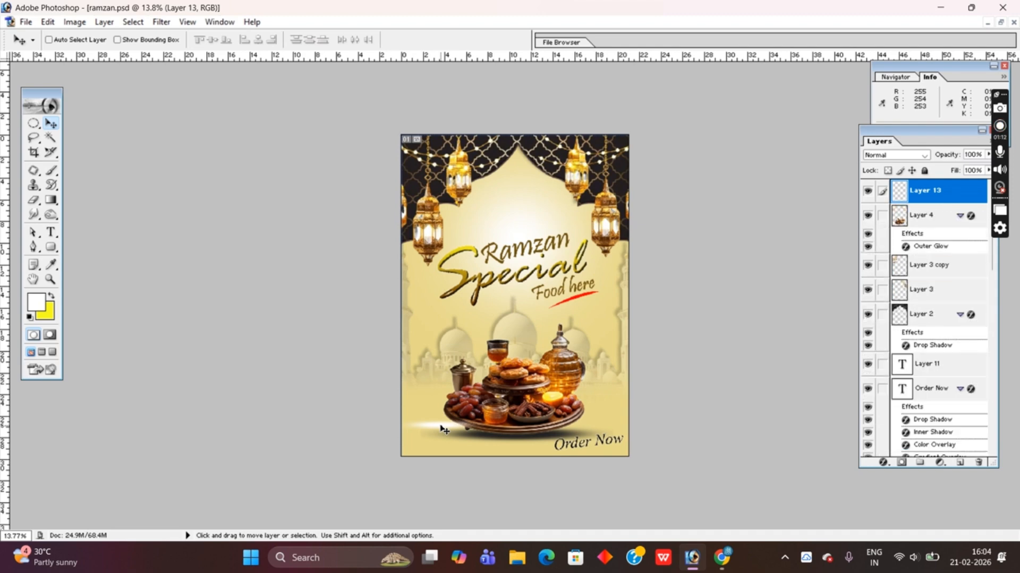
Step: Duplicate the light streak, rotate the copy about -89.7°, and center it over the original to form a cross-shaped sparkle
mouse_move(440, 429)
left_mouse_down()
mouse_move(436, 444)
mouse_move(467, 414)
mouse_move(478, 300)
left_mouse_up()
key("ctrl+t")
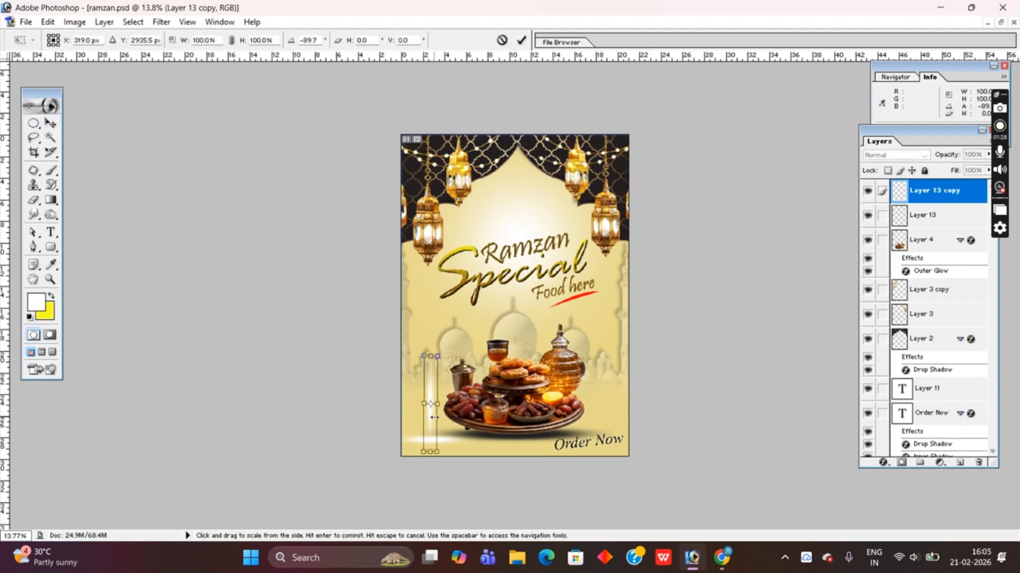
key("Return")
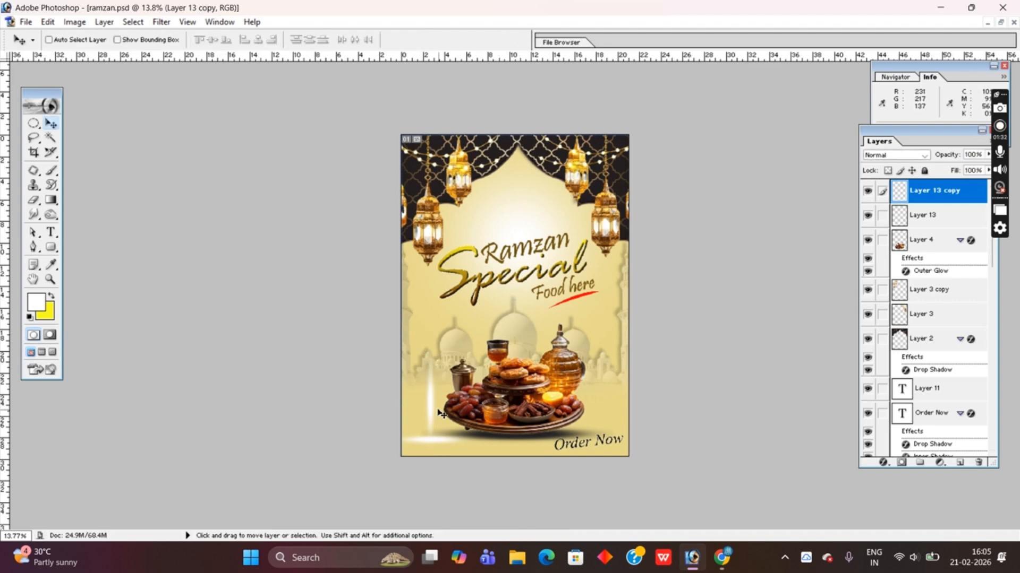
left_click_drag(434, 409, 431, 449)
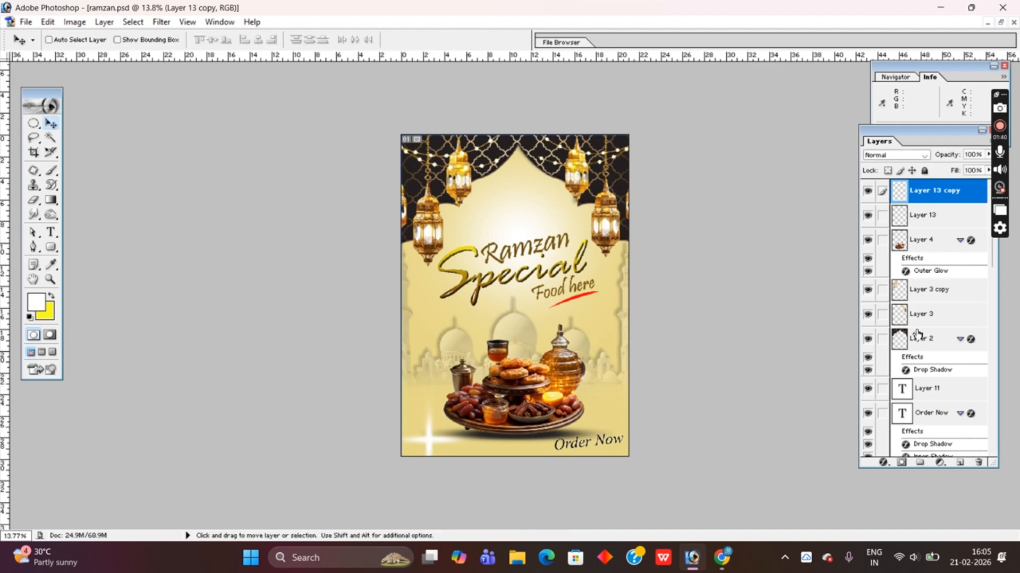
Step: Reduce the height of the white glow on Layer 12 to about 94.5% by lowering its upper edge
scroll(925, 319, "down", 3)
scroll(927, 315, "up", 3)
key("ctrl+0")
key("ctrl+minus")
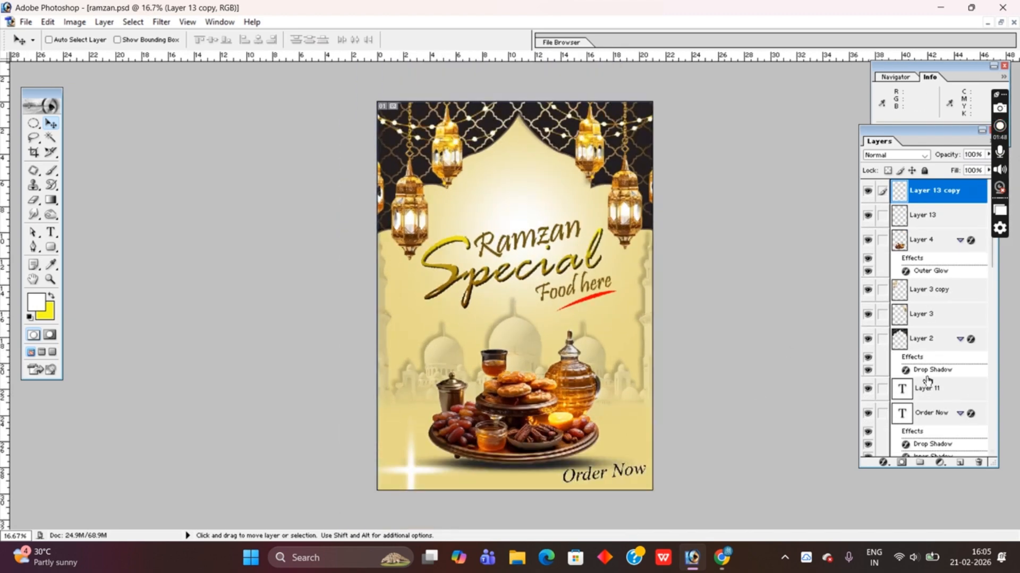
scroll(927, 381, "down", 10)
left_click(929, 395)
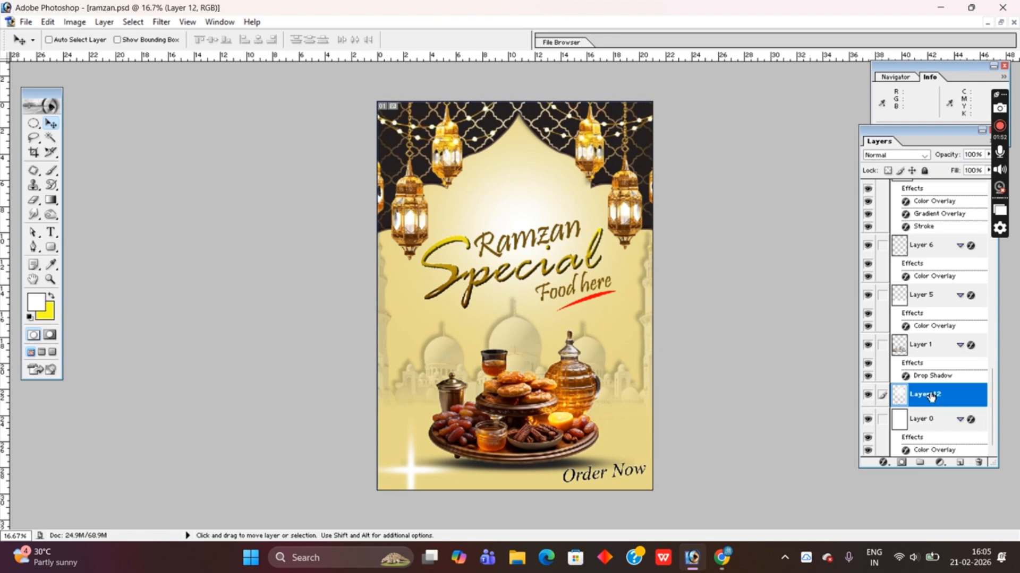
key("ctrl+t")
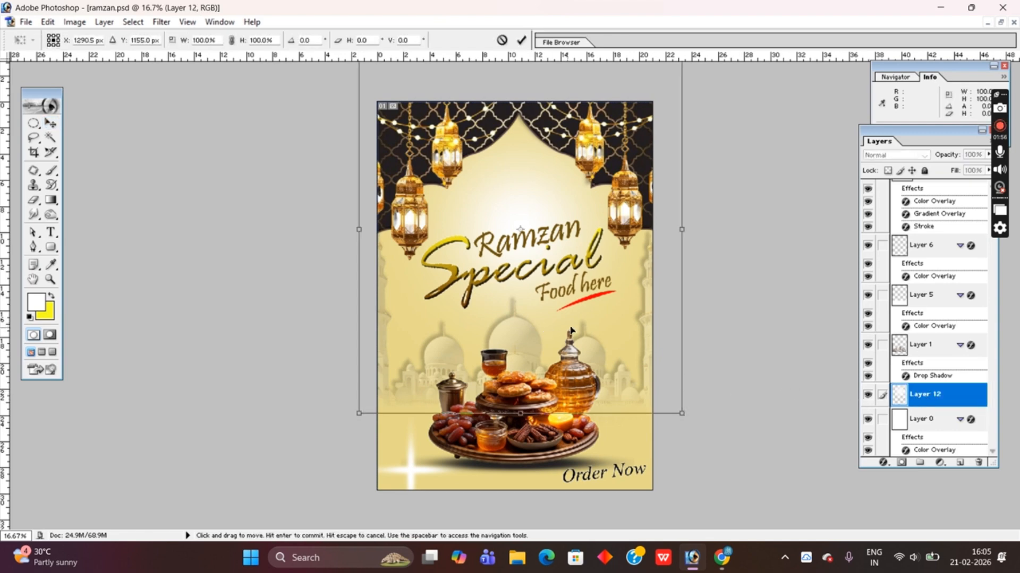
key("ctrl+minus")
left_click_drag(518, 90, 520, 104)
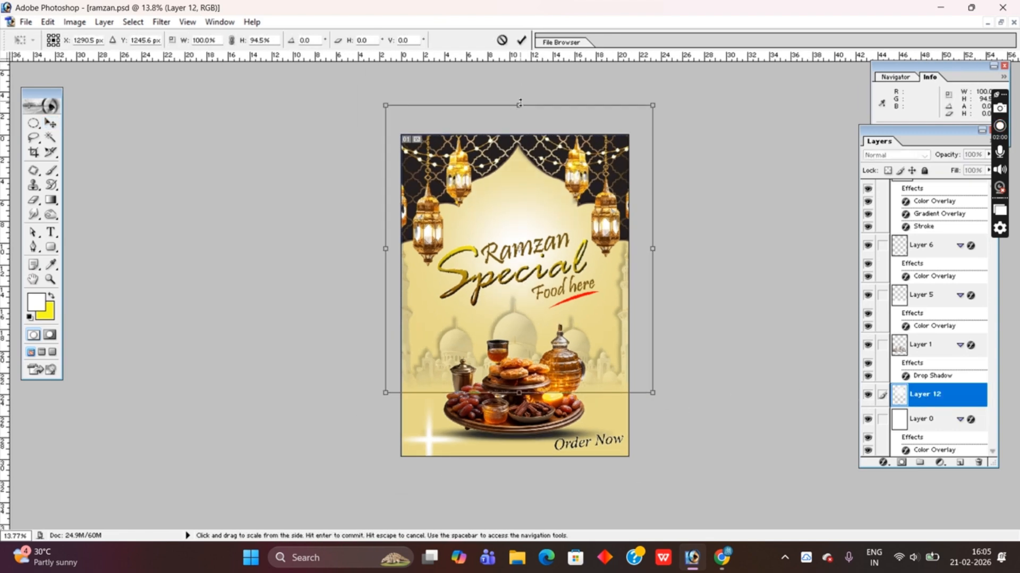
key("Return")
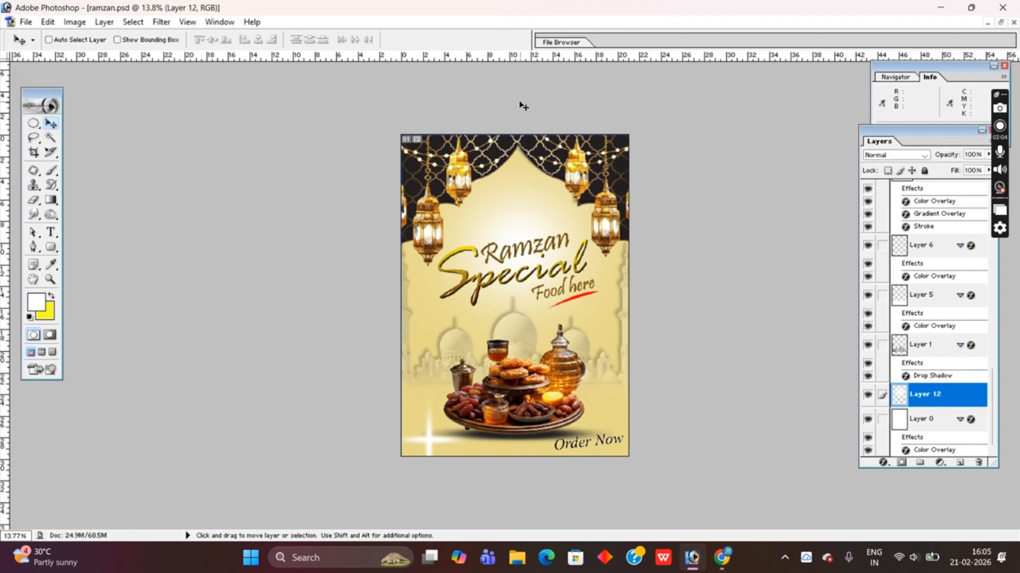
key("ctrl+plus")
key("ctrl+plus")
key("ctrl+plus")
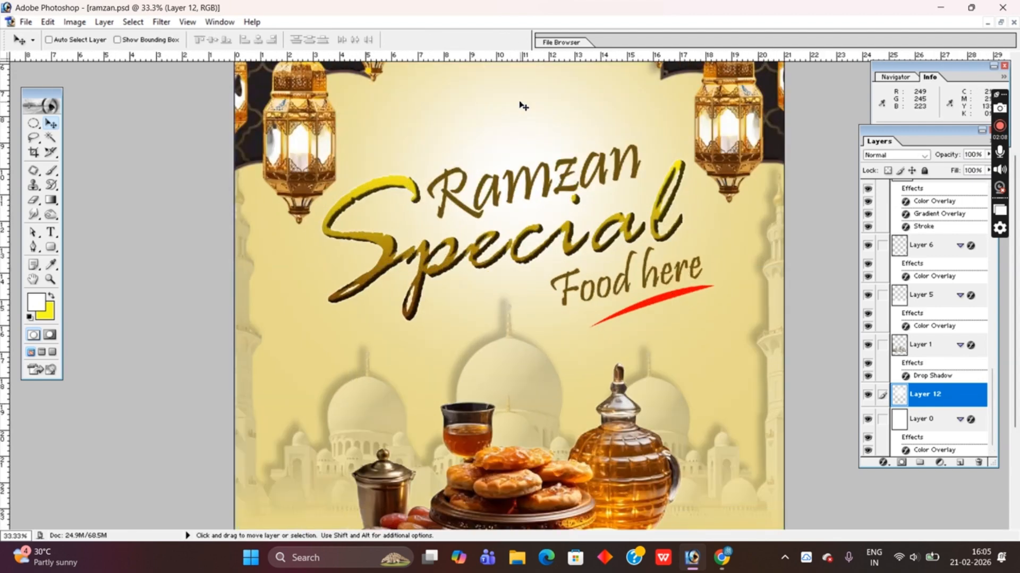
key("ctrl+minus")
key("ctrl+minus")
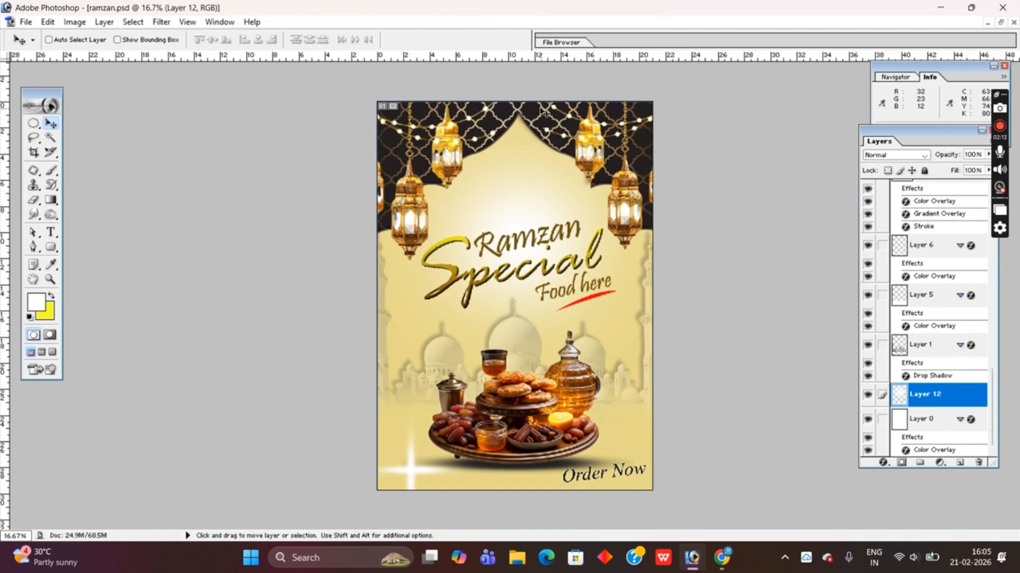